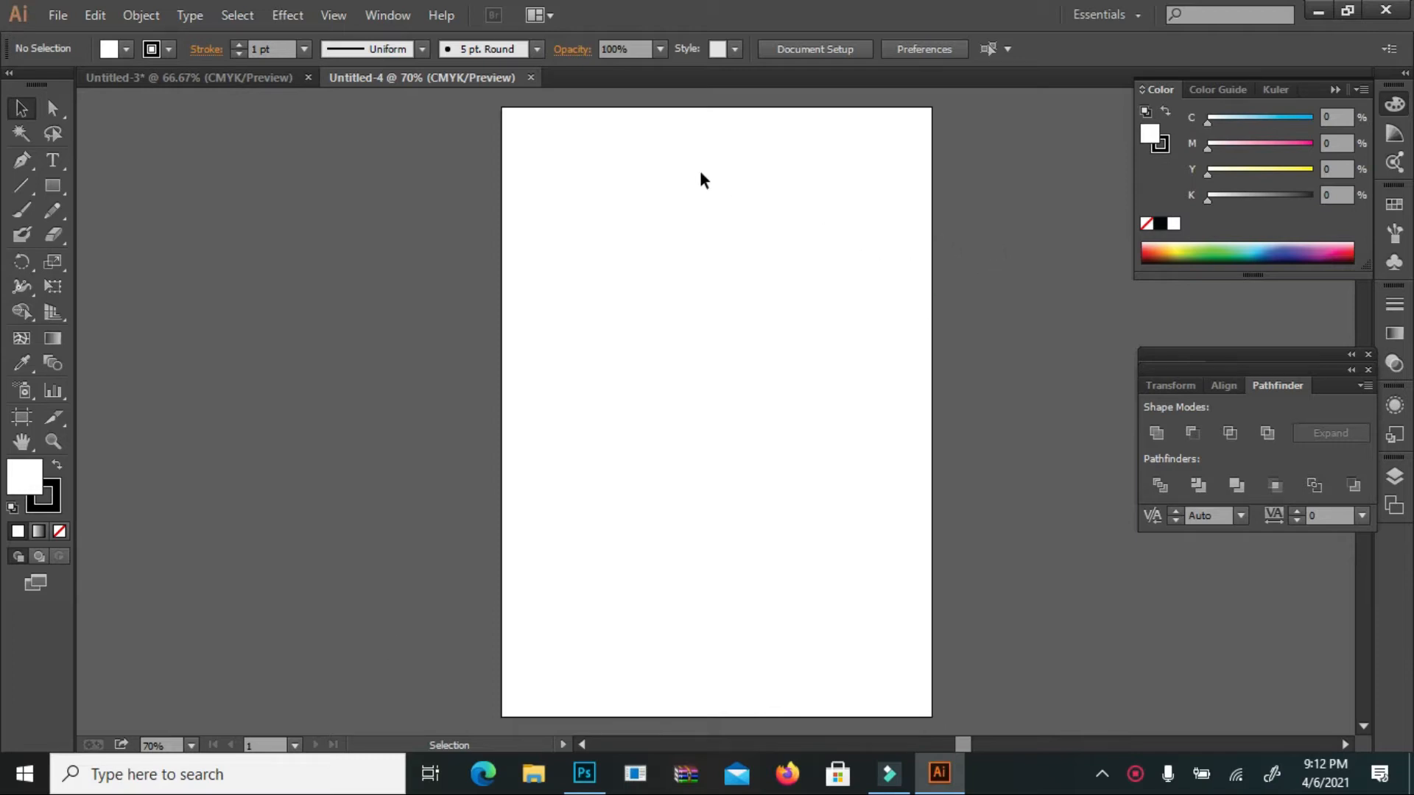
Show the document rulers and set their unit to inches
scroll(711, 312, down, 1)
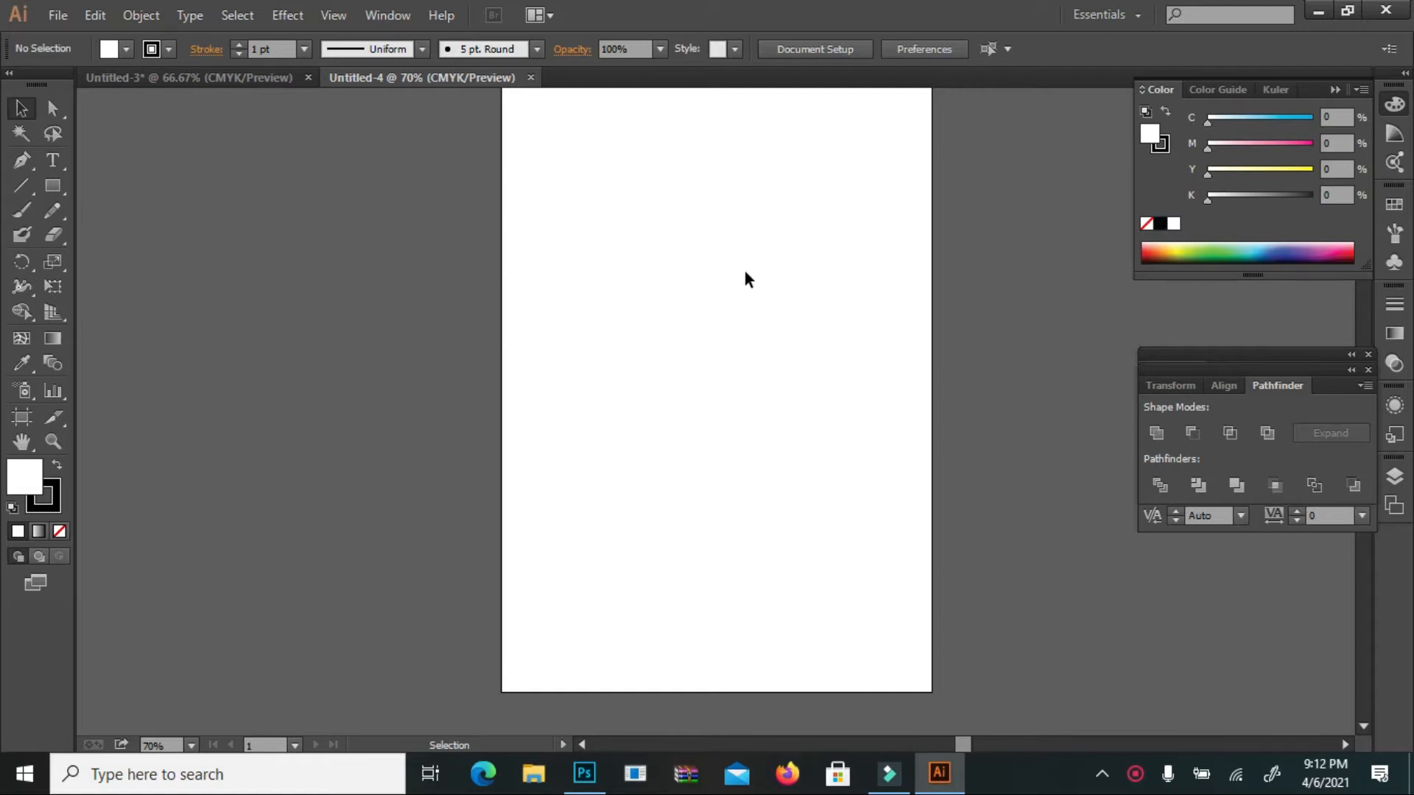
scroll(619, 331, up, 2)
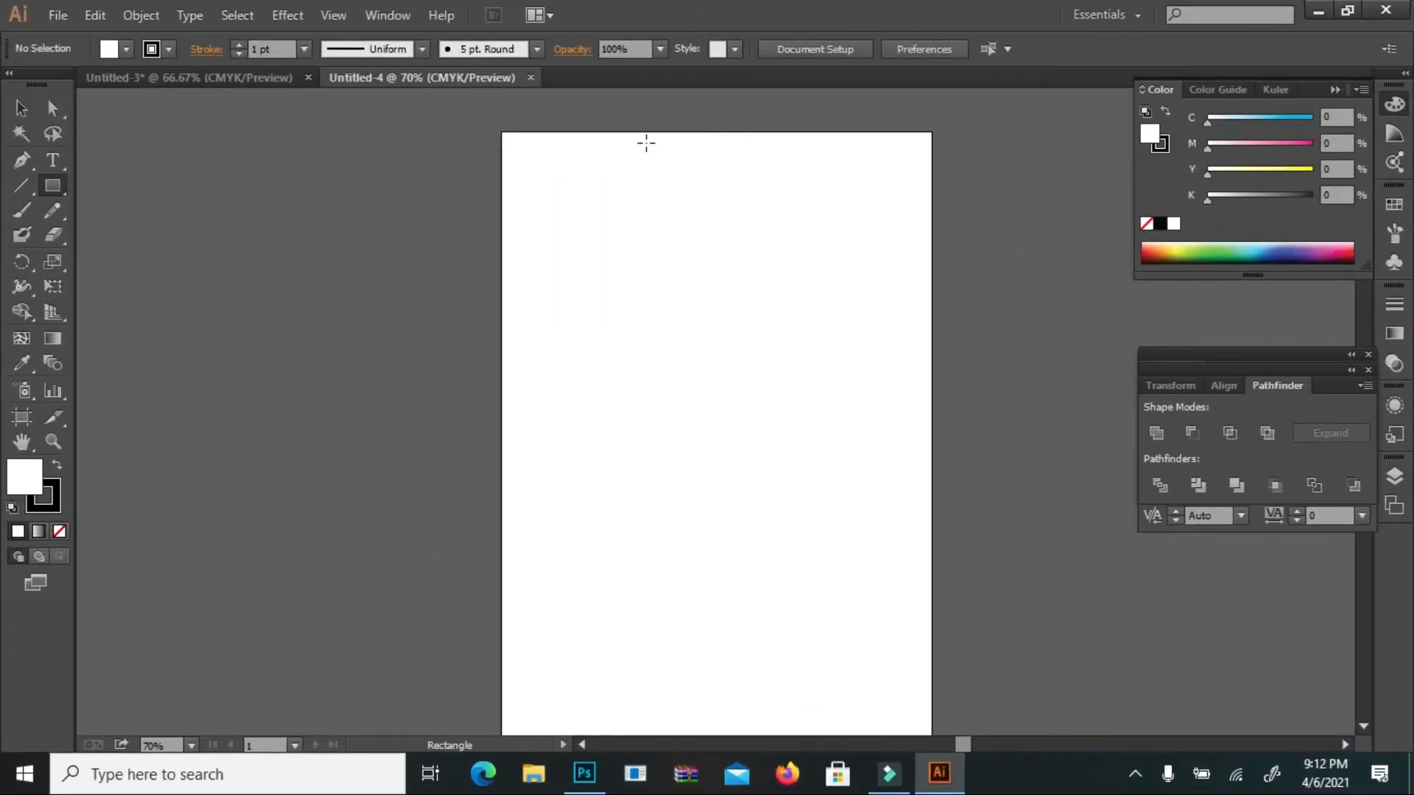
scroll(646, 143, down, 1)
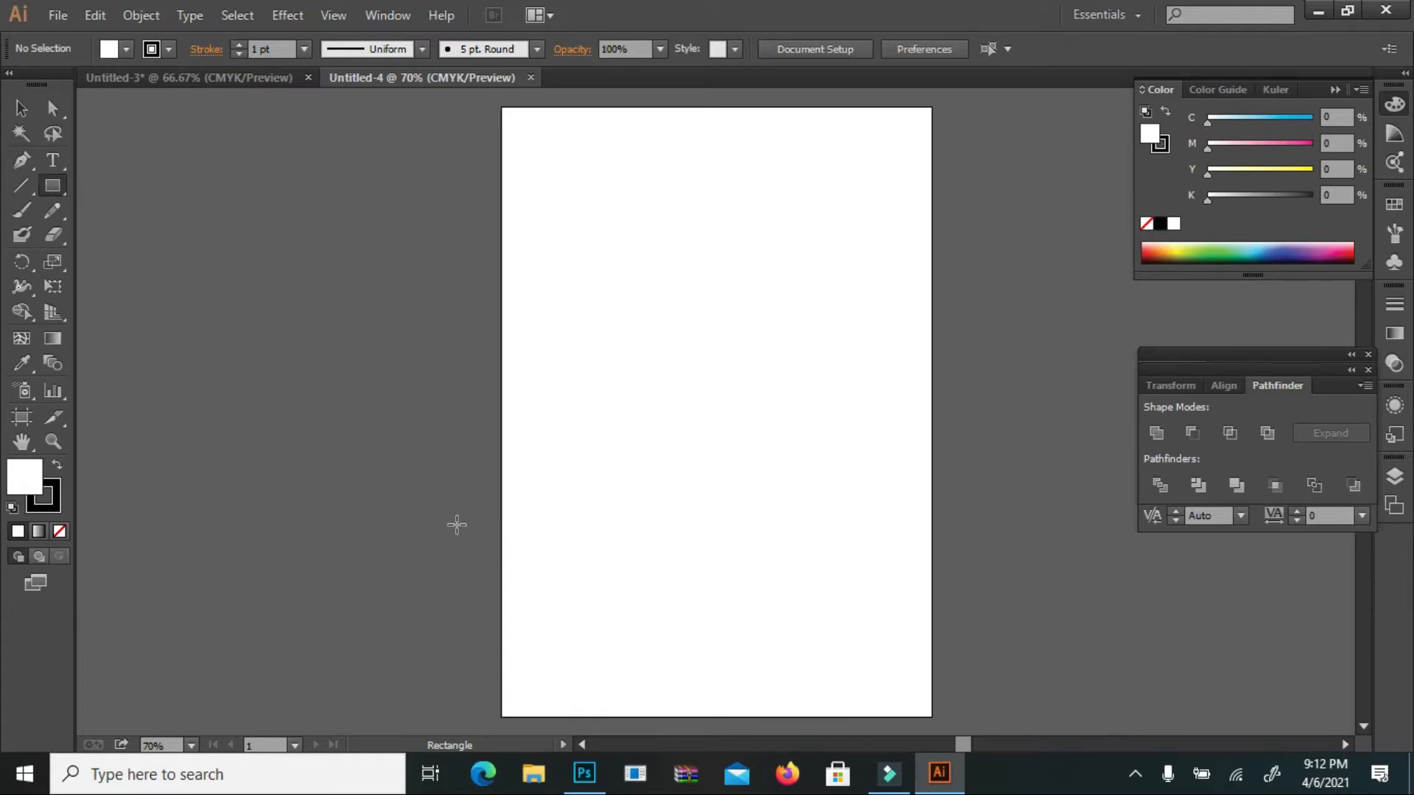
key(ctrl+r)
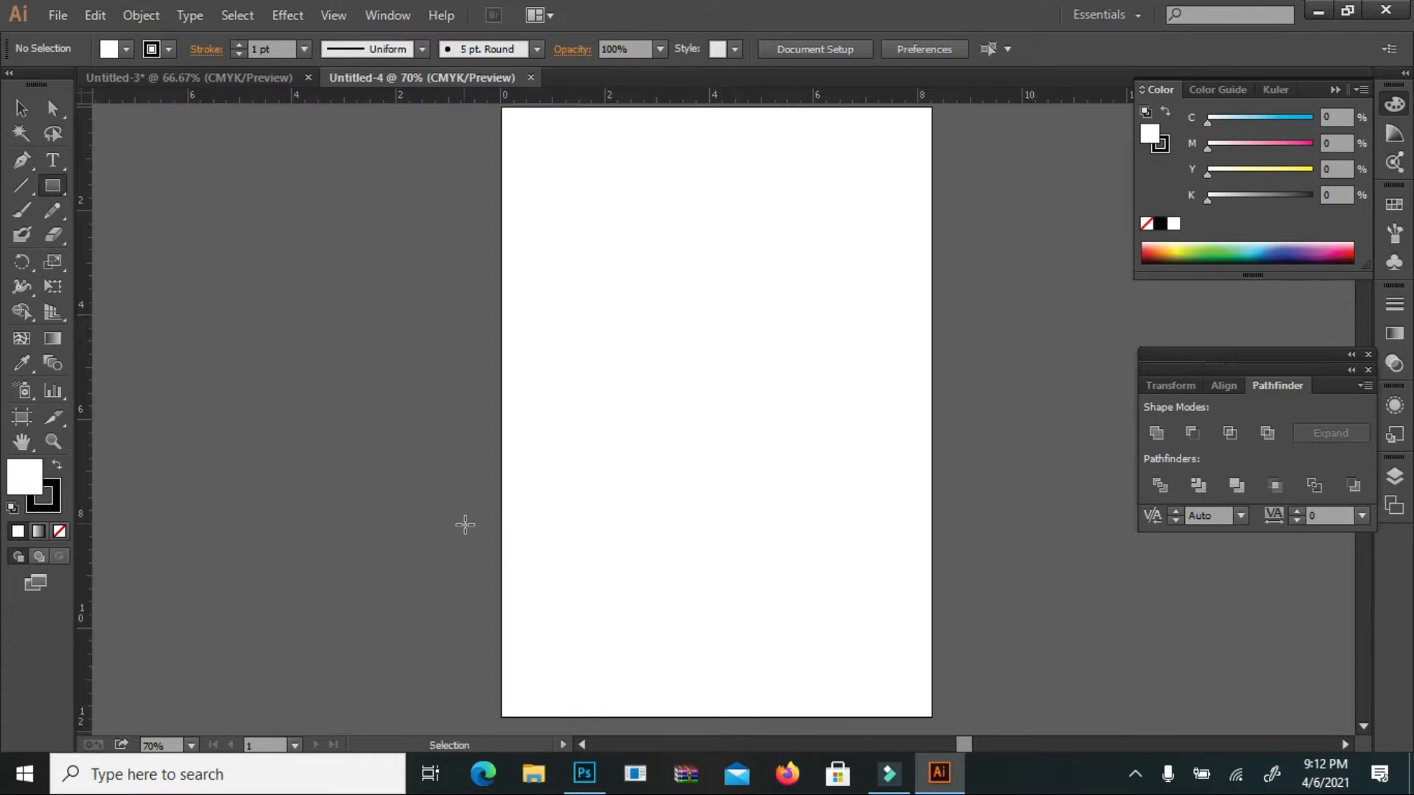
right_click(353, 95)
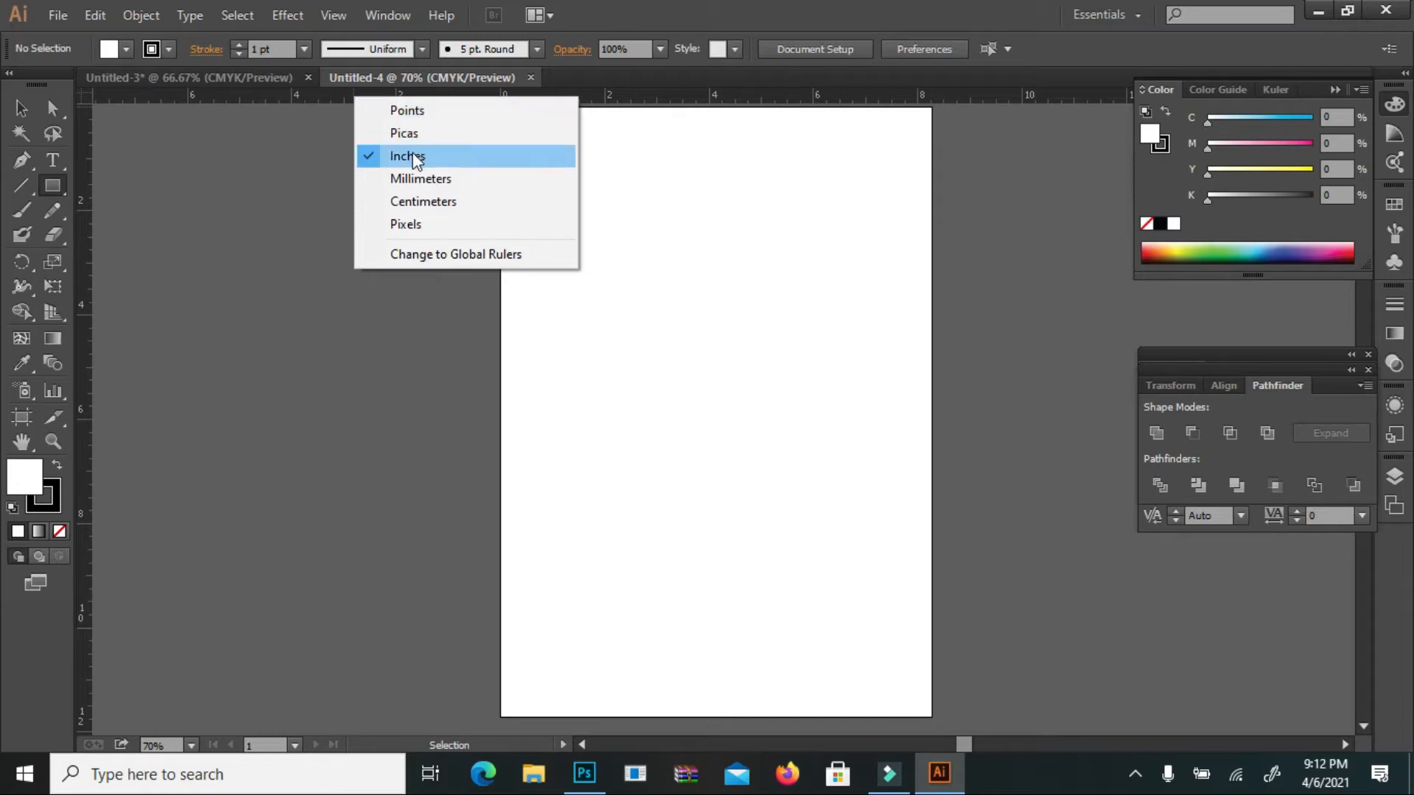
click(451, 155)
click(50, 184)
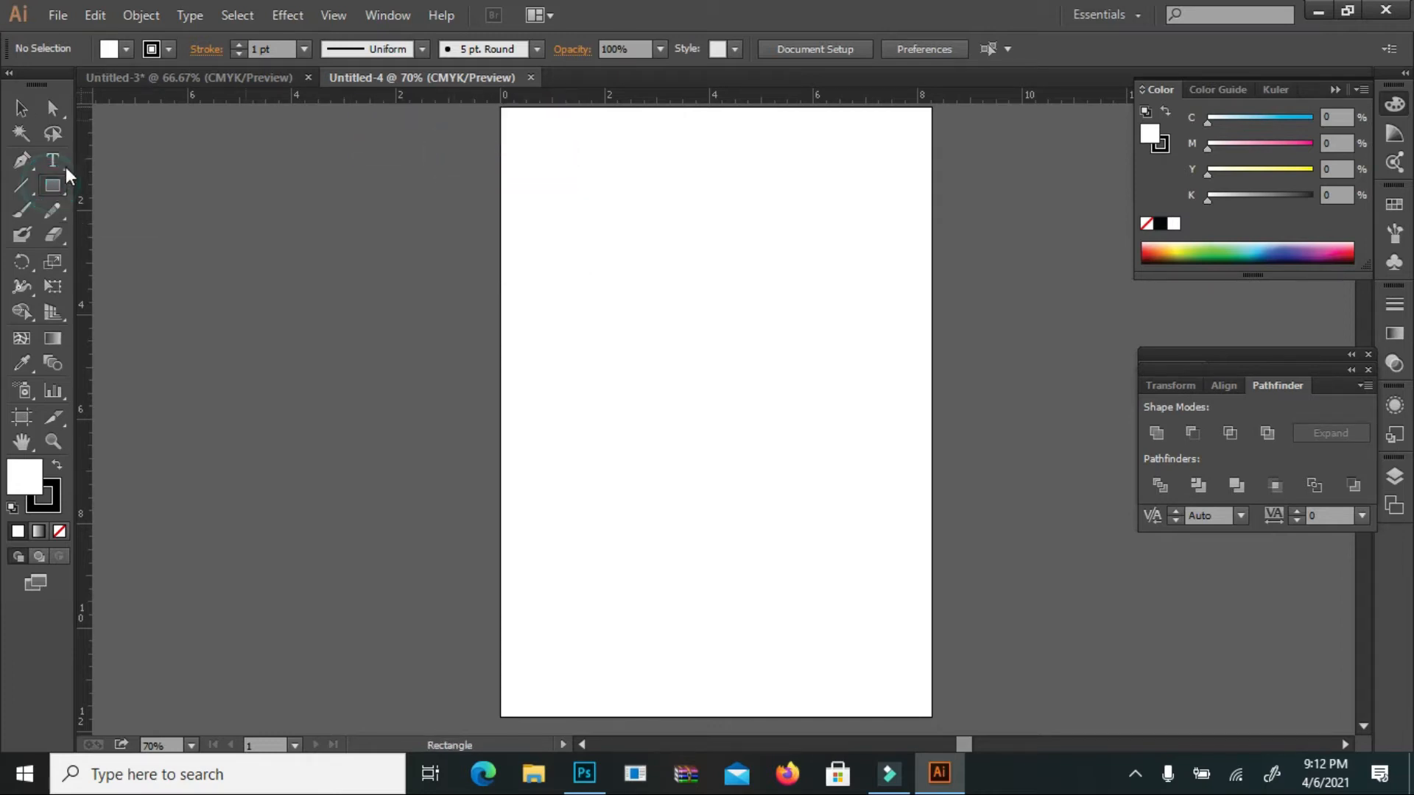
click(565, 207)
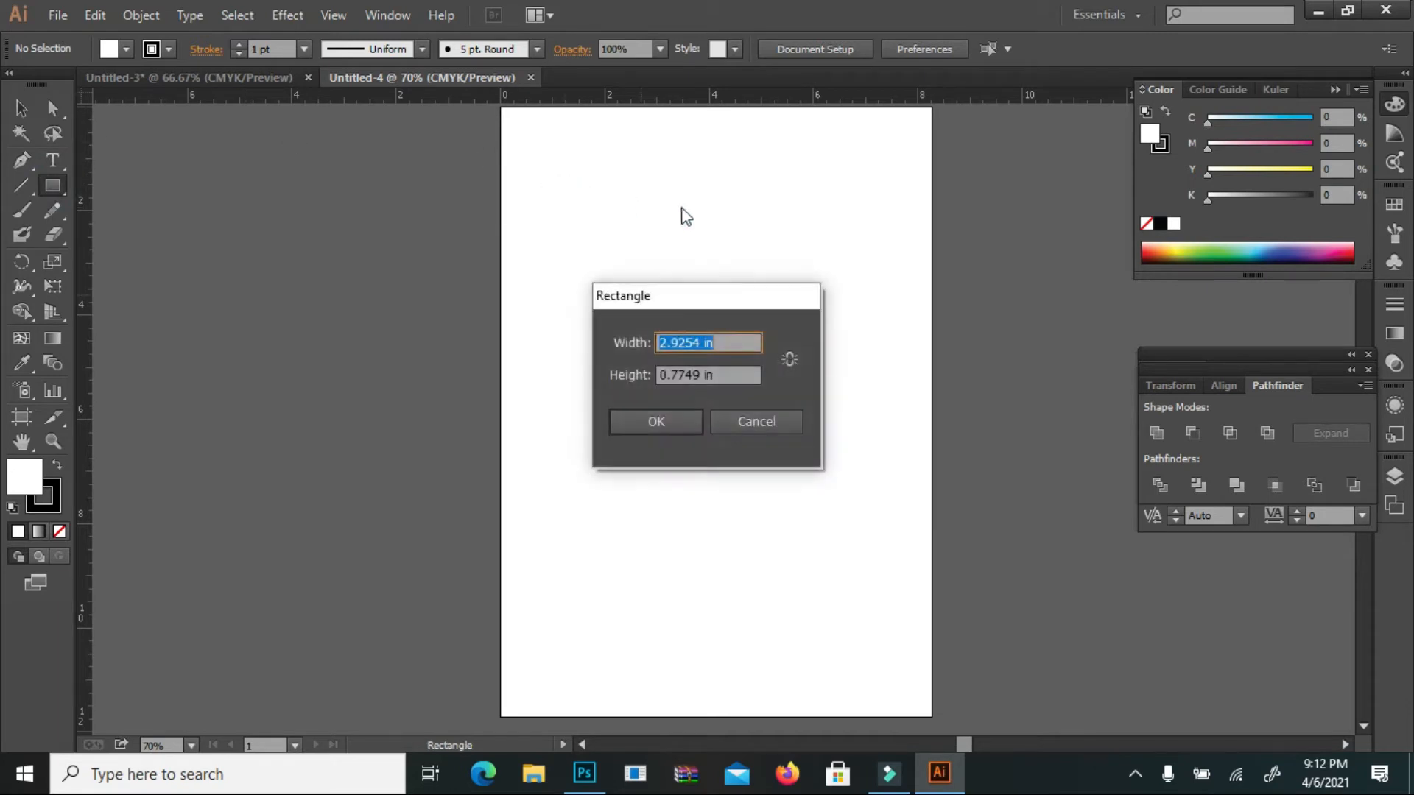
click(770, 424)
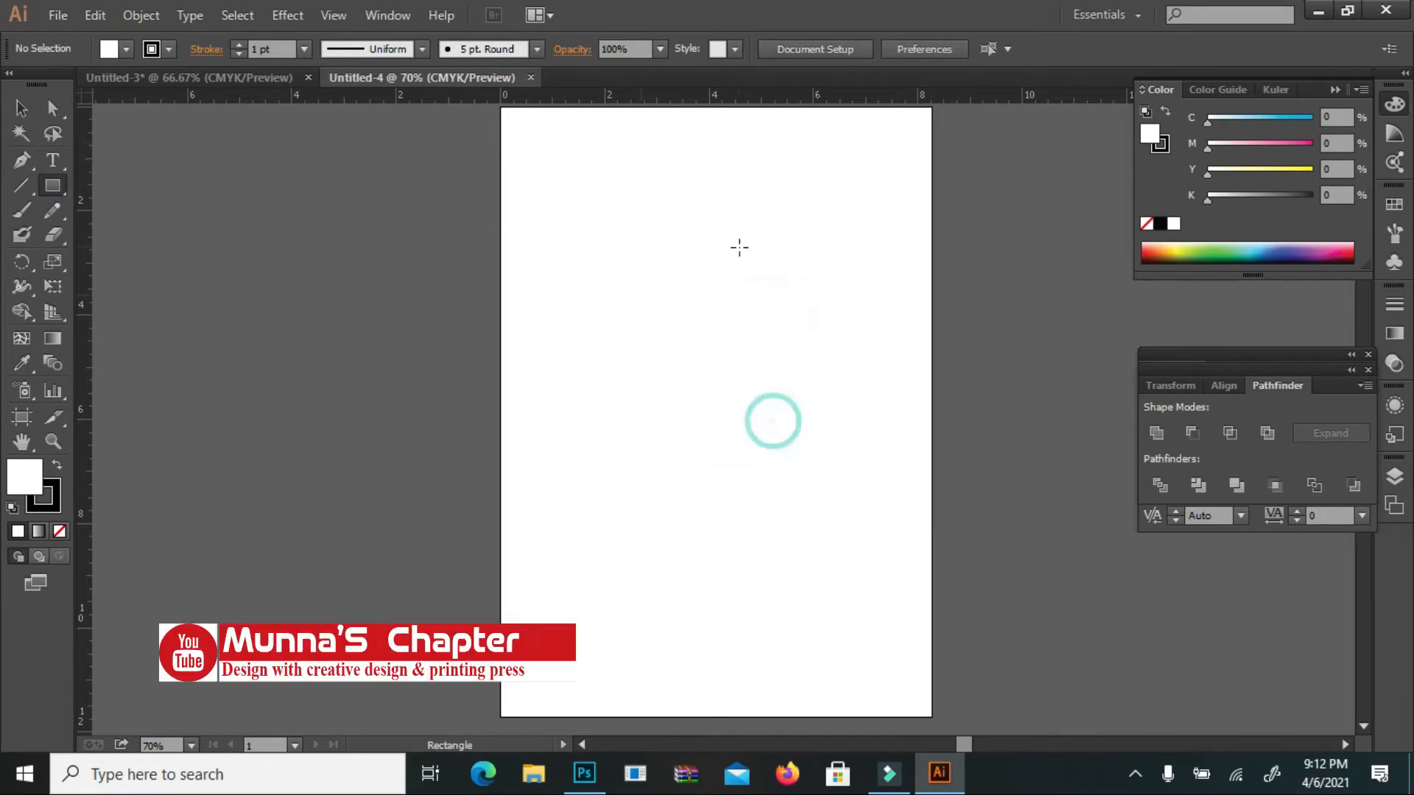
Draw a white rectangle from the artboard's top-left corner across its full width, reaching almost down to its lower edge
scroll(738, 246, up, 1)
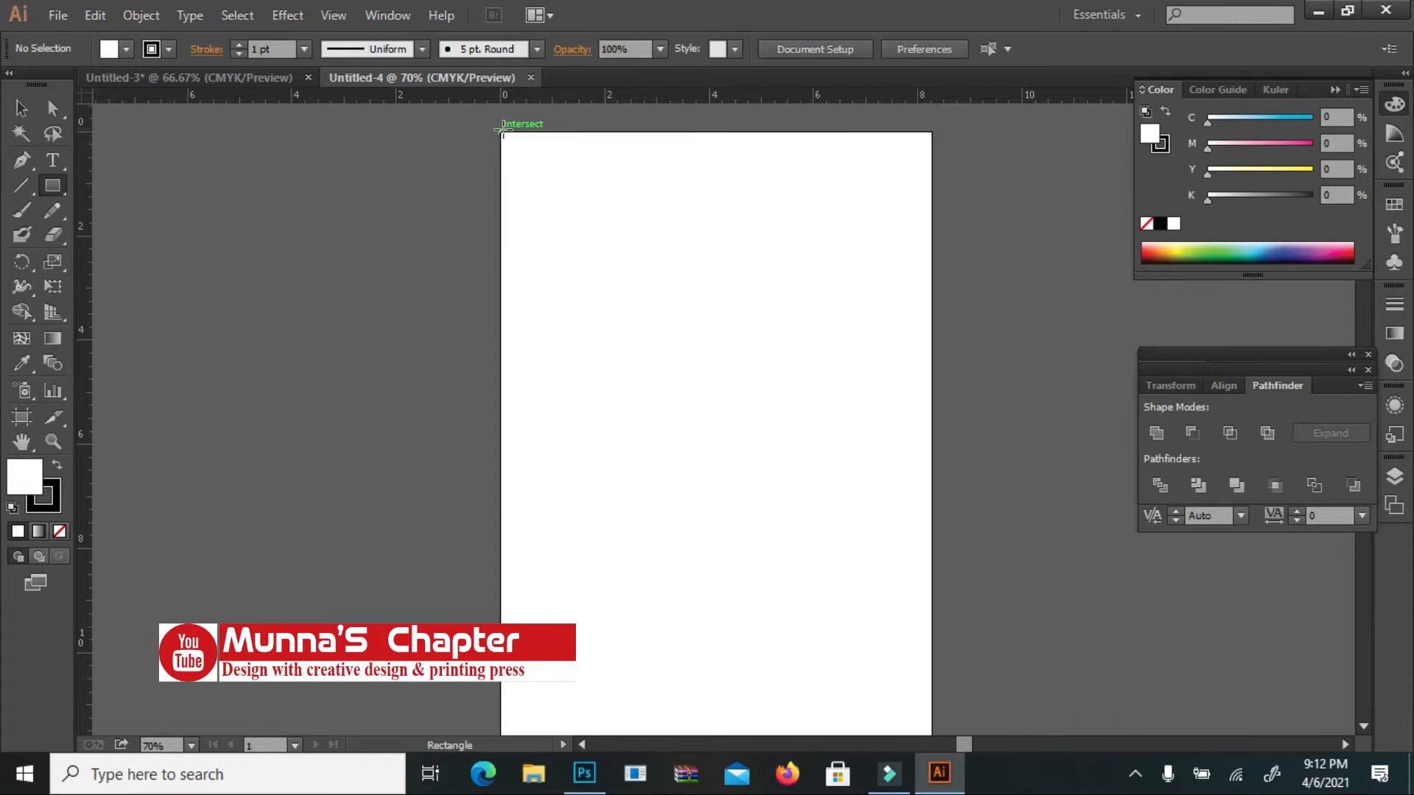
drag(502, 131, 931, 714)
scroll(884, 589, down, 5)
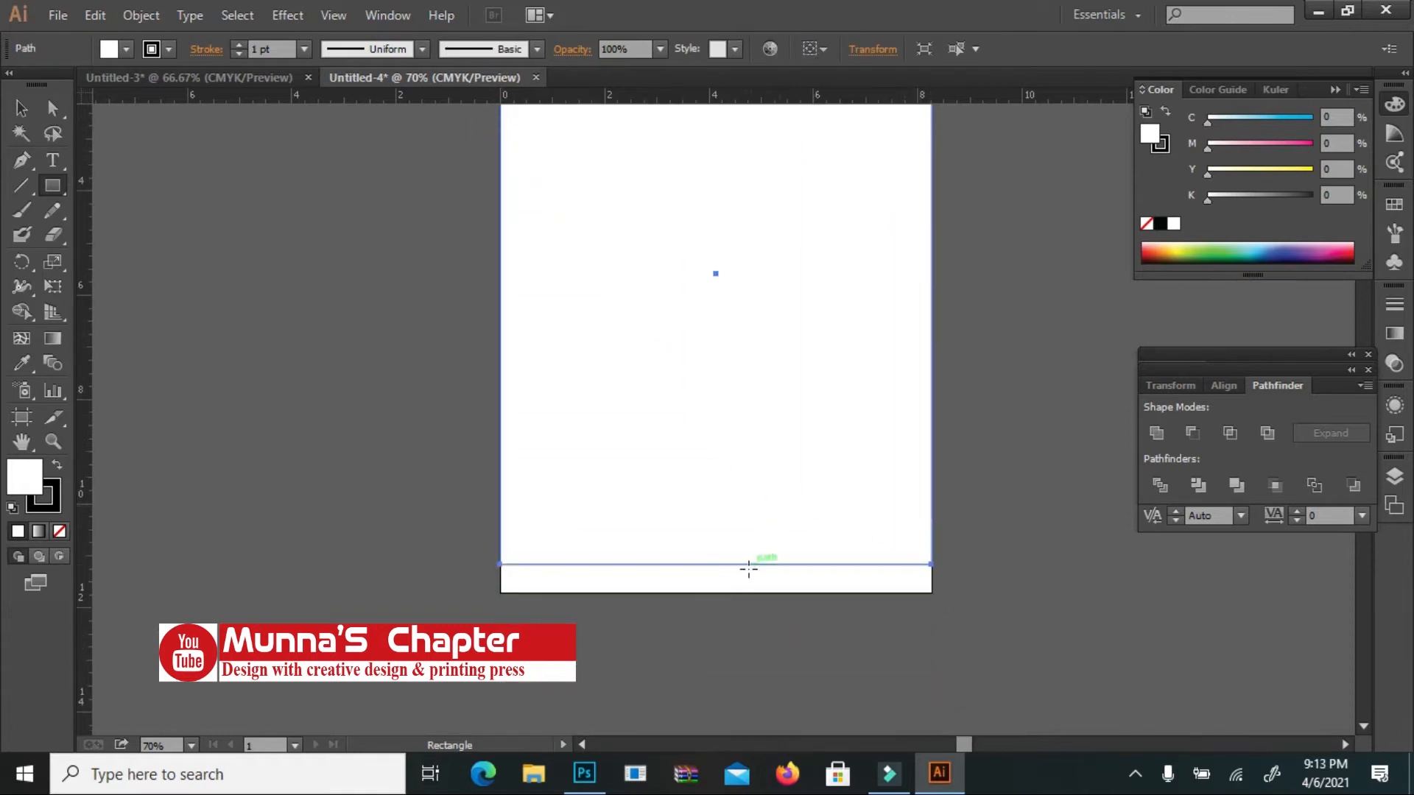
Stretch the white rectangle's lower side down to the artboard's bottom edge and deselect it
click(21, 109)
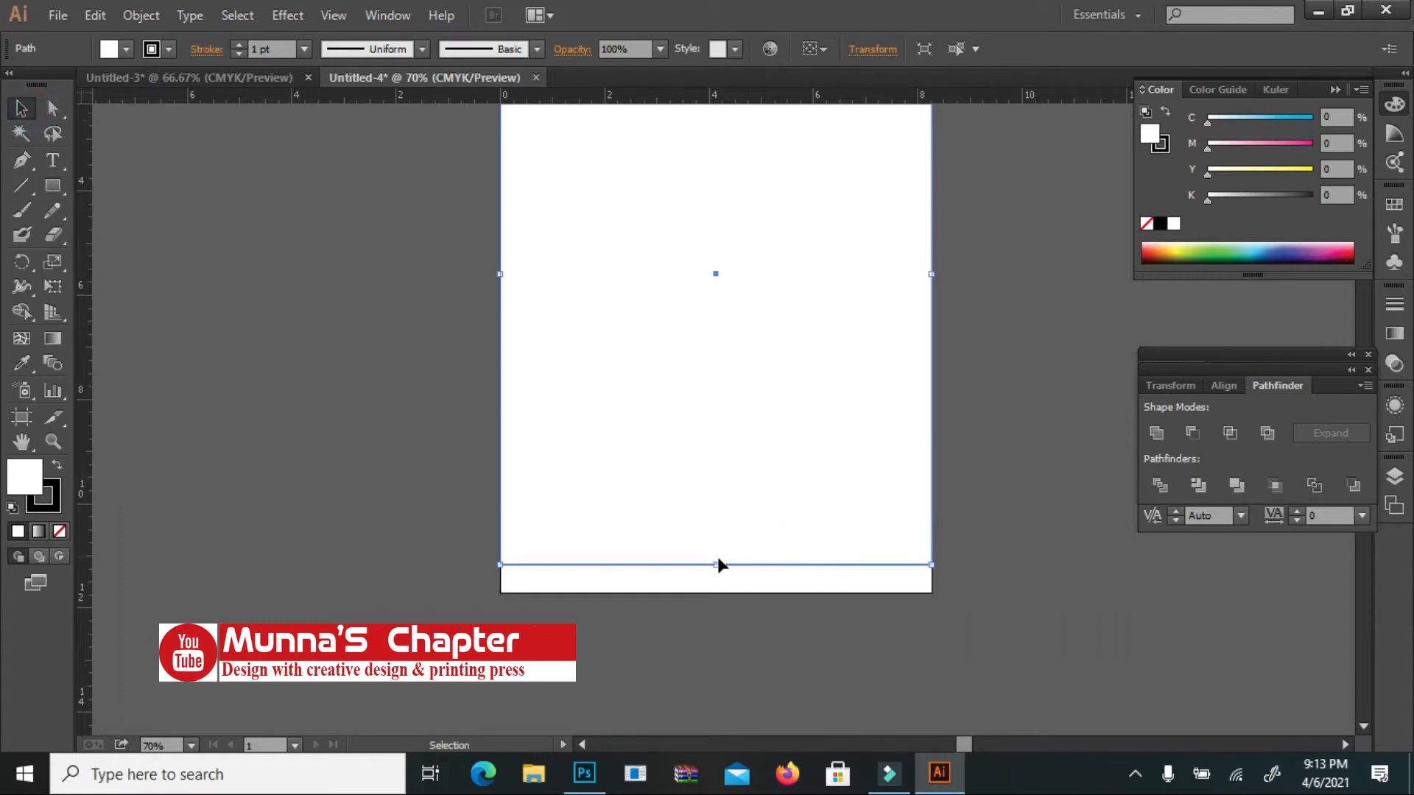
drag(716, 564, 718, 593)
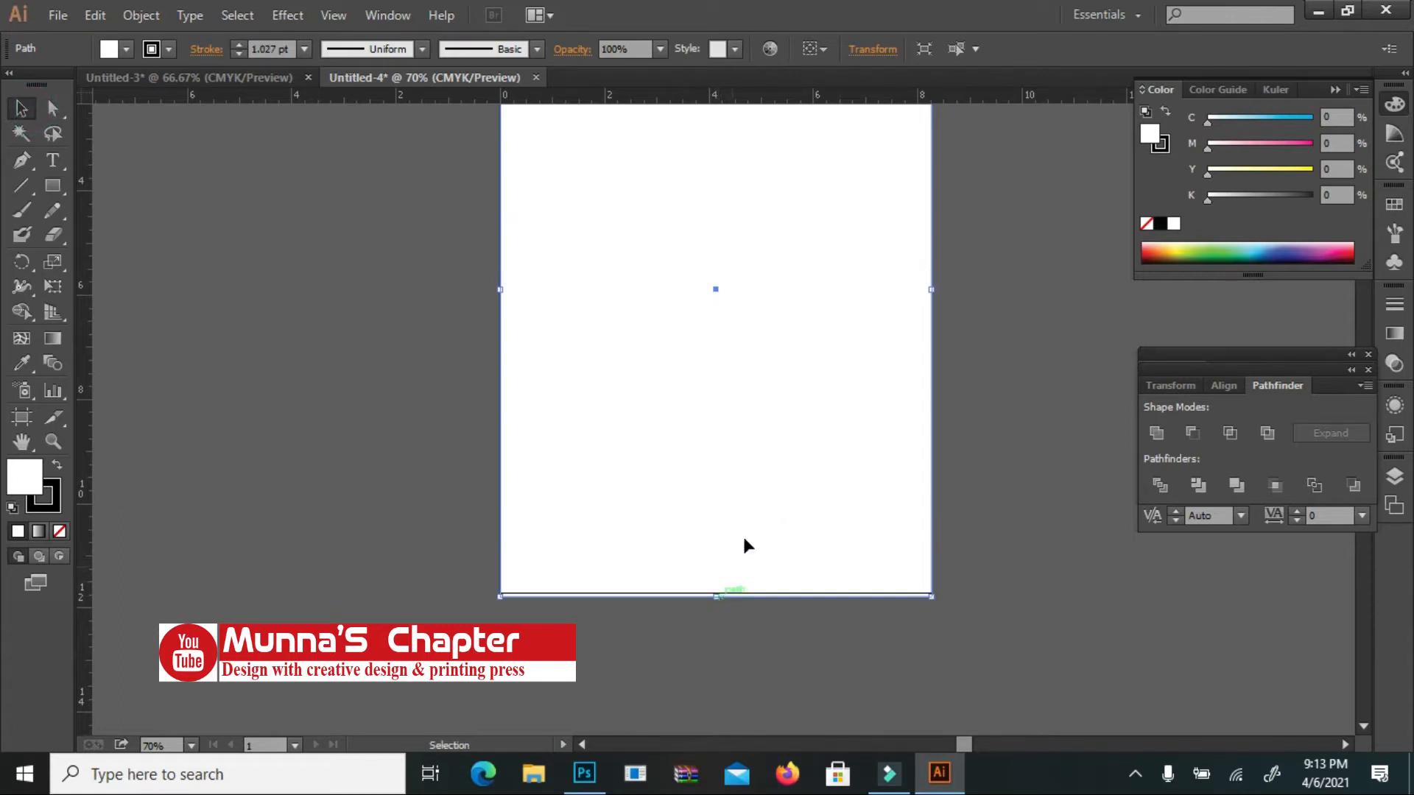
scroll(760, 545, up, 1)
click(723, 616)
drag(709, 626, 719, 615)
scroll(842, 388, up, 3)
scroll(842, 387, up, 1)
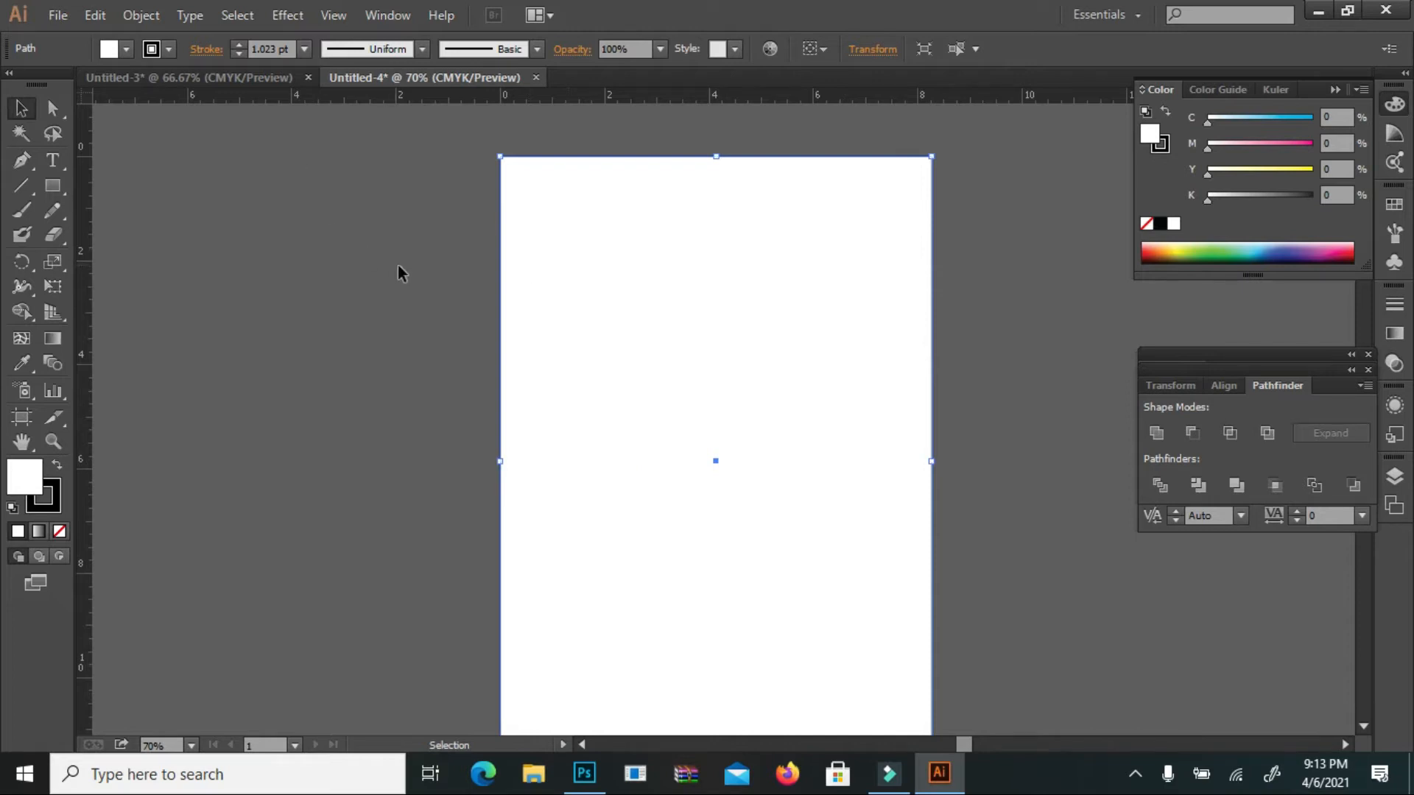
click(264, 312)
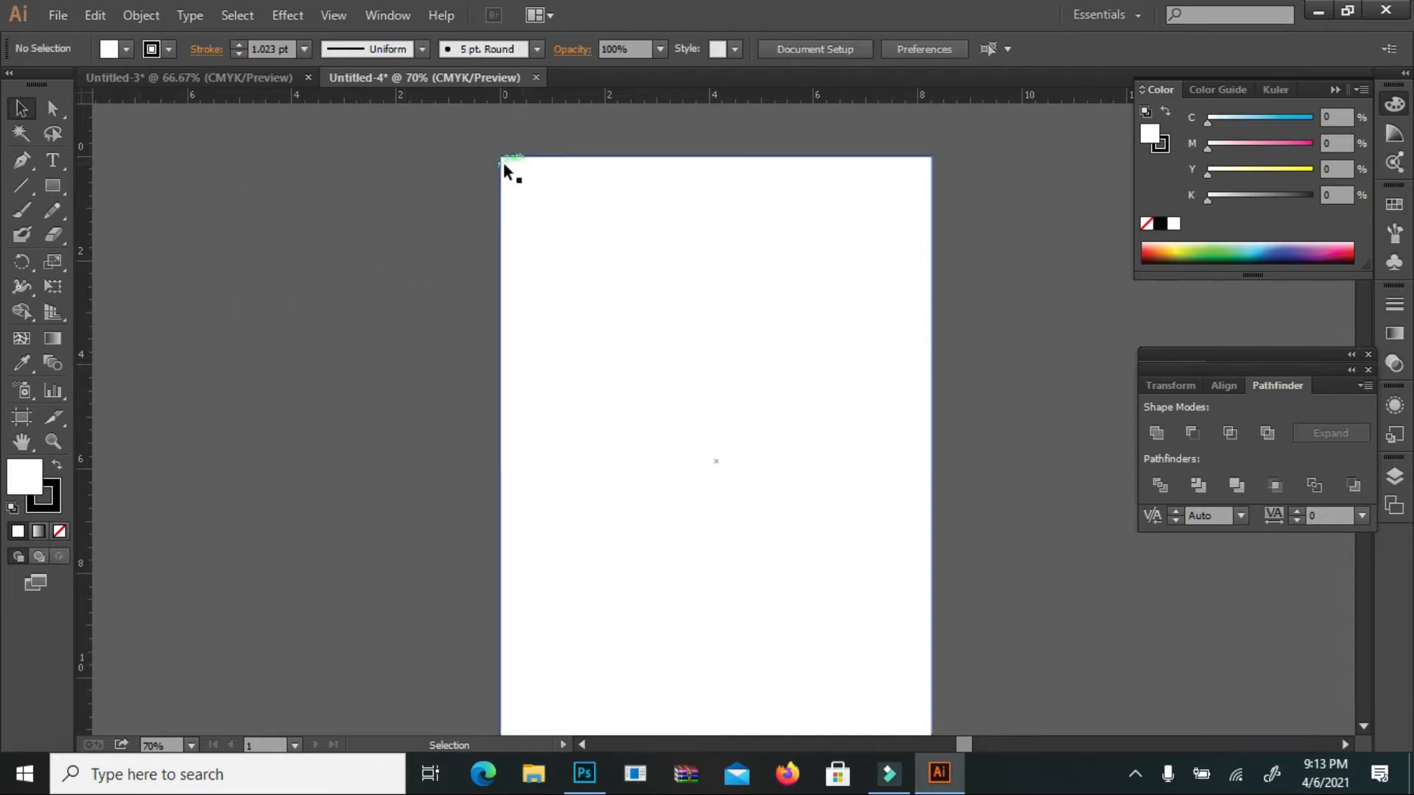
Lock the white background rectangle that covers the artboard
click(594, 215)
click(140, 14)
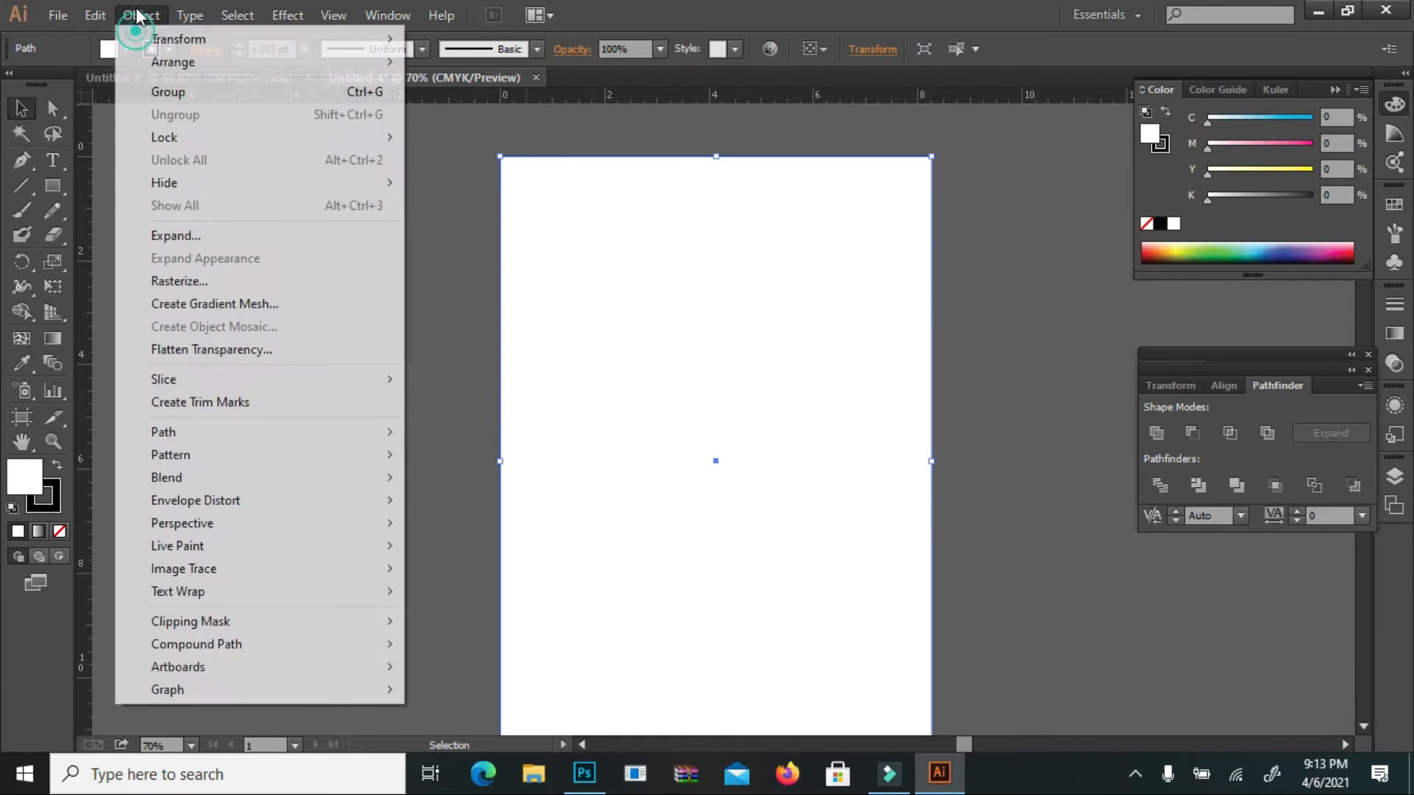
mouse_move(166, 137)
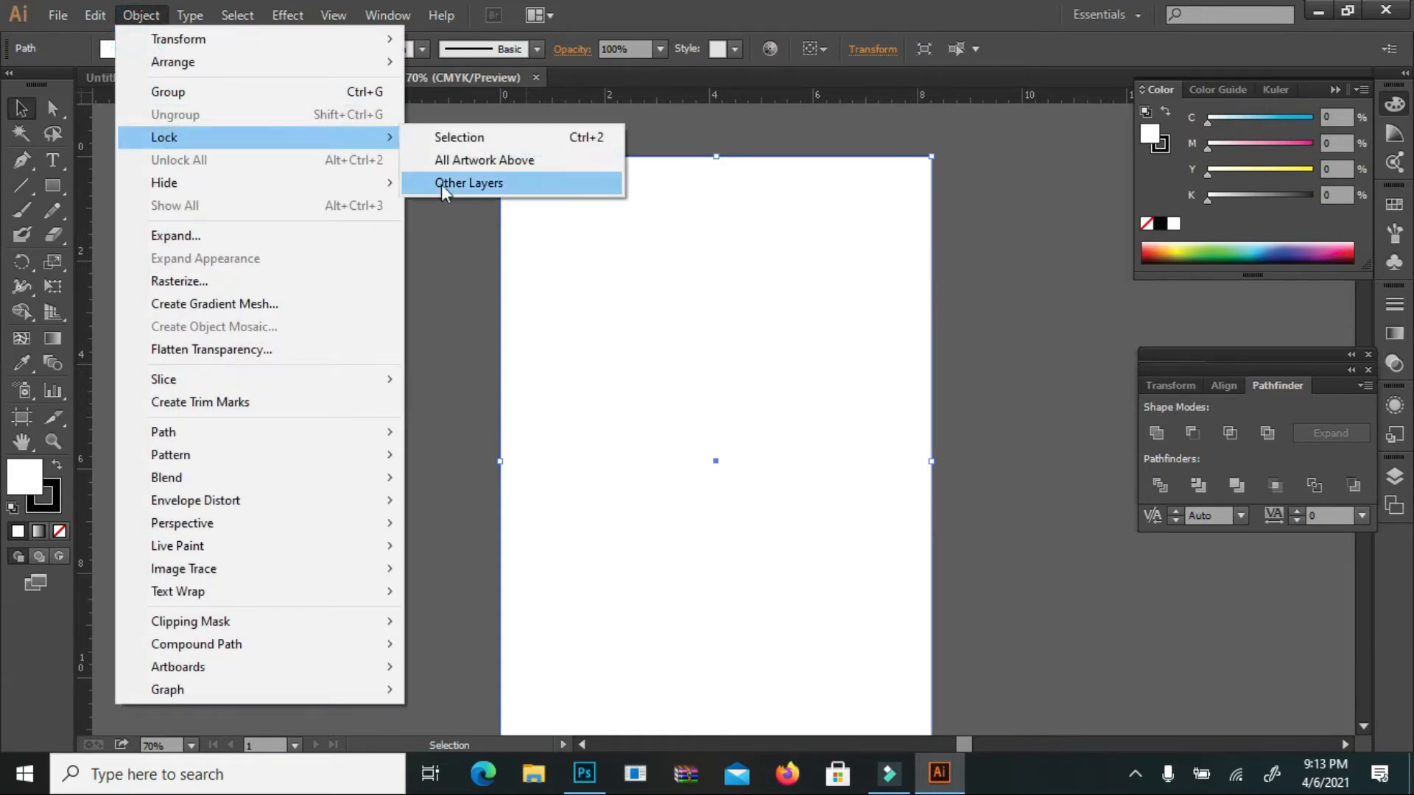
click(505, 140)
click(397, 341)
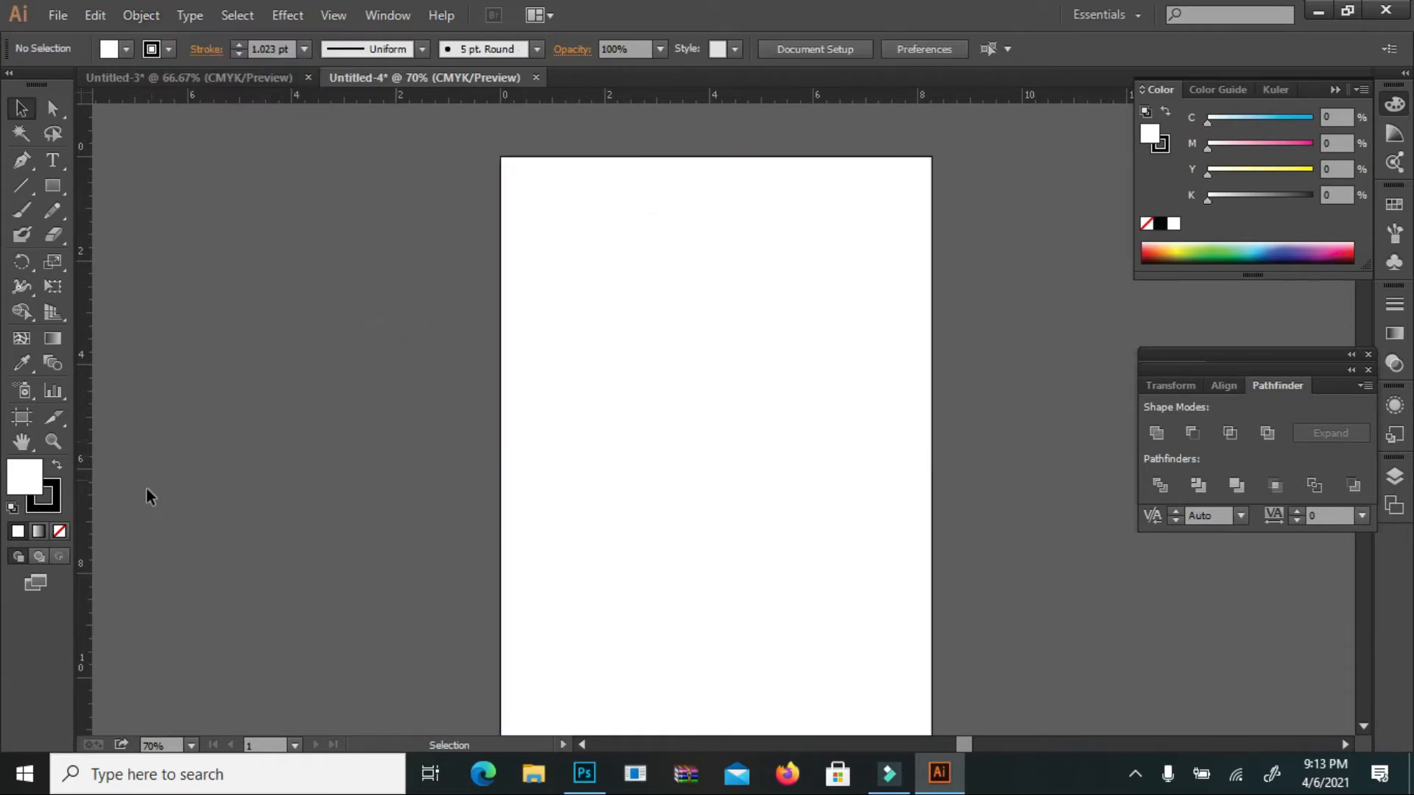
Draw a narrow vertical rectangle about 0.5 in wide and 1.75 in tall, hanging from the artboard's top edge right of centre
click(53, 441)
click(862, 240)
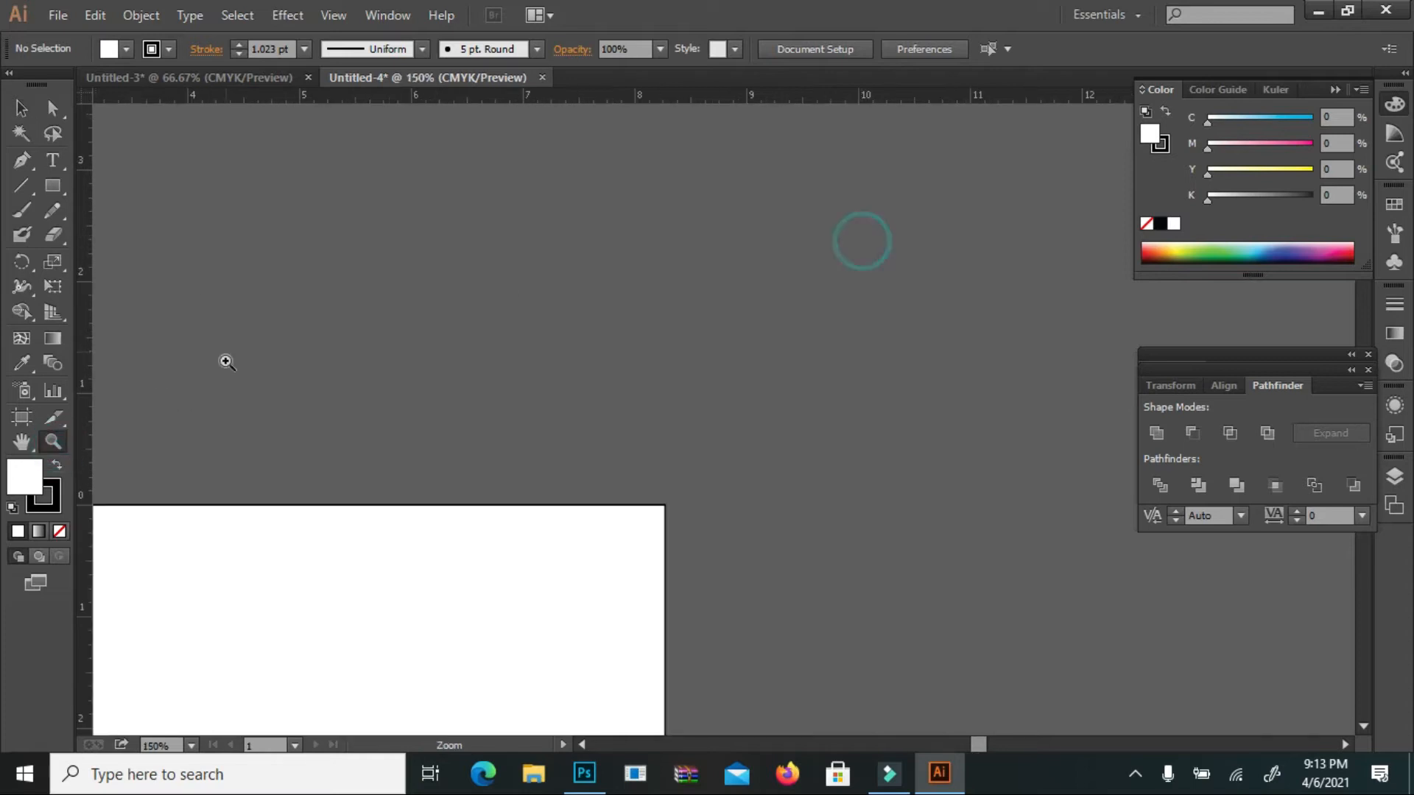
scroll(368, 346, down, 1)
click(21, 441)
drag(279, 429, 666, 189)
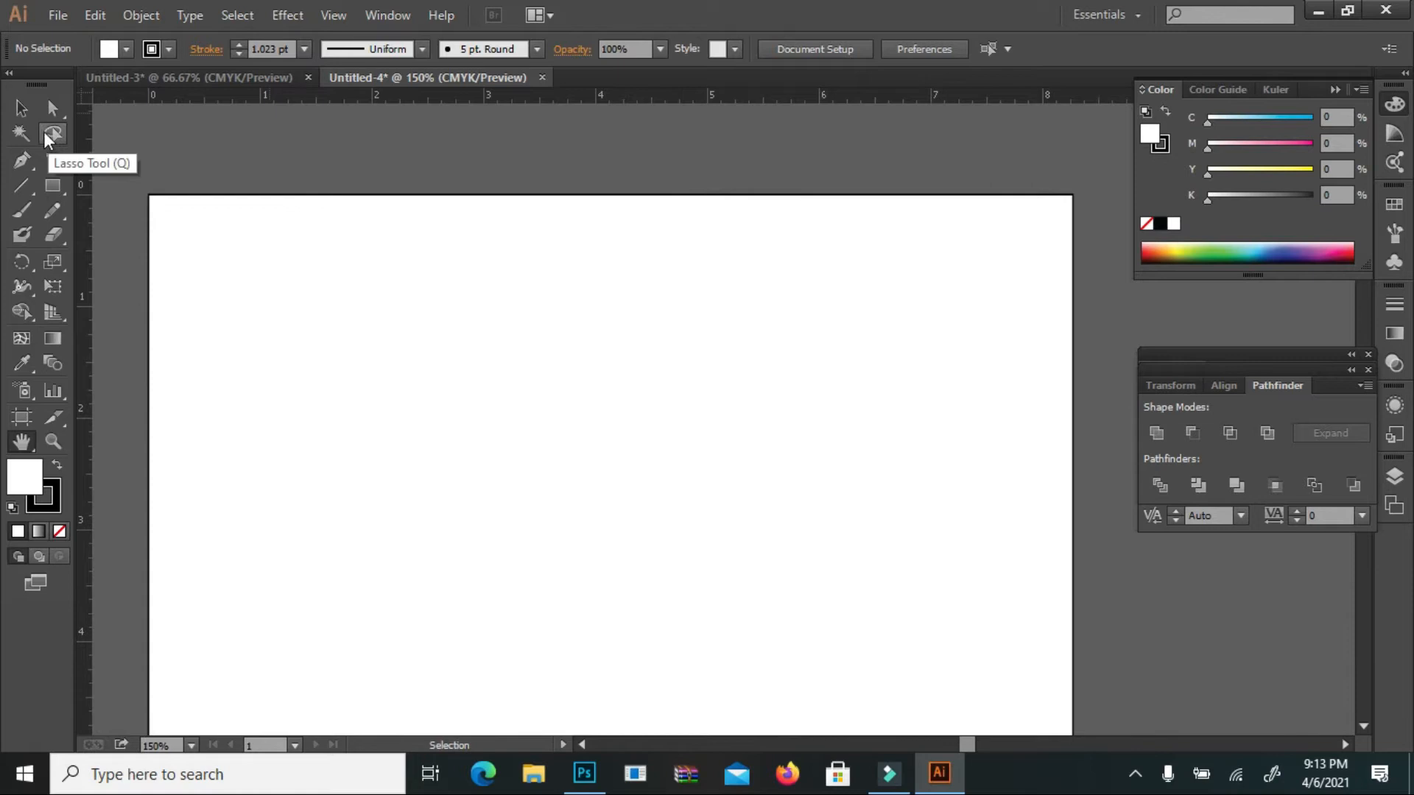
click(22, 112)
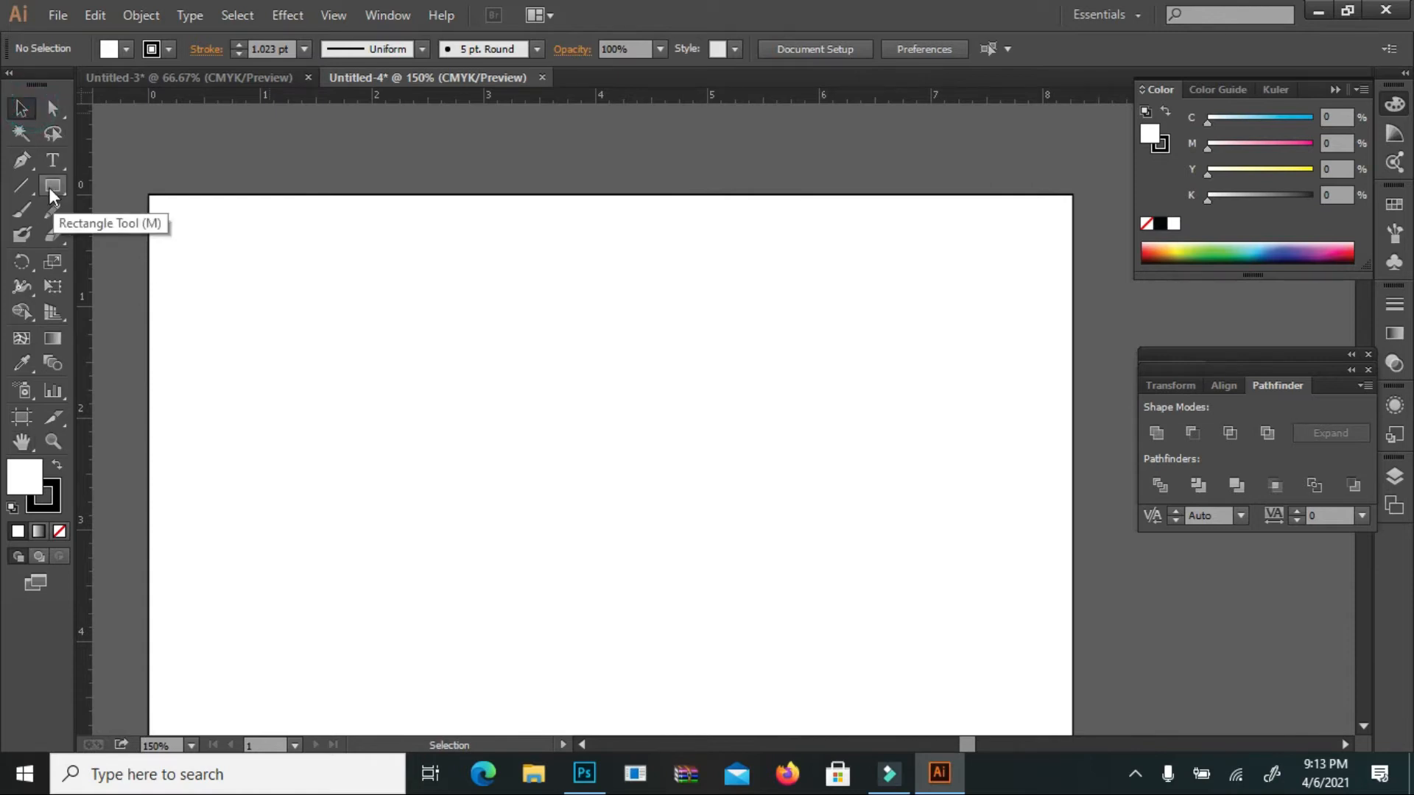
click(52, 186)
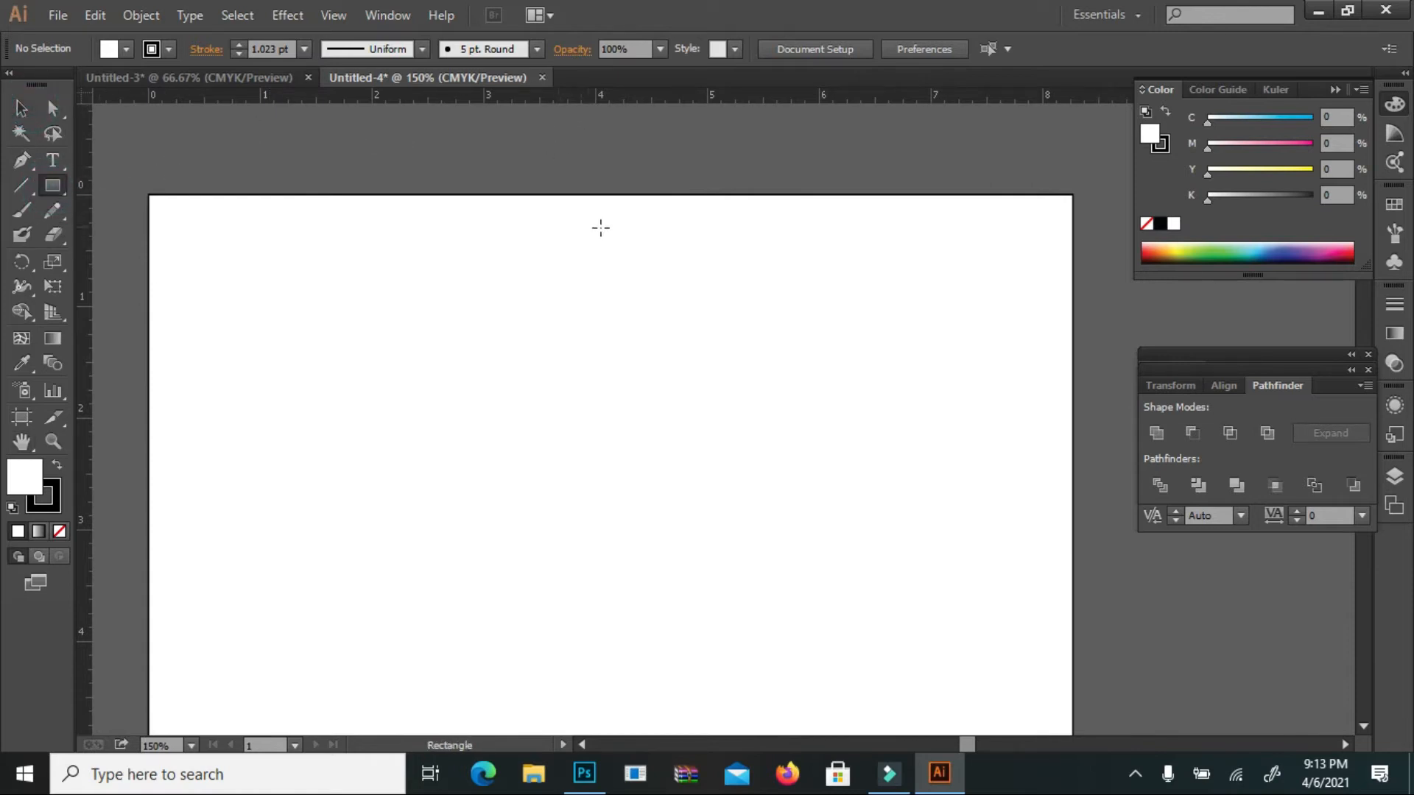
drag(689, 194, 745, 389)
Fill the narrow rectangle with 100% cyan and remove its stroke
drag(1297, 118, 1315, 118)
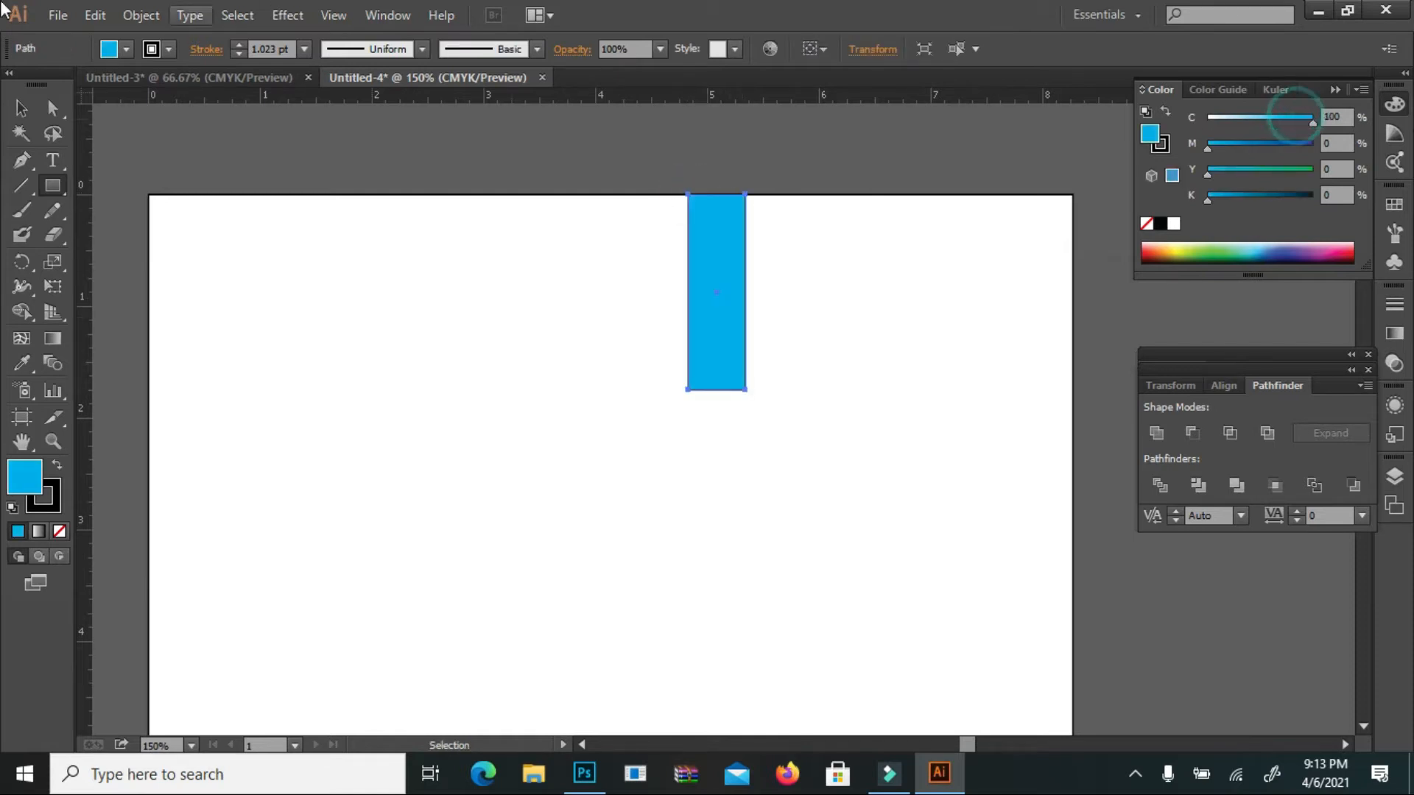
click(51, 501)
click(59, 531)
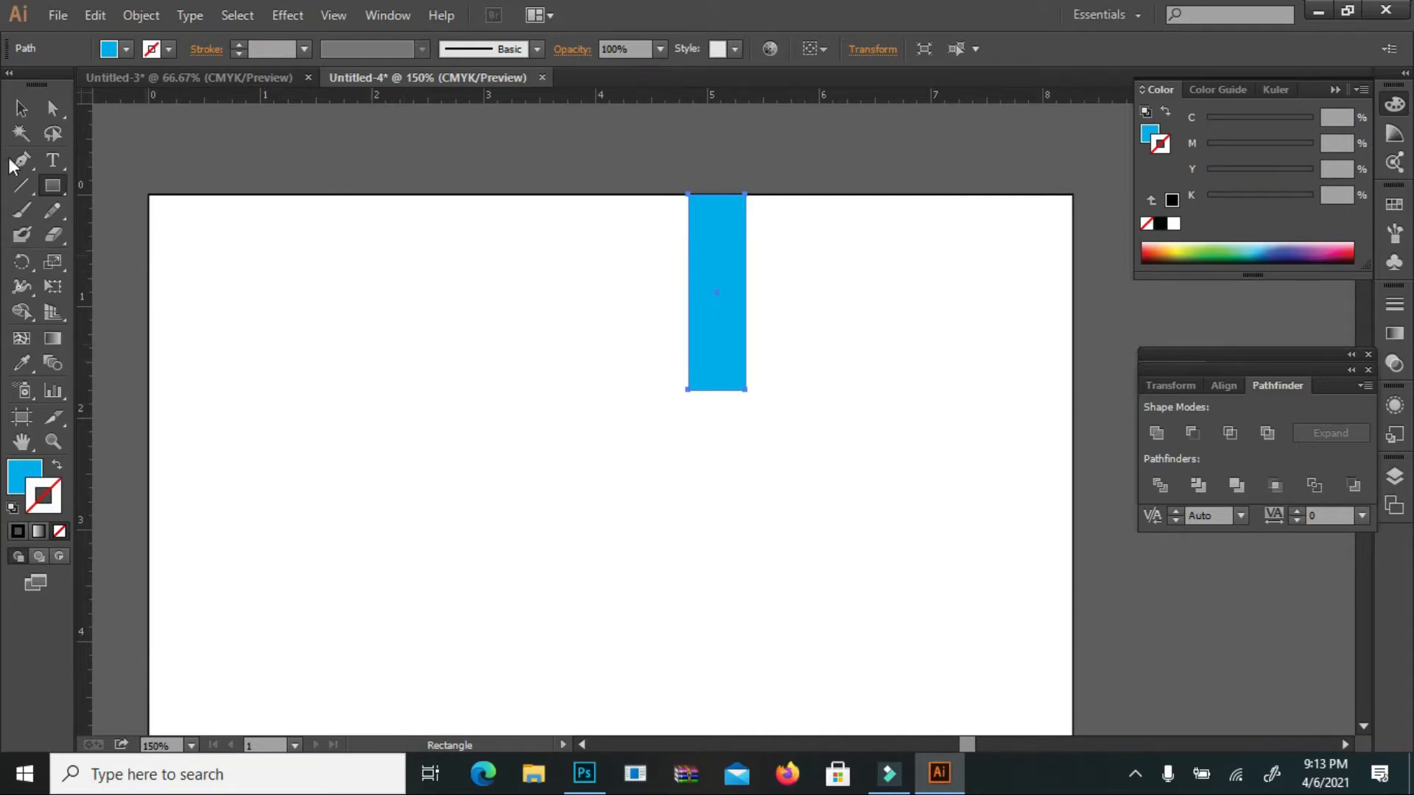
Tilt the cyan bar clockwise and lengthen it at both ends so that it extends past the artboard's top edge
click(21, 108)
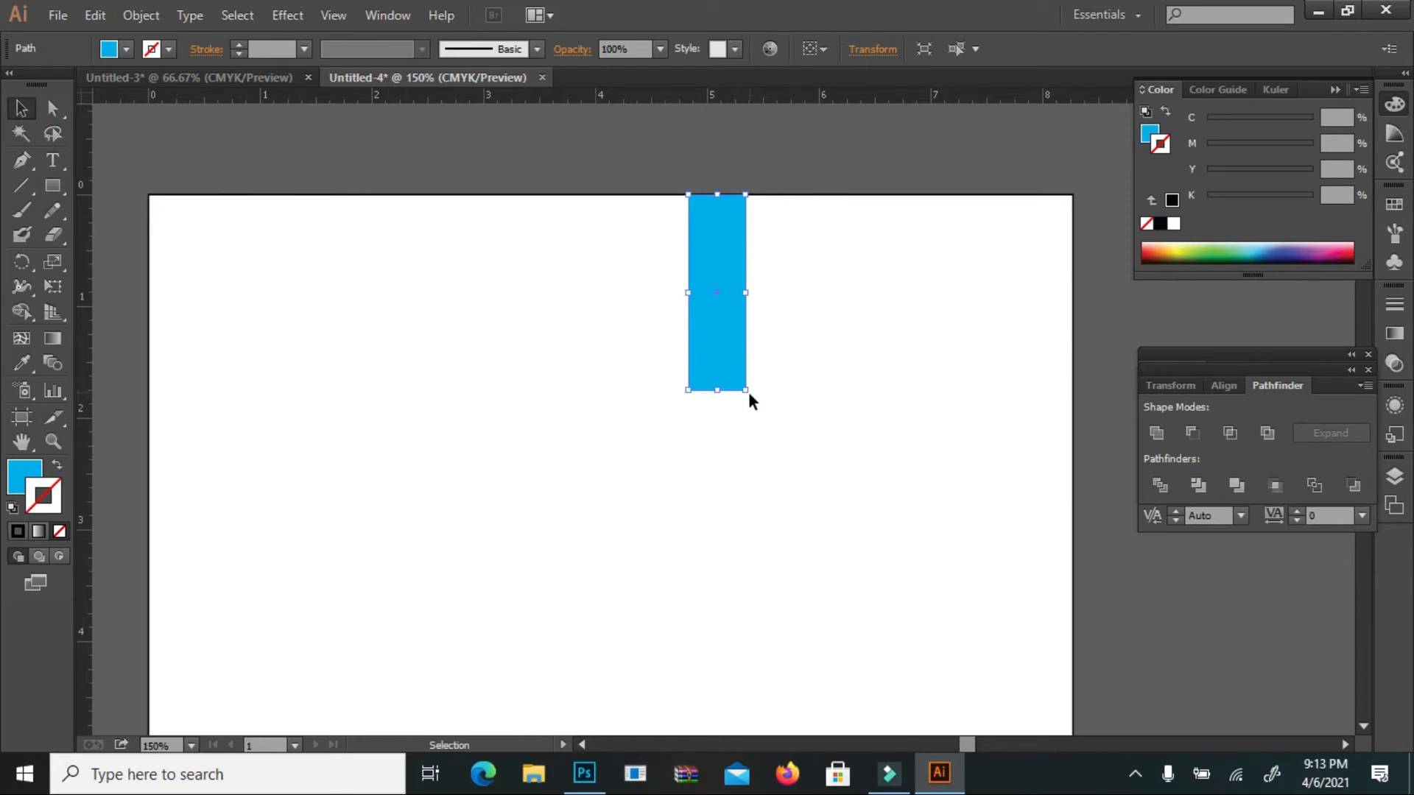
drag(753, 396, 703, 404)
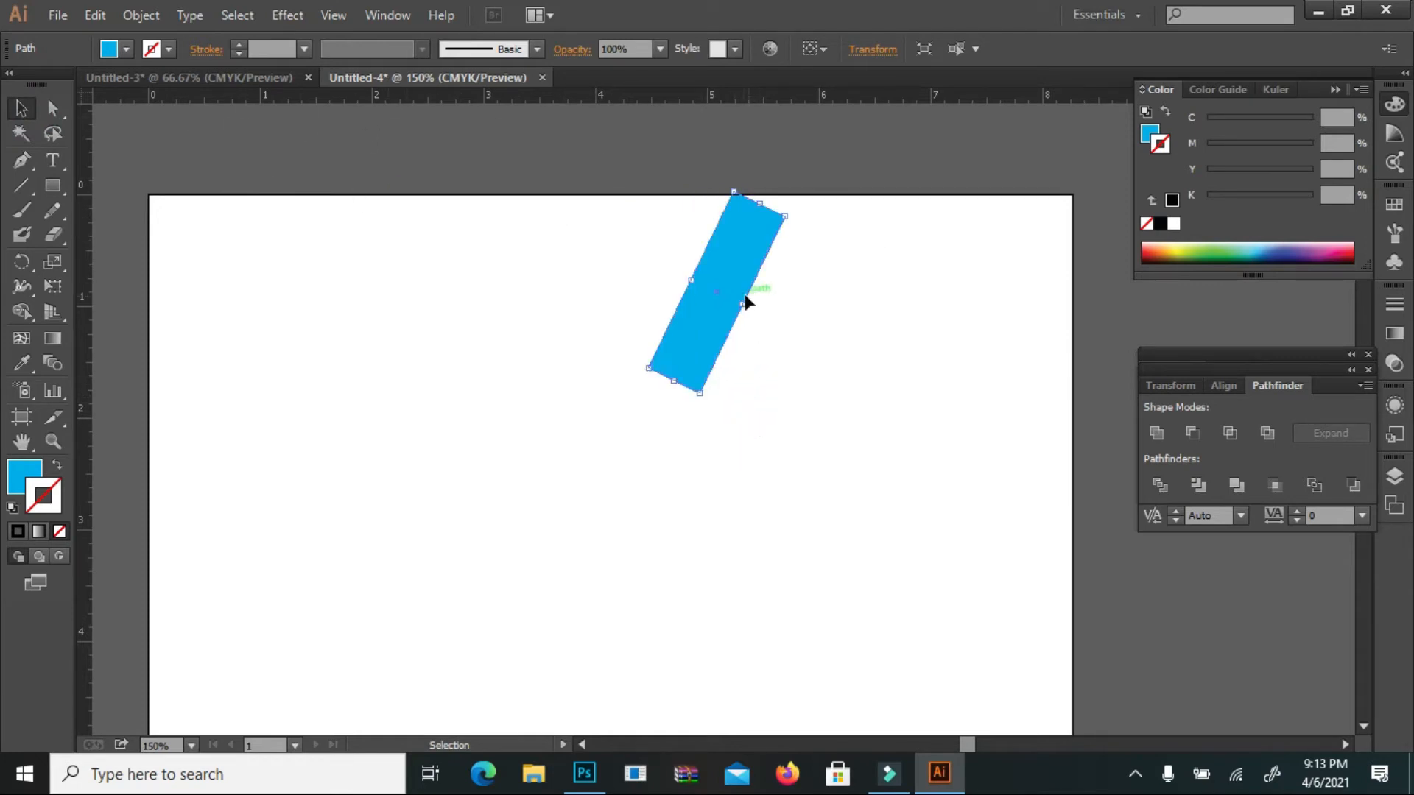
drag(732, 281, 709, 274)
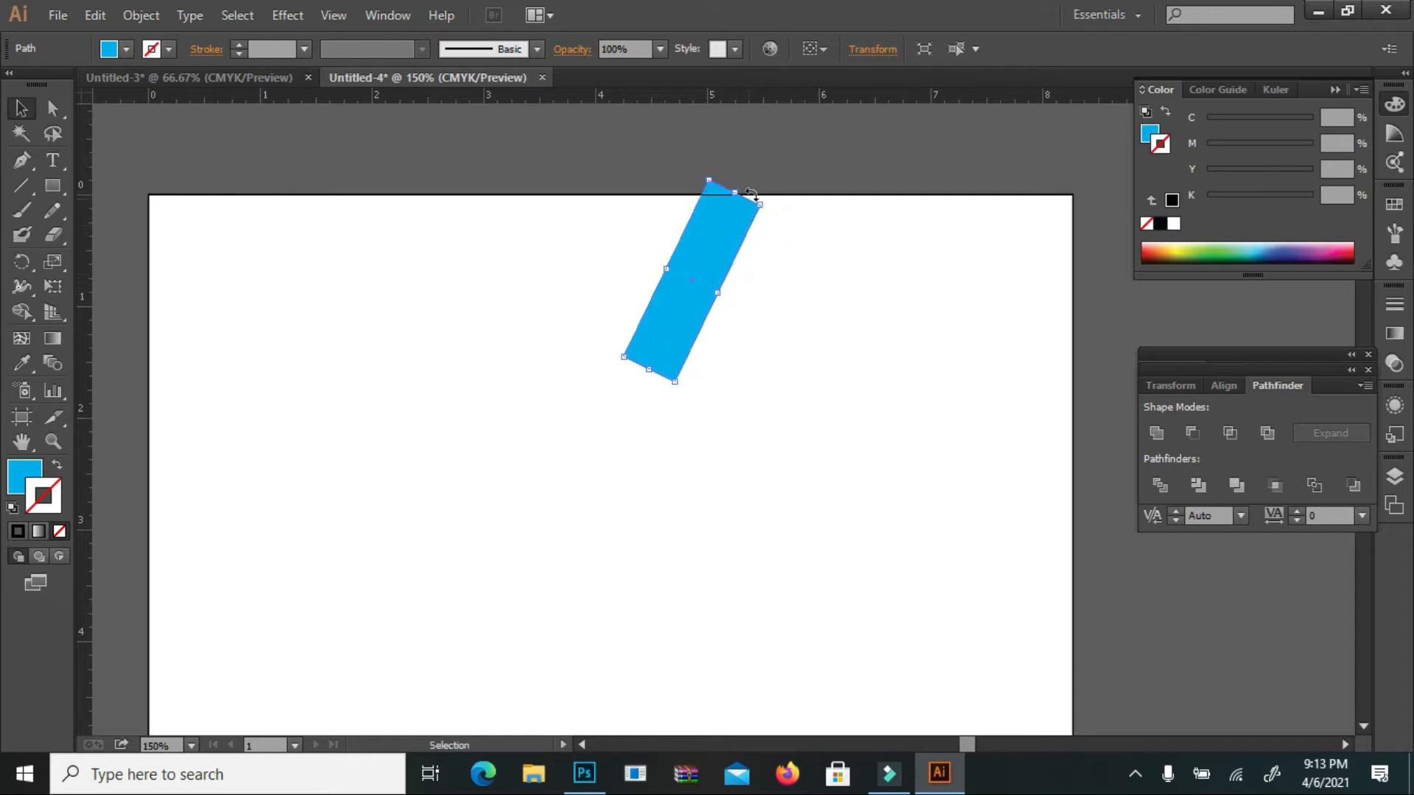
drag(734, 191, 752, 160)
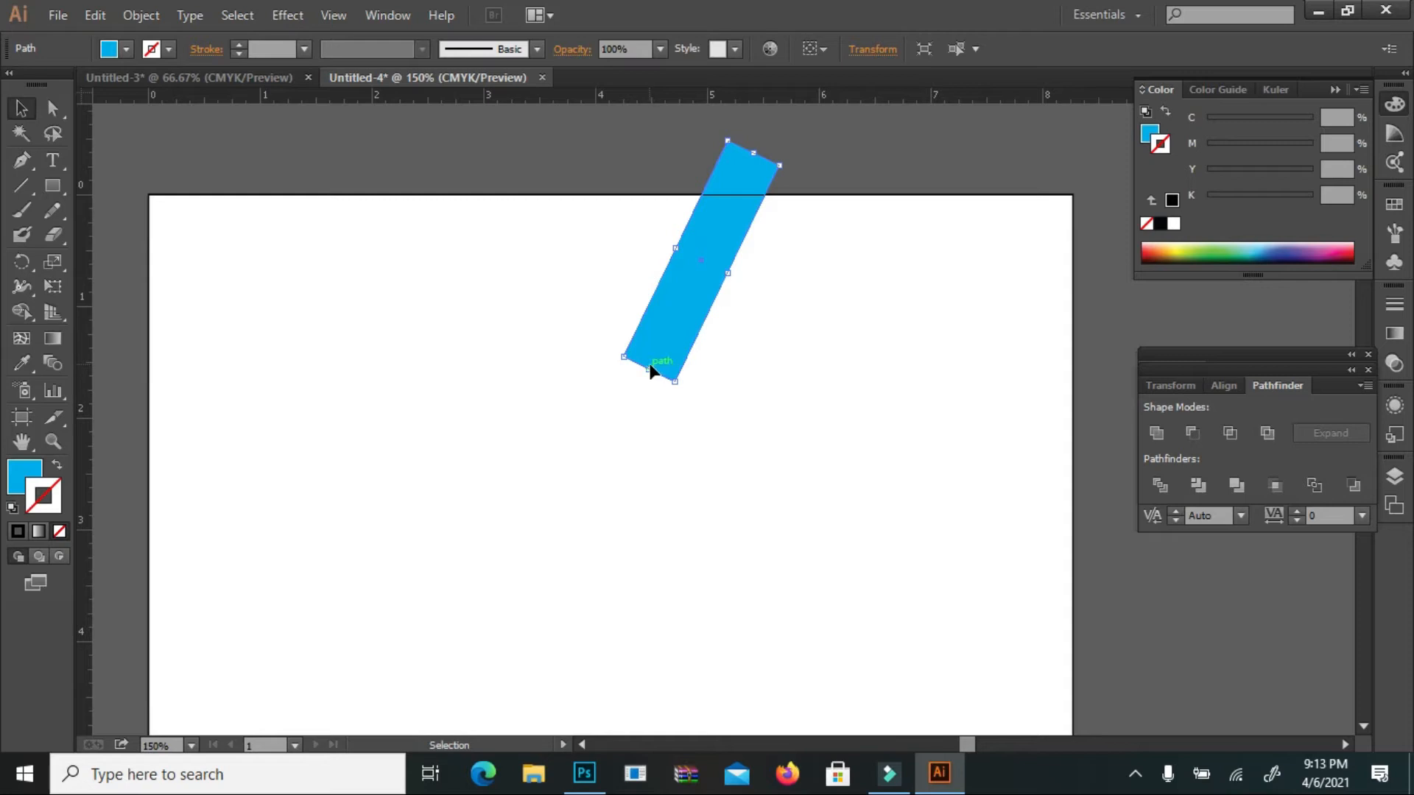
drag(650, 371, 622, 438)
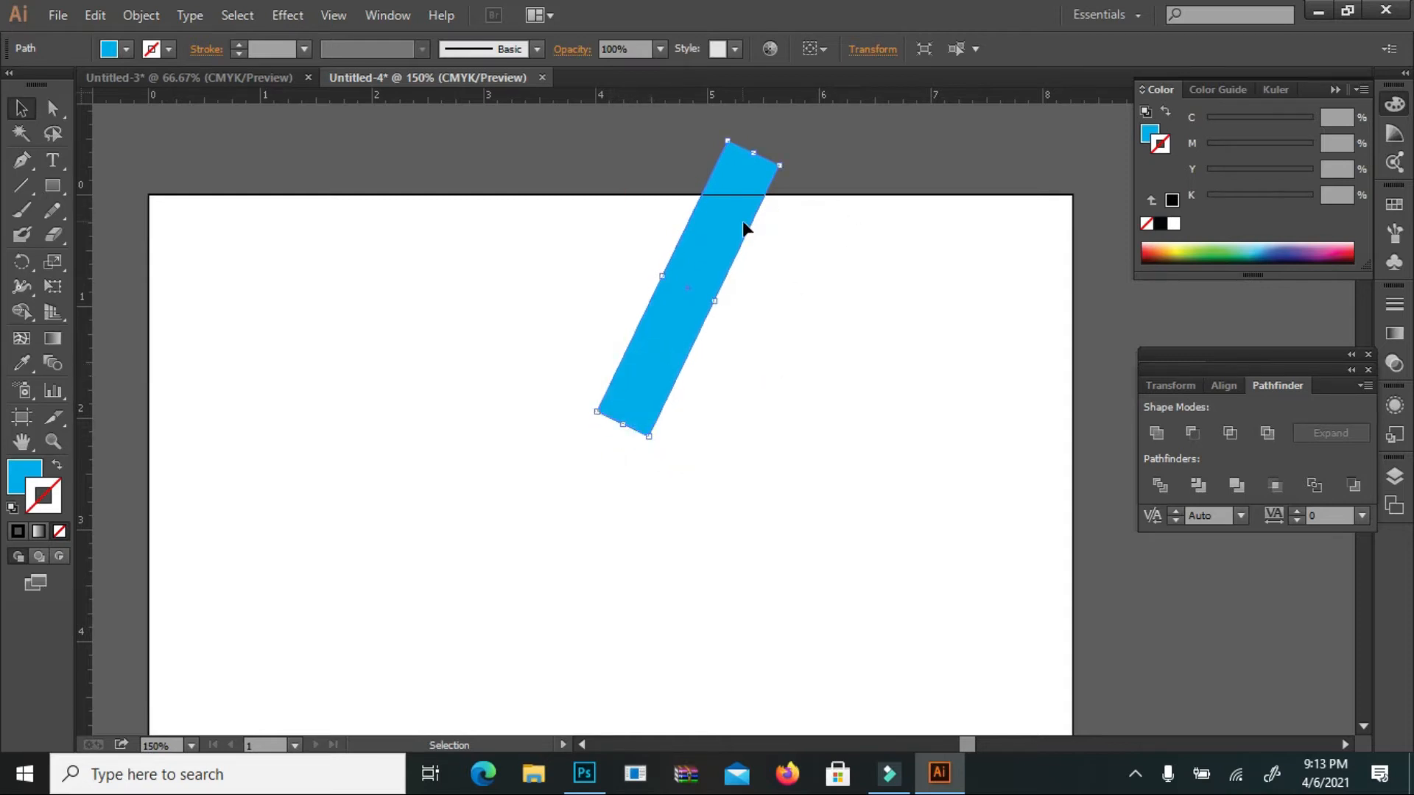
Create a mirrored copy of the slanted cyan bar by reflecting it across the vertical axis
right_click(622, 233)
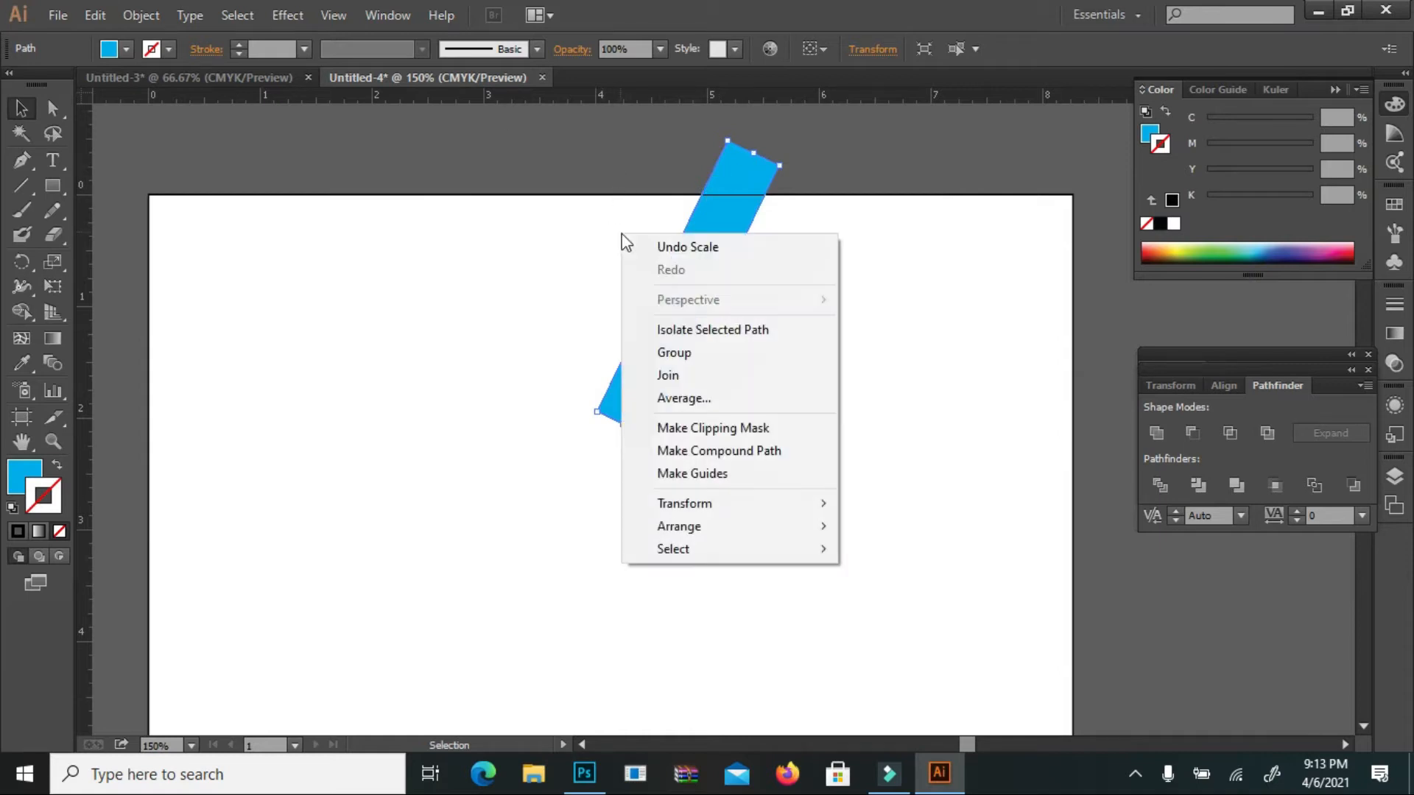
mouse_move(782, 513)
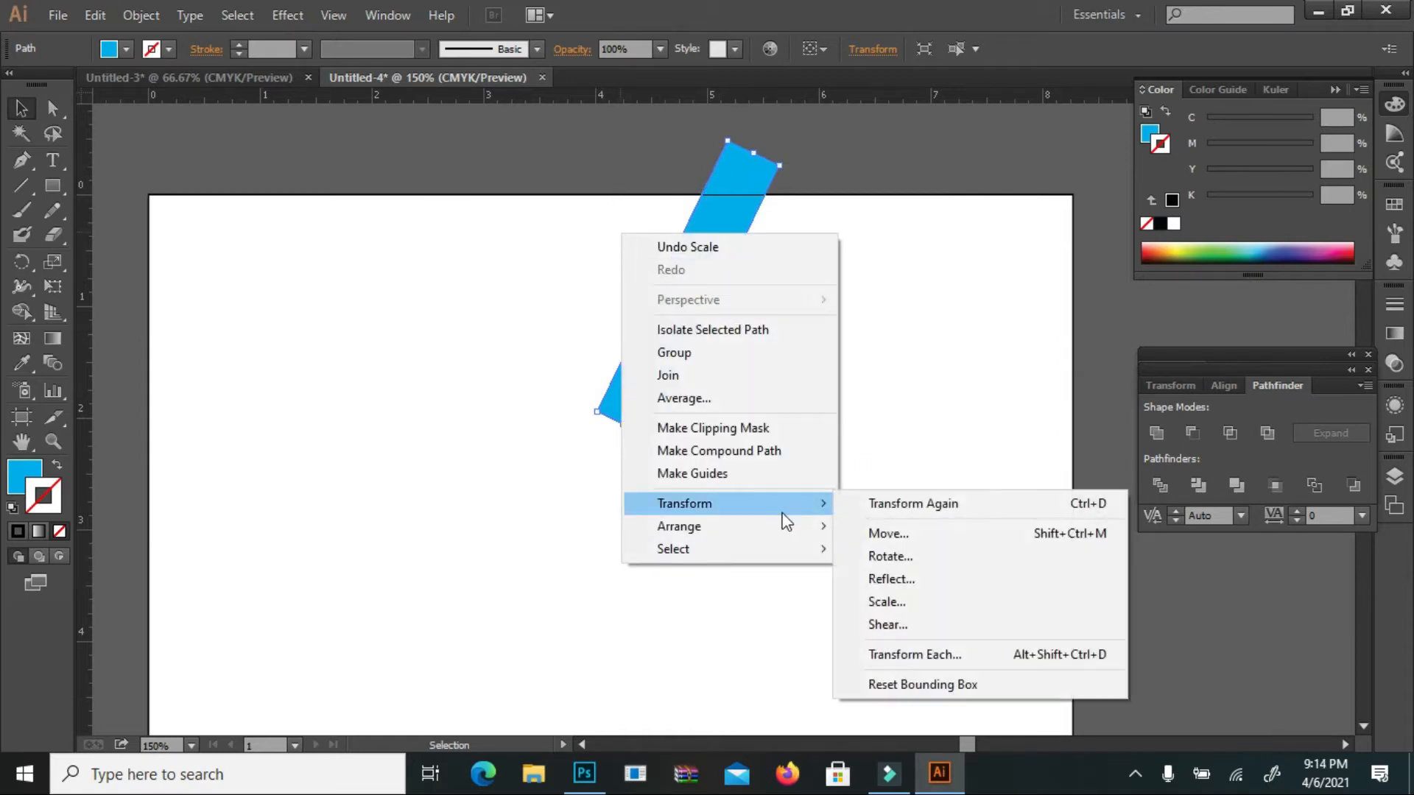
click(864, 577)
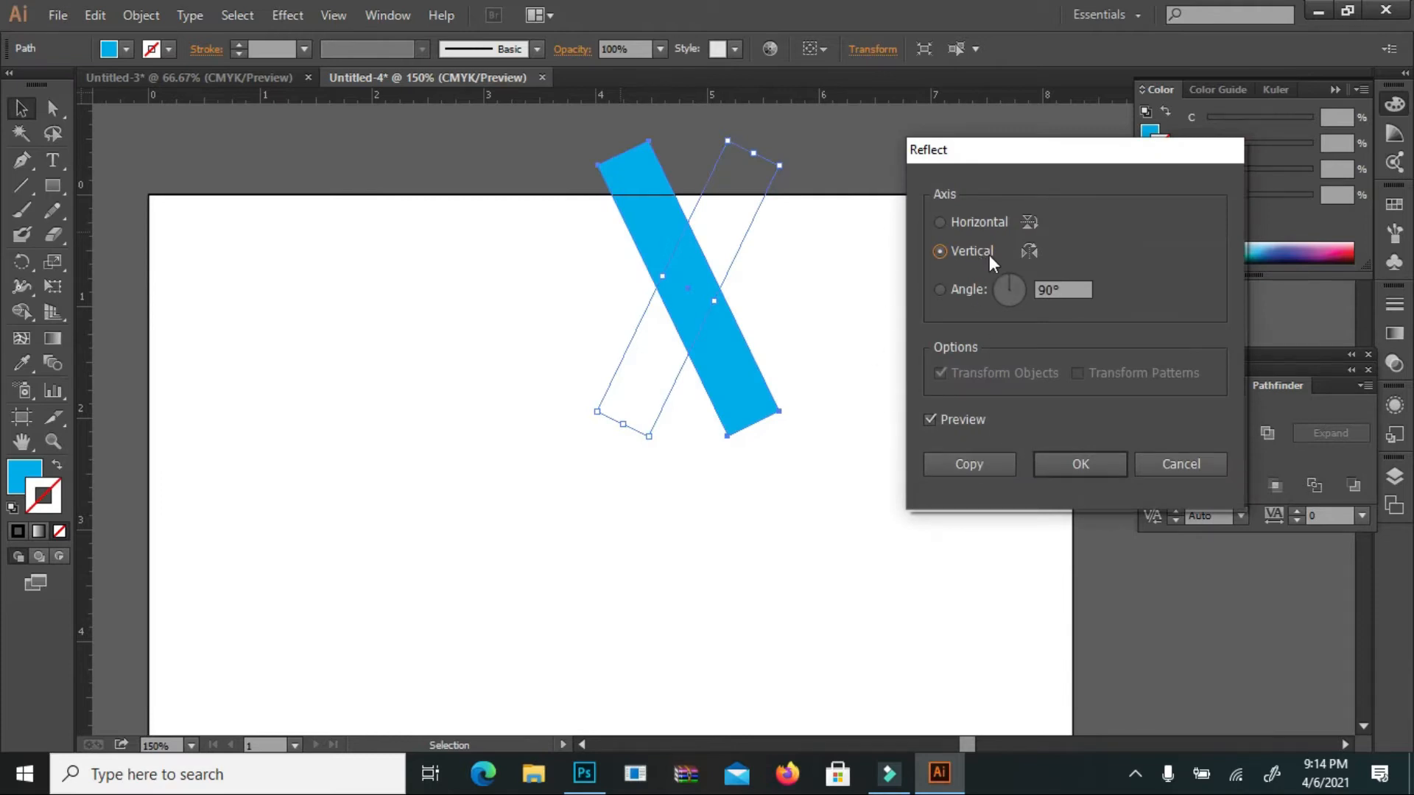
click(990, 473)
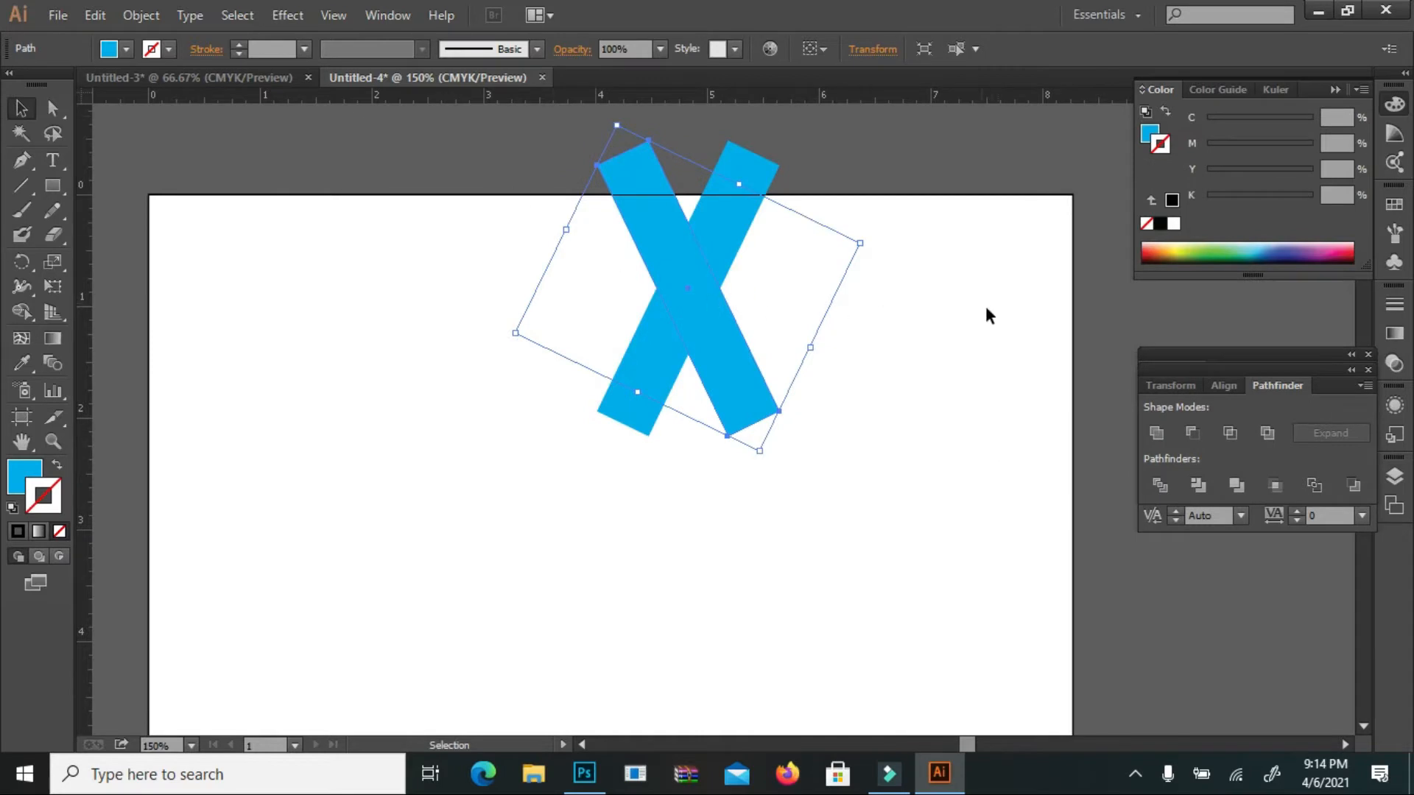
Nudge the mirrored bar to the right until the two bars overlap at their upper ends and form an inverted V
key(Right)
key(Right)
key(Right)
key(Right)
key(Right)
key(Right)
key(Right)
key(Right)
key(Right)
key(Right)
key(Right)
key(Right)
key(Right)
key(Right)
key(Right)
key(Right)
key(Right)
key(Right)
key(Right)
key(Right)
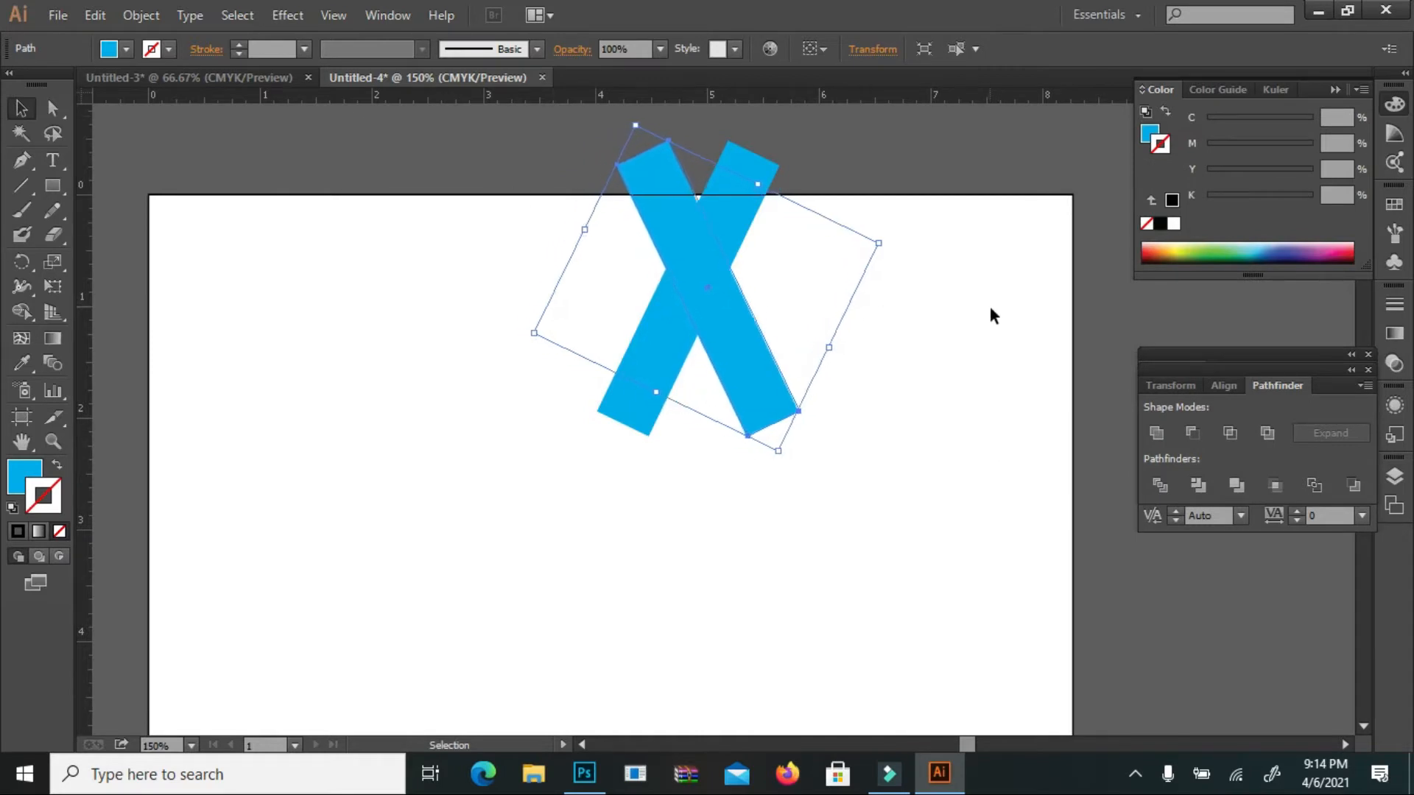
key(Right)
key(Right)
key(Right)
key(Right)
key(Right)
key(Right)
key(Right)
key(Right)
key(Right)
key(Right)
key(Right)
key(Right)
key(Right)
key(Right)
key(Right)
key(Right)
key(Right)
key(Right)
key(Right)
key(Right)
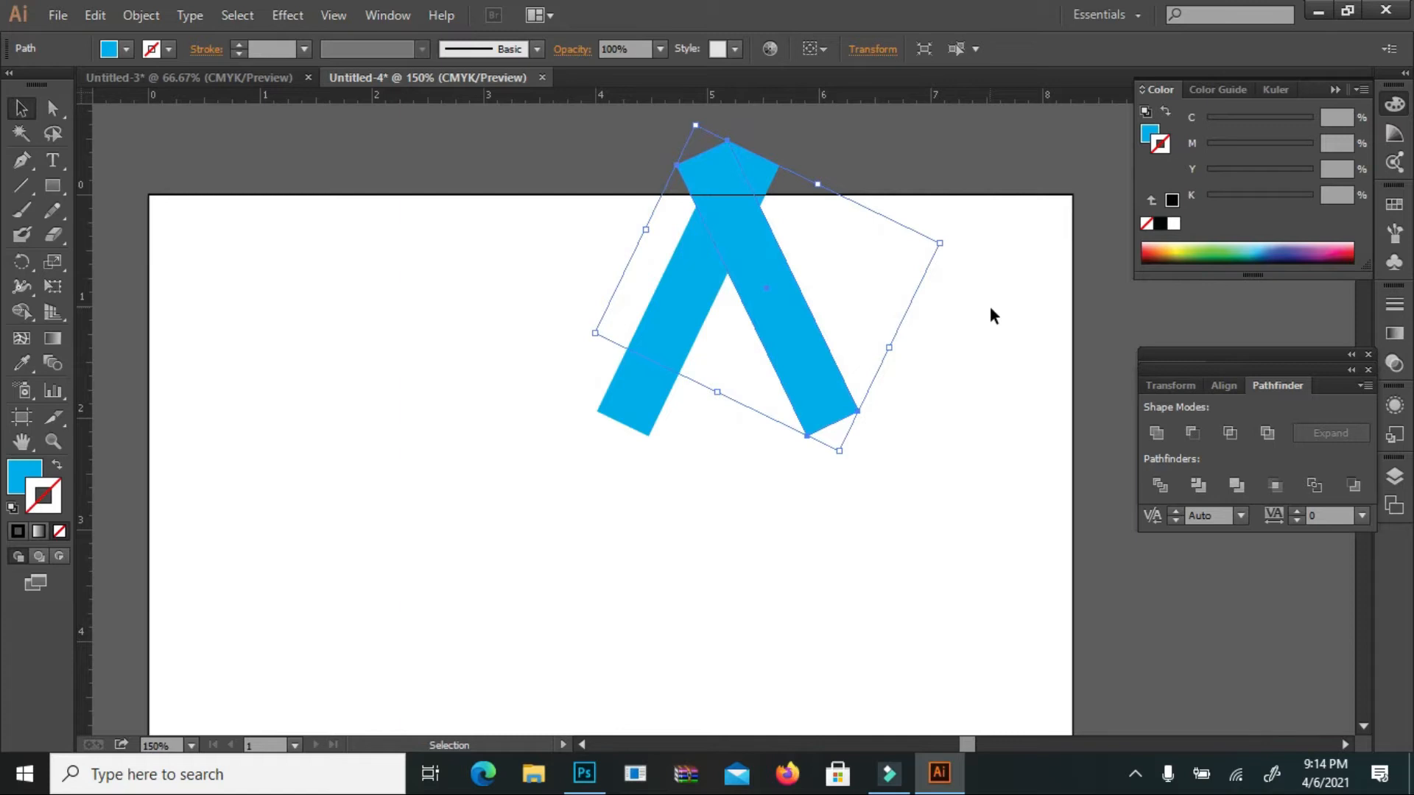
key(Right)
key(Right)
key(Right)
key(Right)
key(Right)
key(Right)
key(Right)
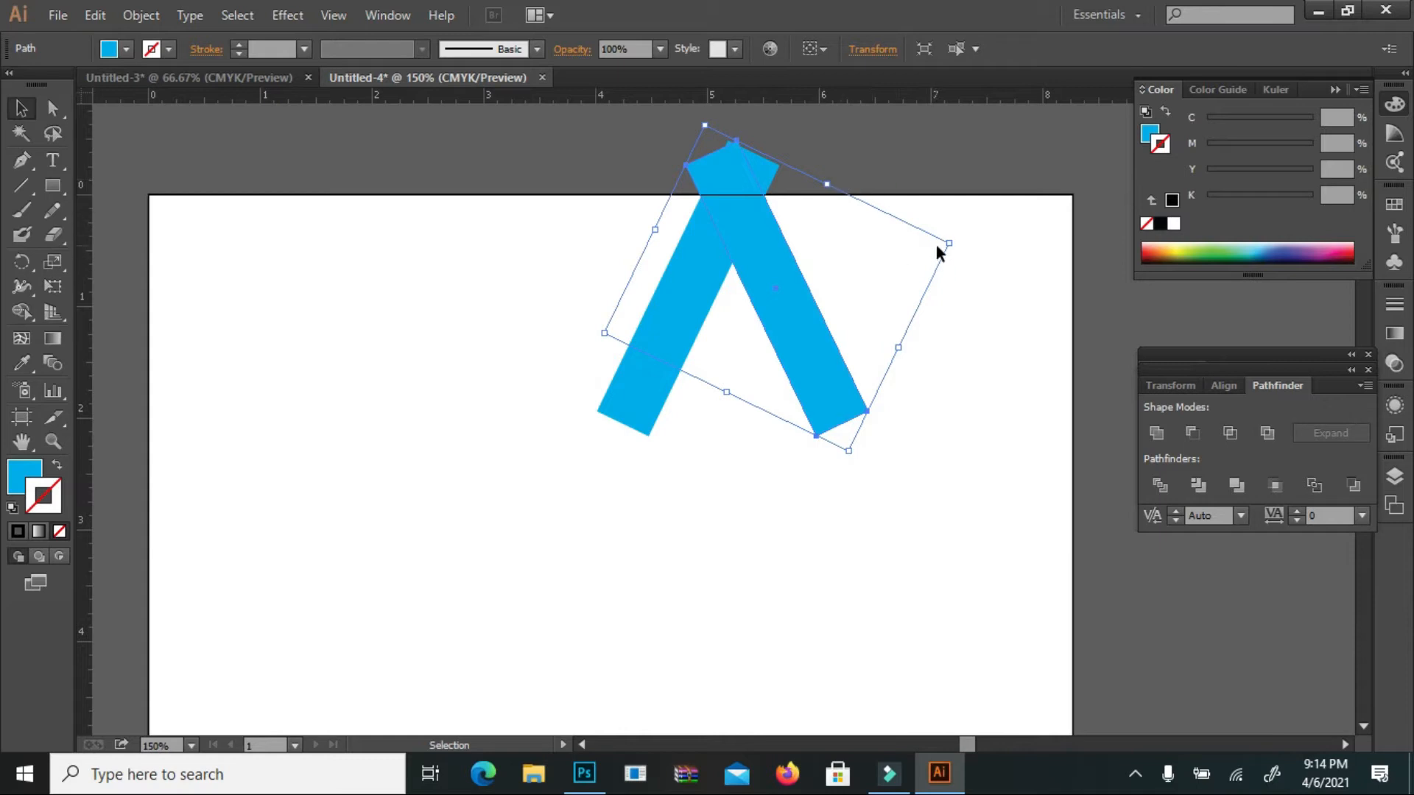
Enlarge the right-hand cyan bar slightly and nudge it left so its upper end overlaps the other bar
drag(942, 244, 967, 243)
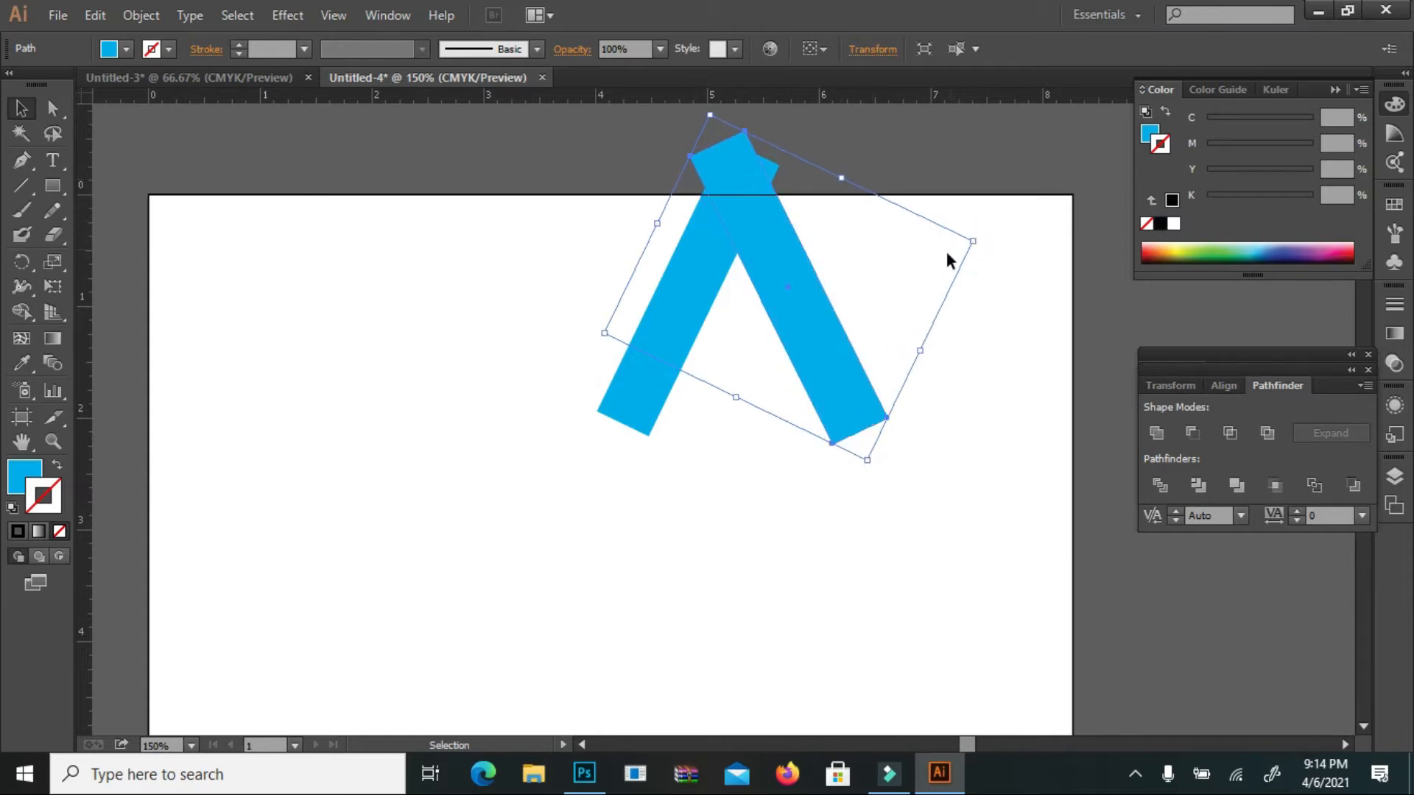
key(Left)
key(Left)
key(Left)
key(Left)
key(Left)
key(Left)
key(Left)
key(Left)
key(Left)
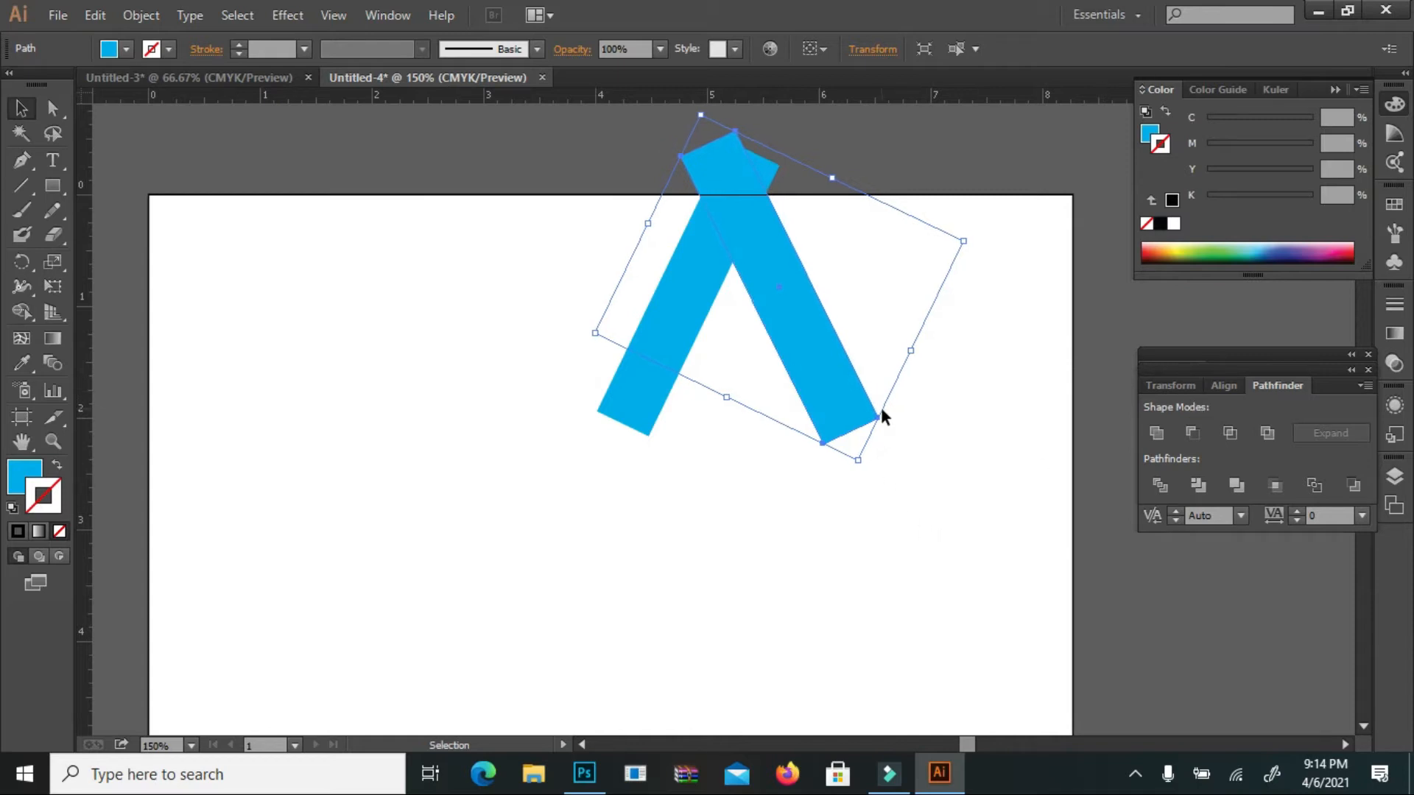
Shorten the right-hand bar so its lower end sits above the left bar's end, and narrow its overlap at the apex
drag(859, 462, 853, 432)
drag(653, 213, 646, 211)
click(505, 225)
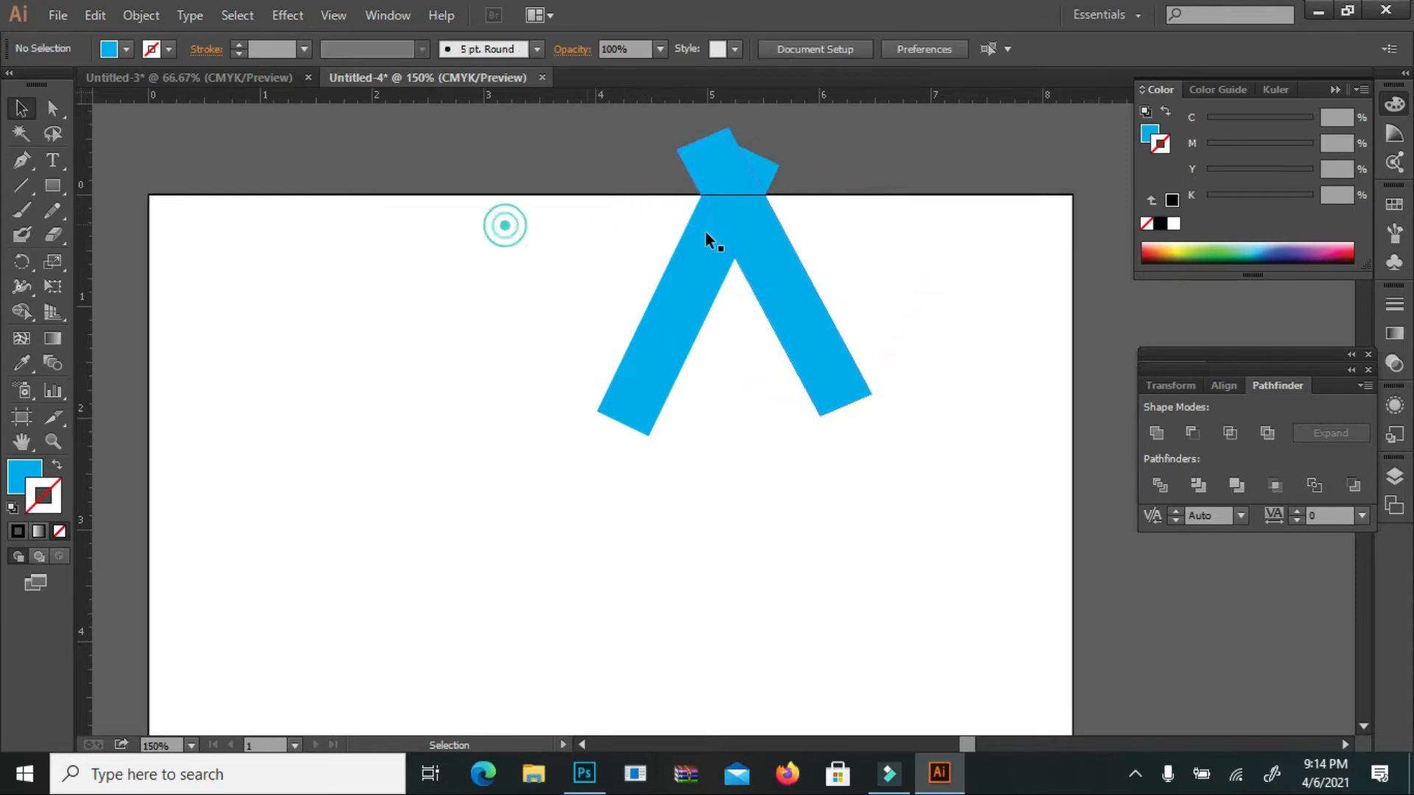
Create a mirrored copy of the right-hand bar by reflecting it across the vertical axis
click(788, 275)
right_click(787, 275)
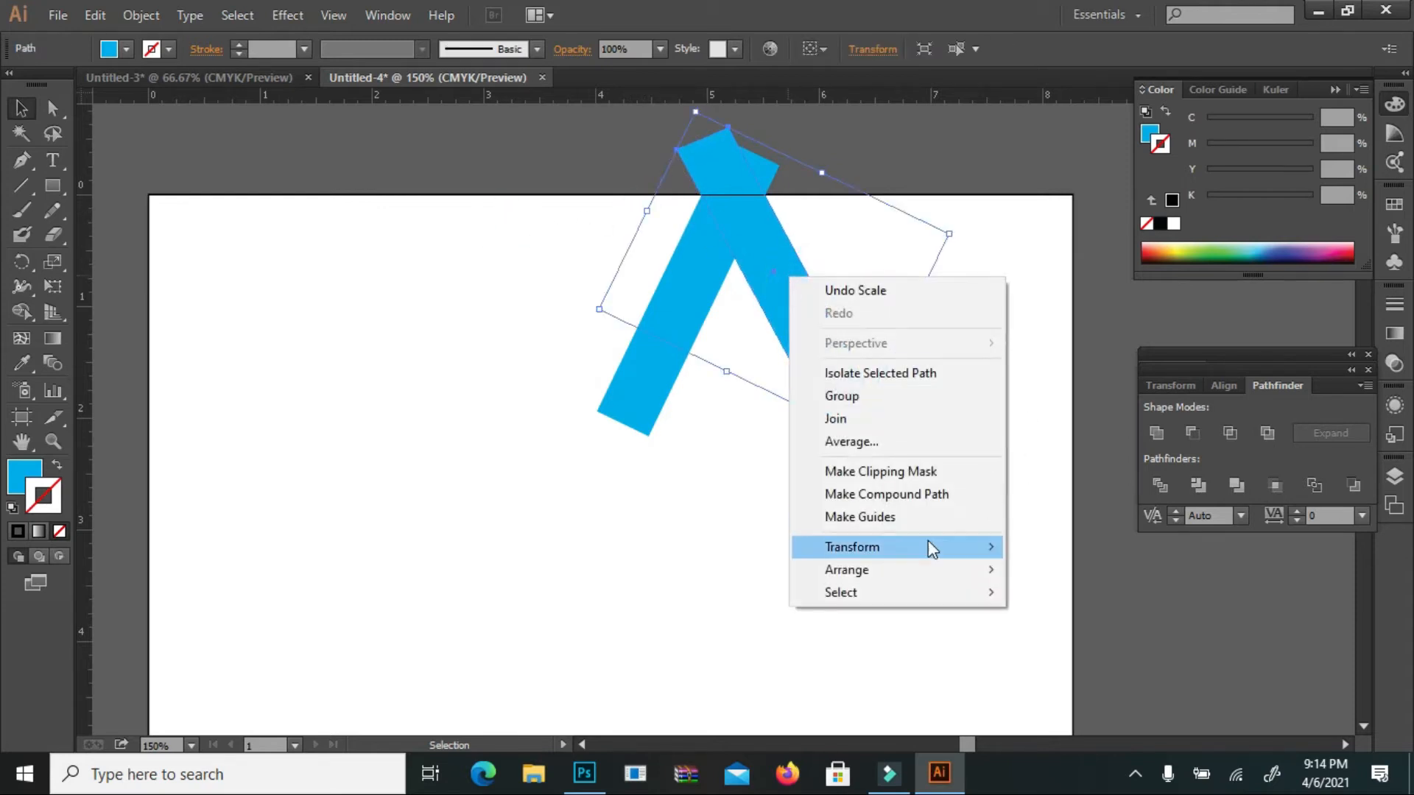
mouse_move(894, 567)
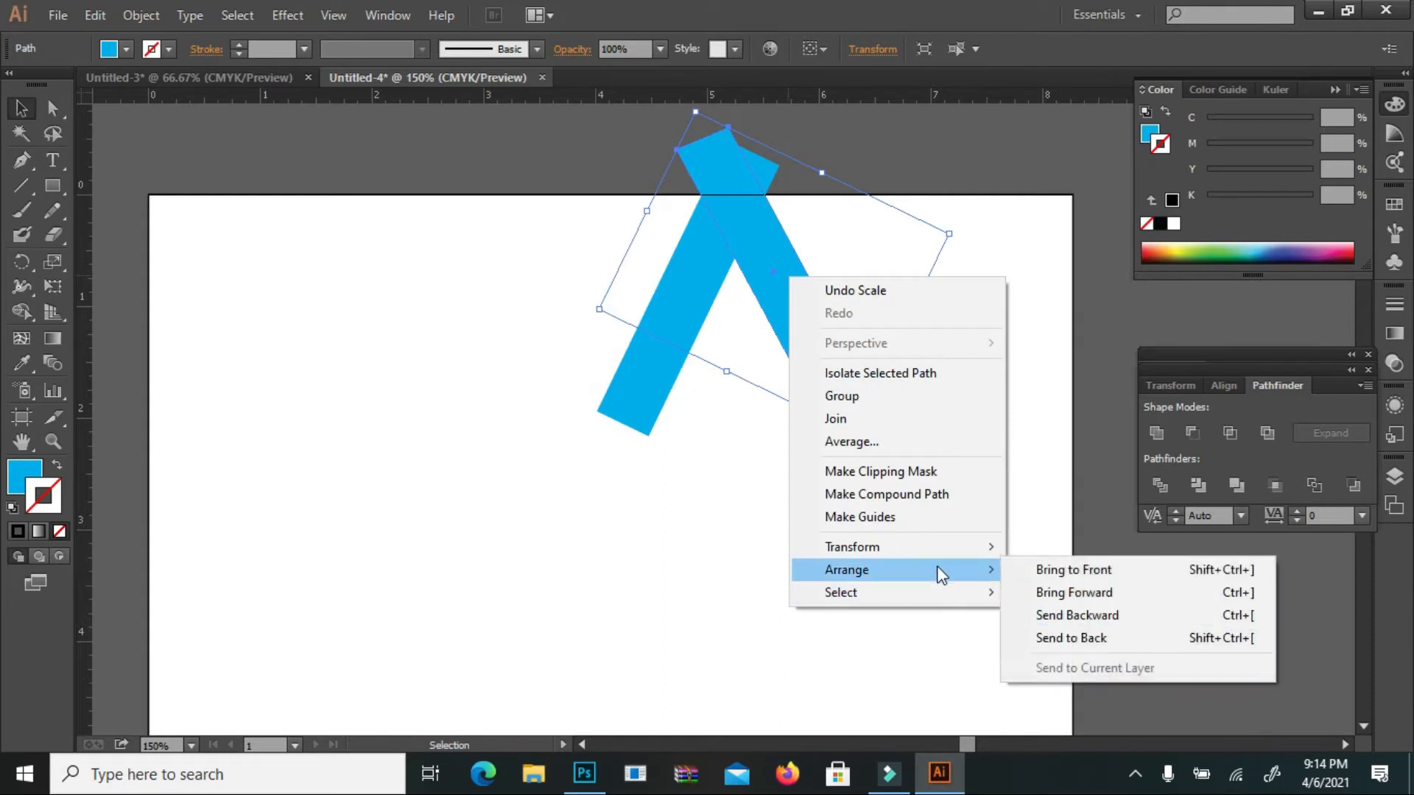
mouse_move(961, 548)
click(1067, 622)
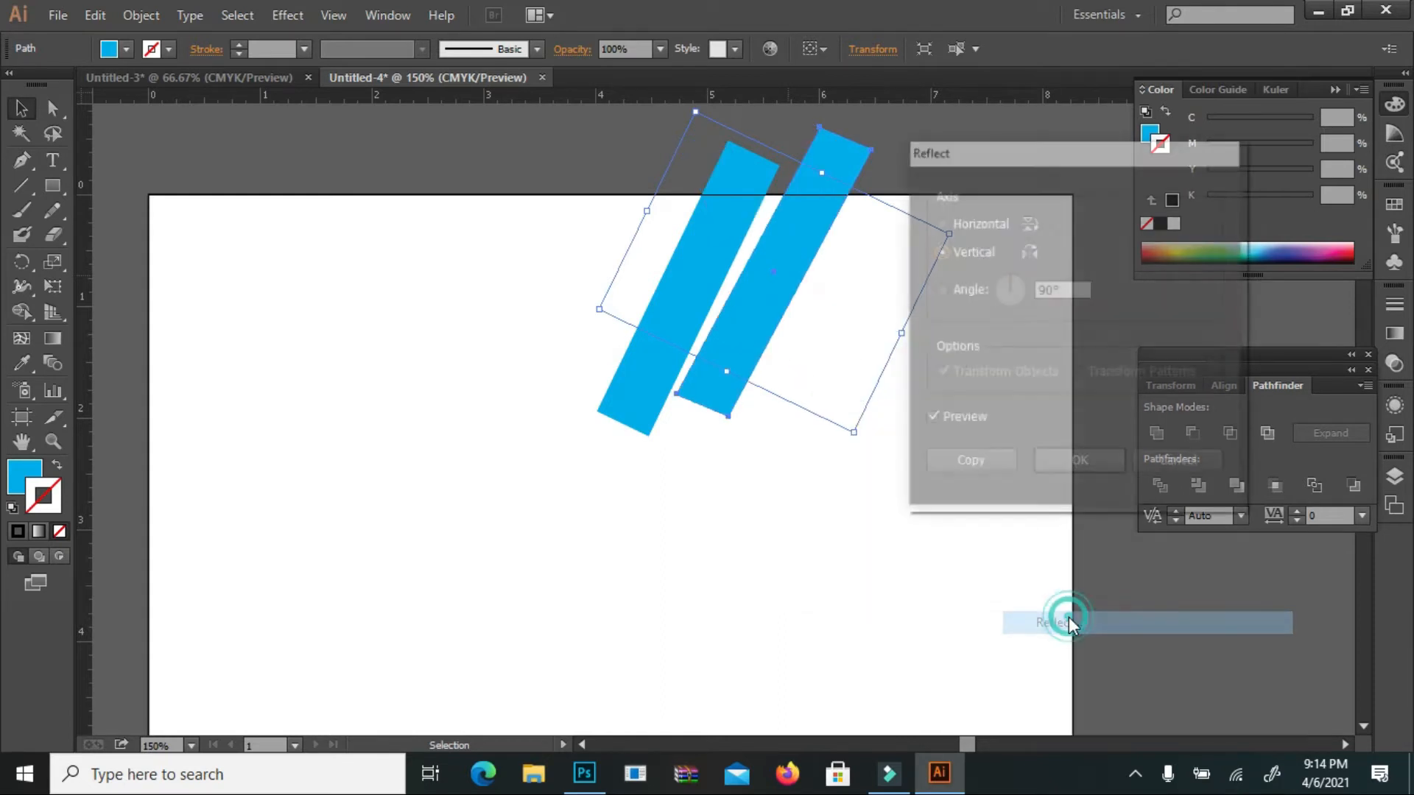
click(963, 471)
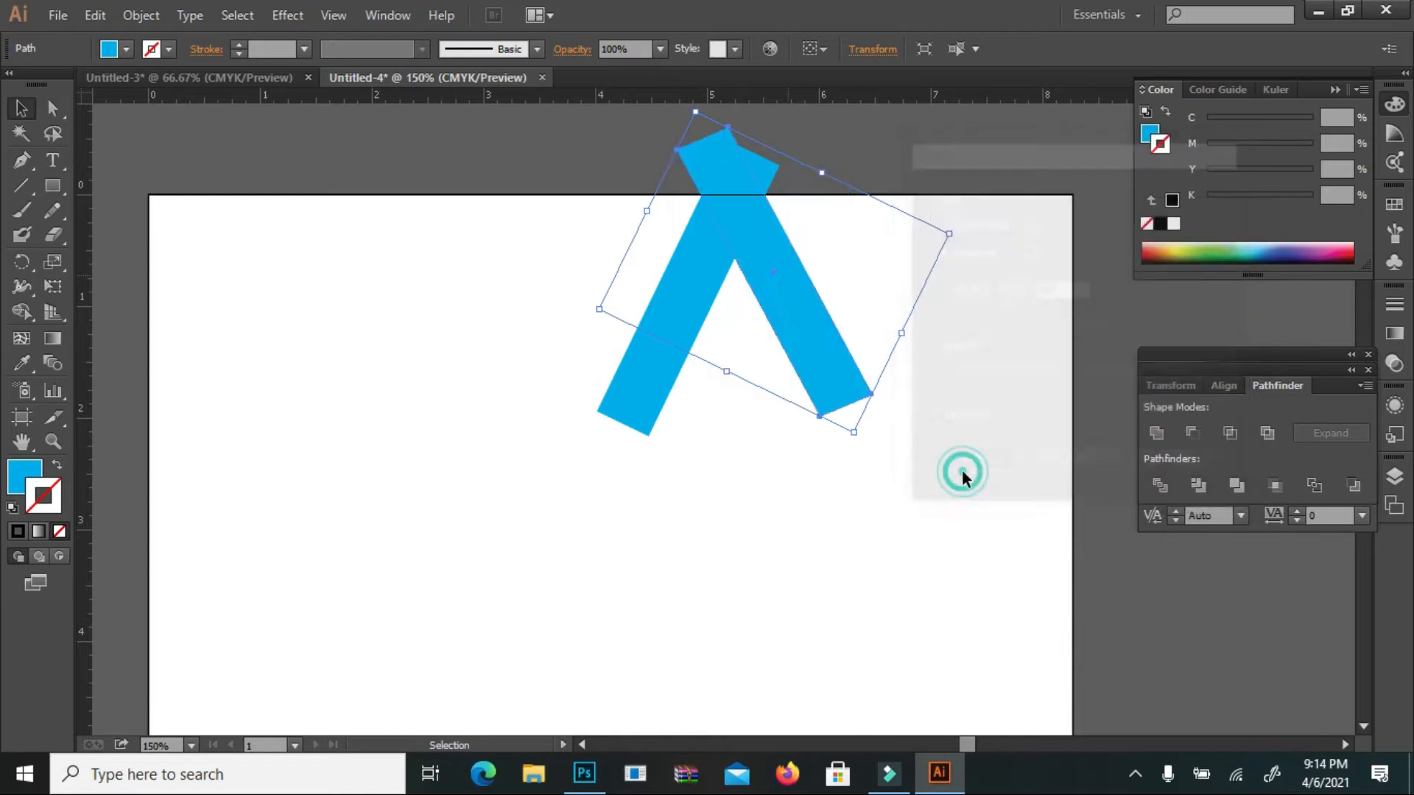
Nudge the new bar to the right until its lower end overlaps the middle bar's lower end in a V joint
key(Right)
key(Right)
key(Right)
key(Right)
key(Right)
key(Right)
key(Right)
key(Right)
key(Right)
key(Right)
key(Right)
key(Right)
key(Right)
key(Right)
key(Right)
key(Right)
key(Right)
key(Right)
key(Right)
key(Right)
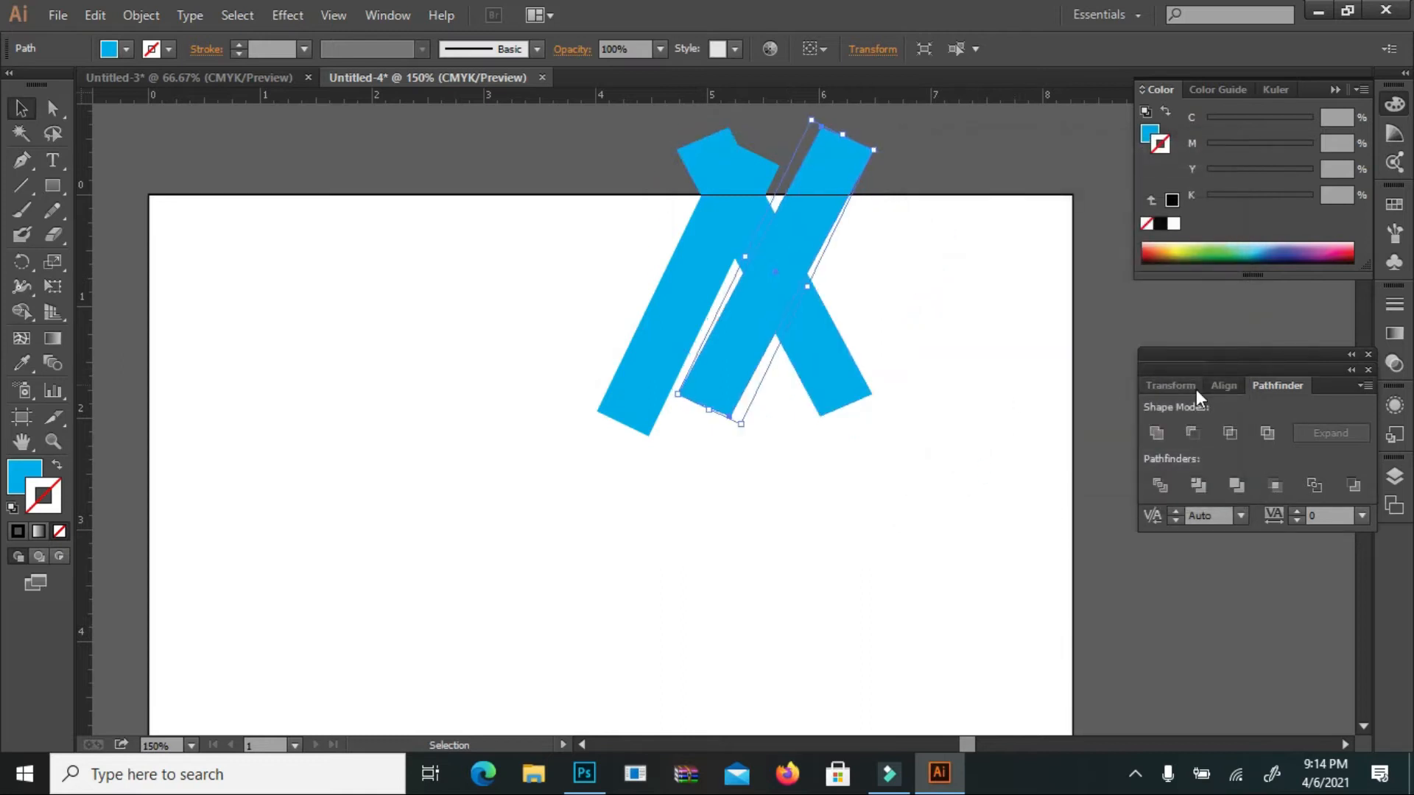
key(Right)
key(Right)
key(Right)
key(Right)
key(Right)
key(Right)
key(Right)
key(Right)
key(Right)
key(Right)
key(Right)
key(Right)
key(Right)
key(Right)
key(Right)
key(Right)
key(Right)
key(Right)
key(Right)
key(Right)
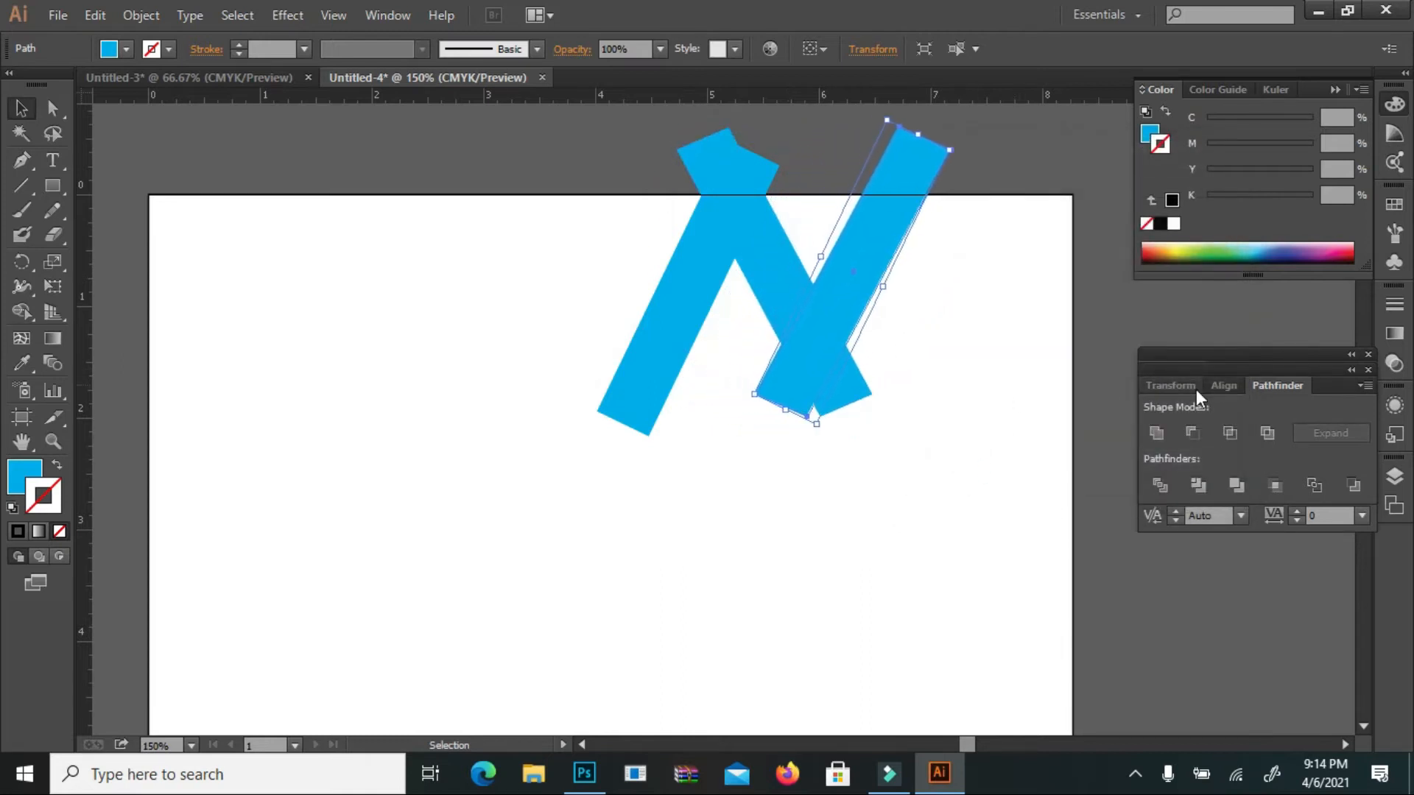
key(Left)
key(Left)
key(Left)
key(Left)
key(Left)
key(Left)
key(Left)
key(Left)
key(Left)
key(Left)
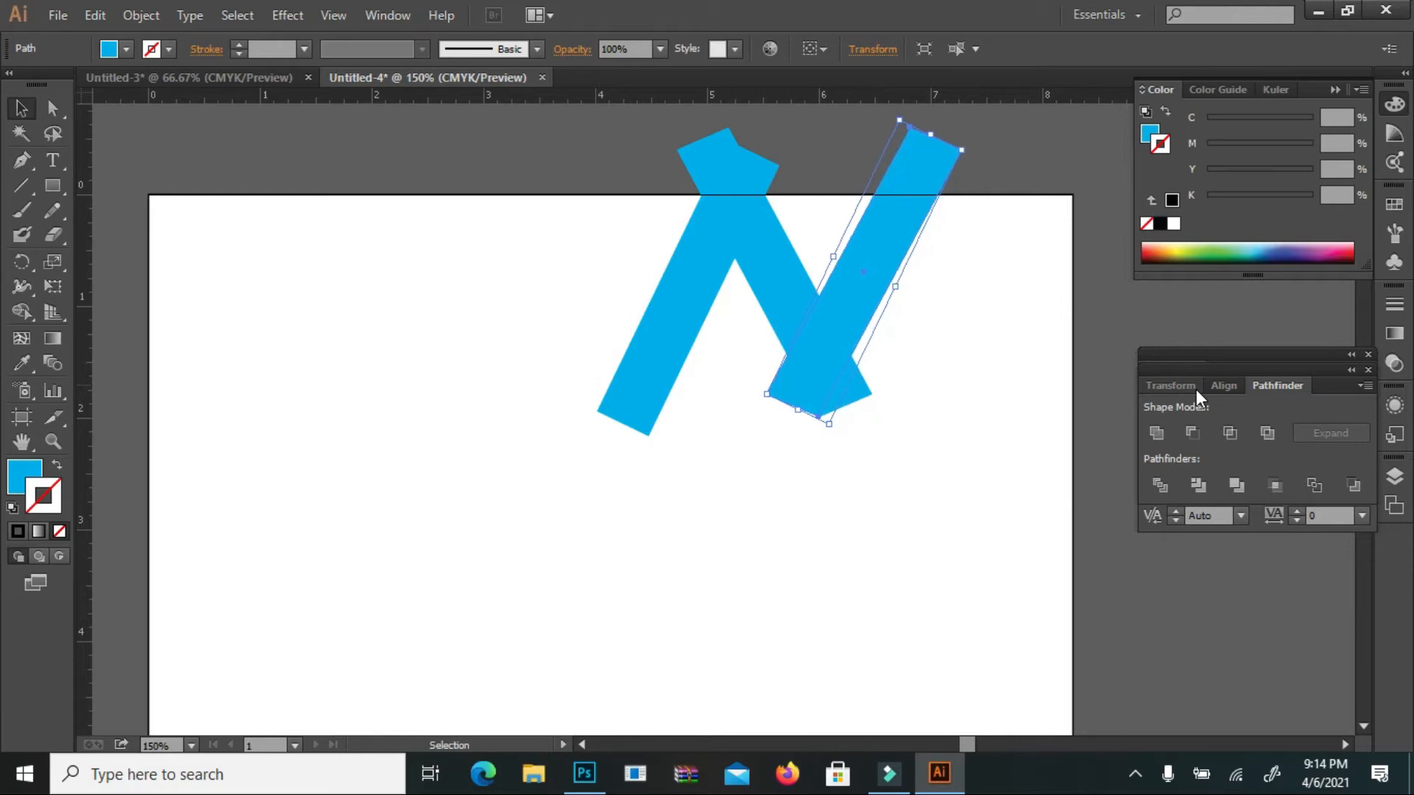
key(Right)
key(Right)
key(Right)
key(Right)
key(Right)
key(Right)
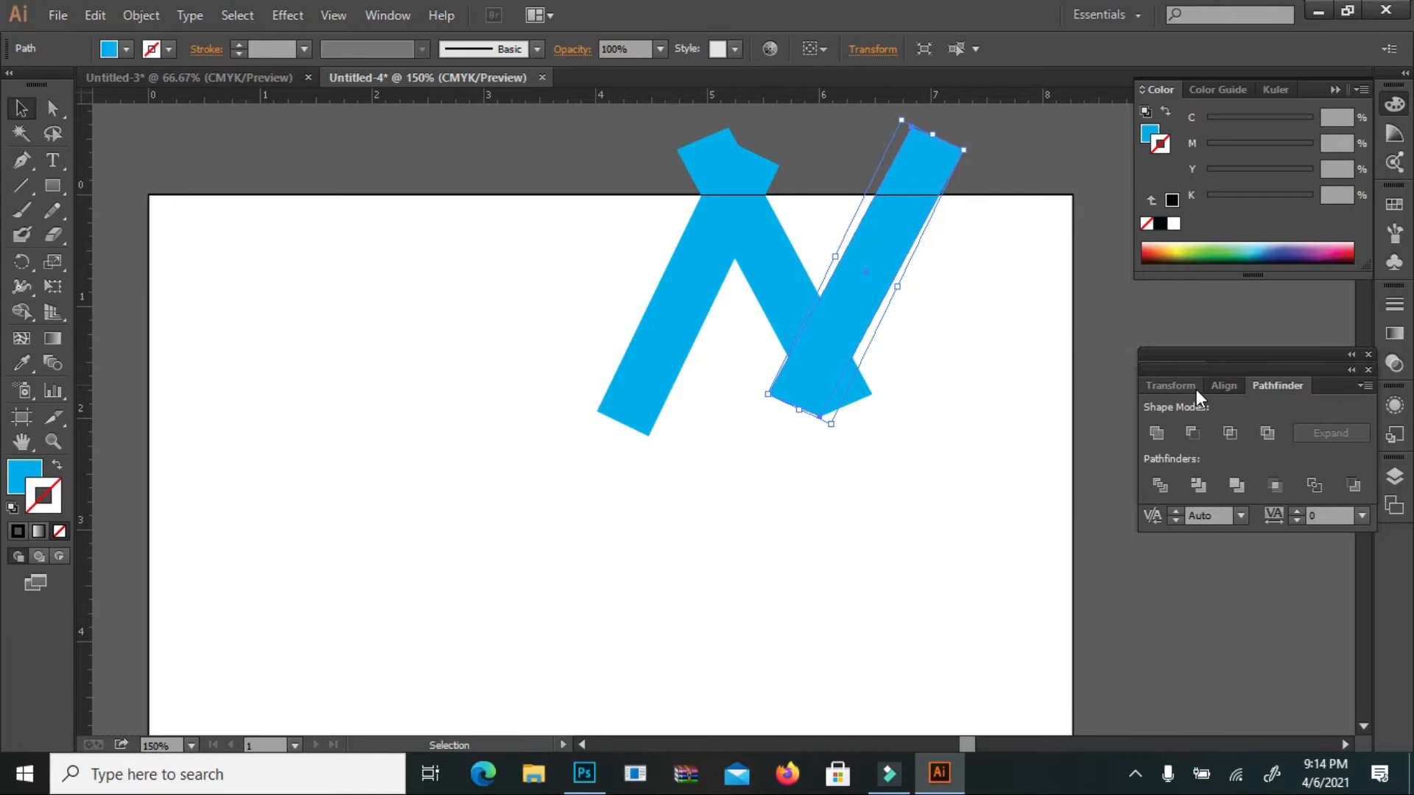
click(1035, 396)
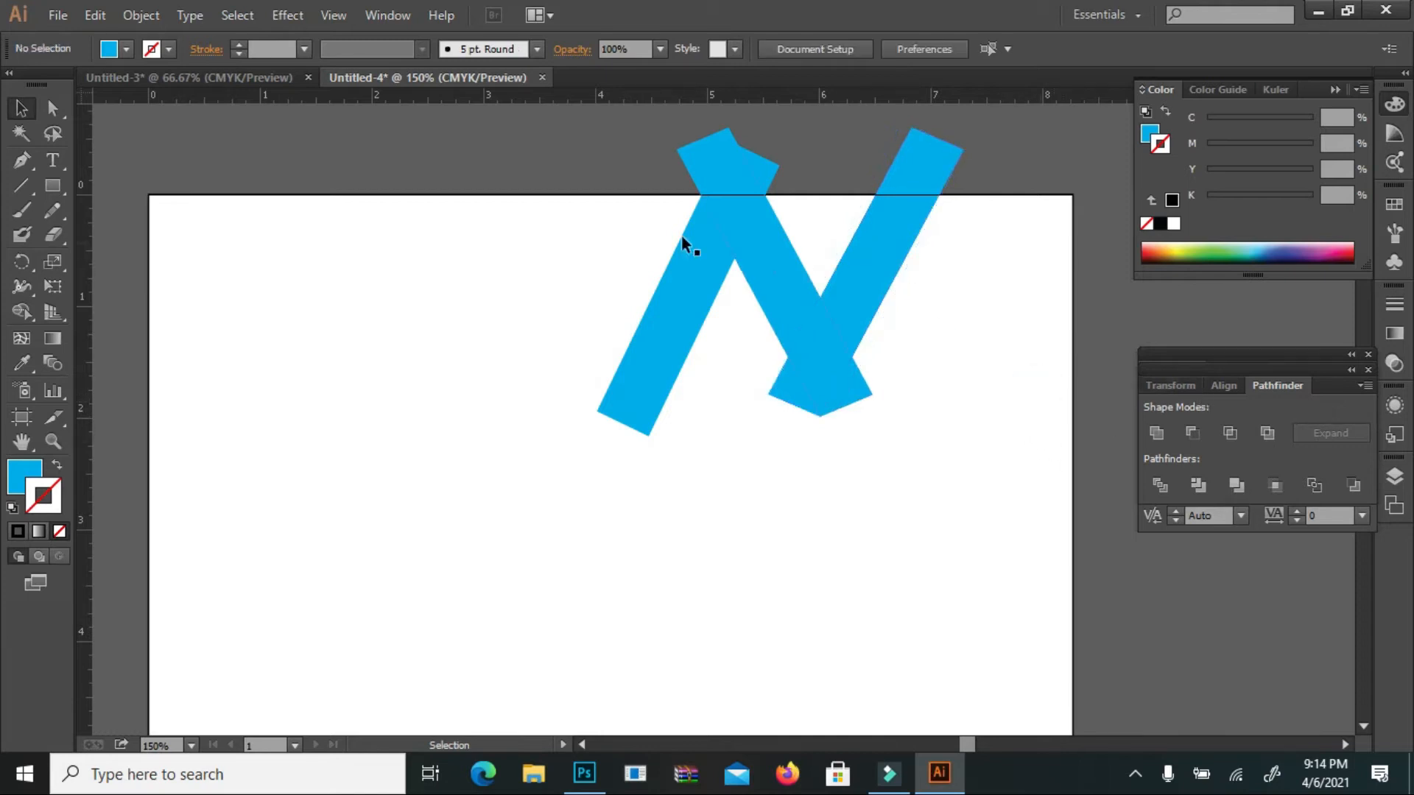
Move all three cyan bars together to the artboard's top-right corner, keeping their upper ends above its top edge
drag(567, 134, 982, 413)
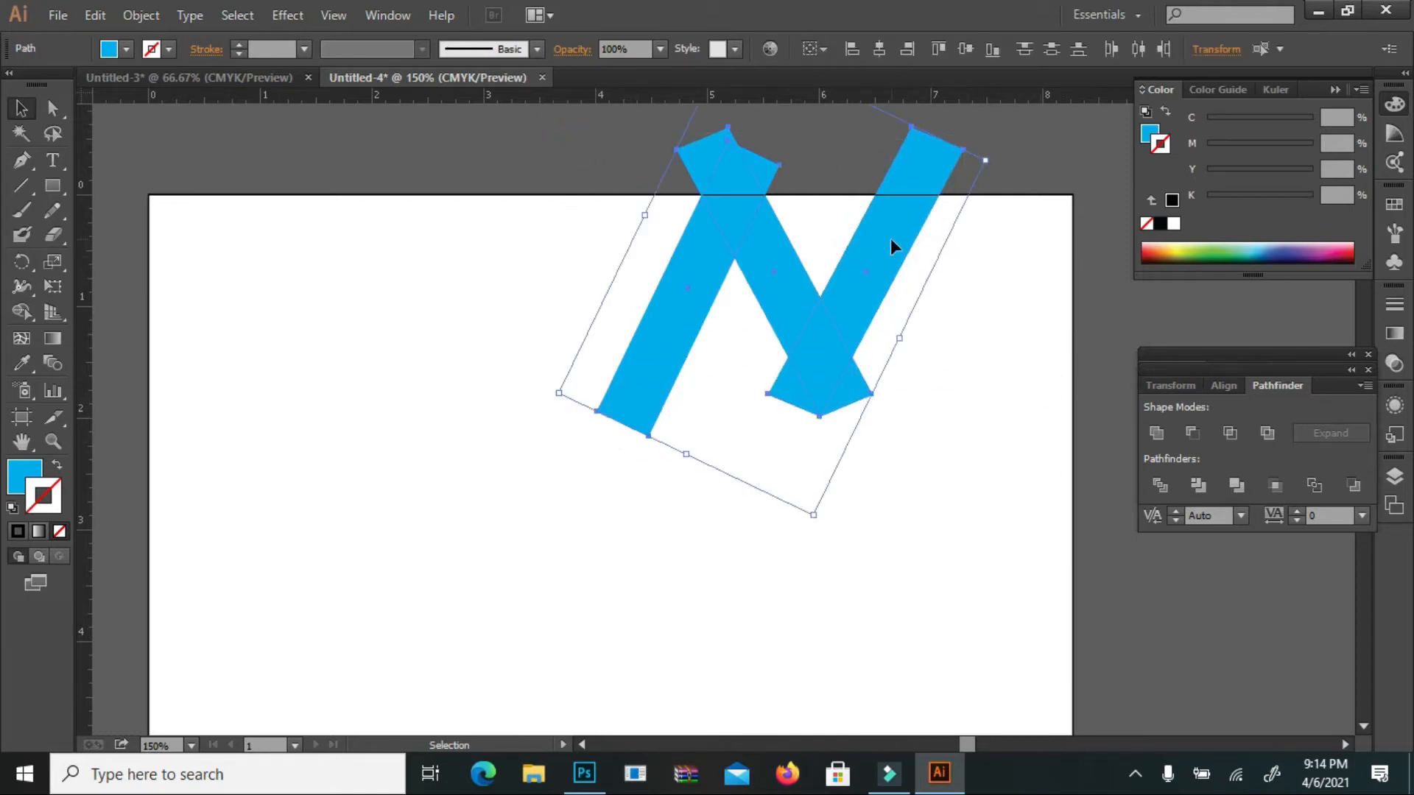
drag(892, 239, 1007, 259)
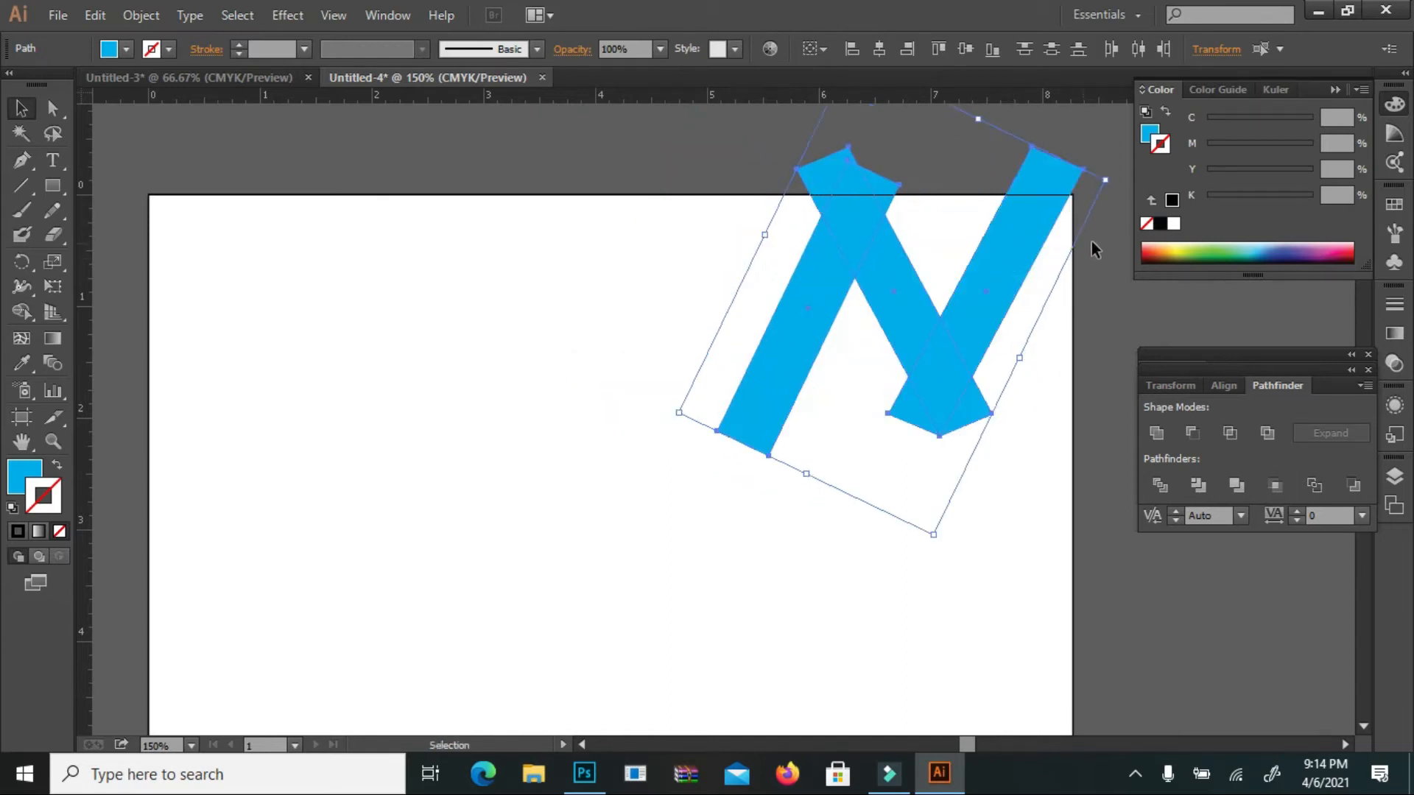
click(1098, 286)
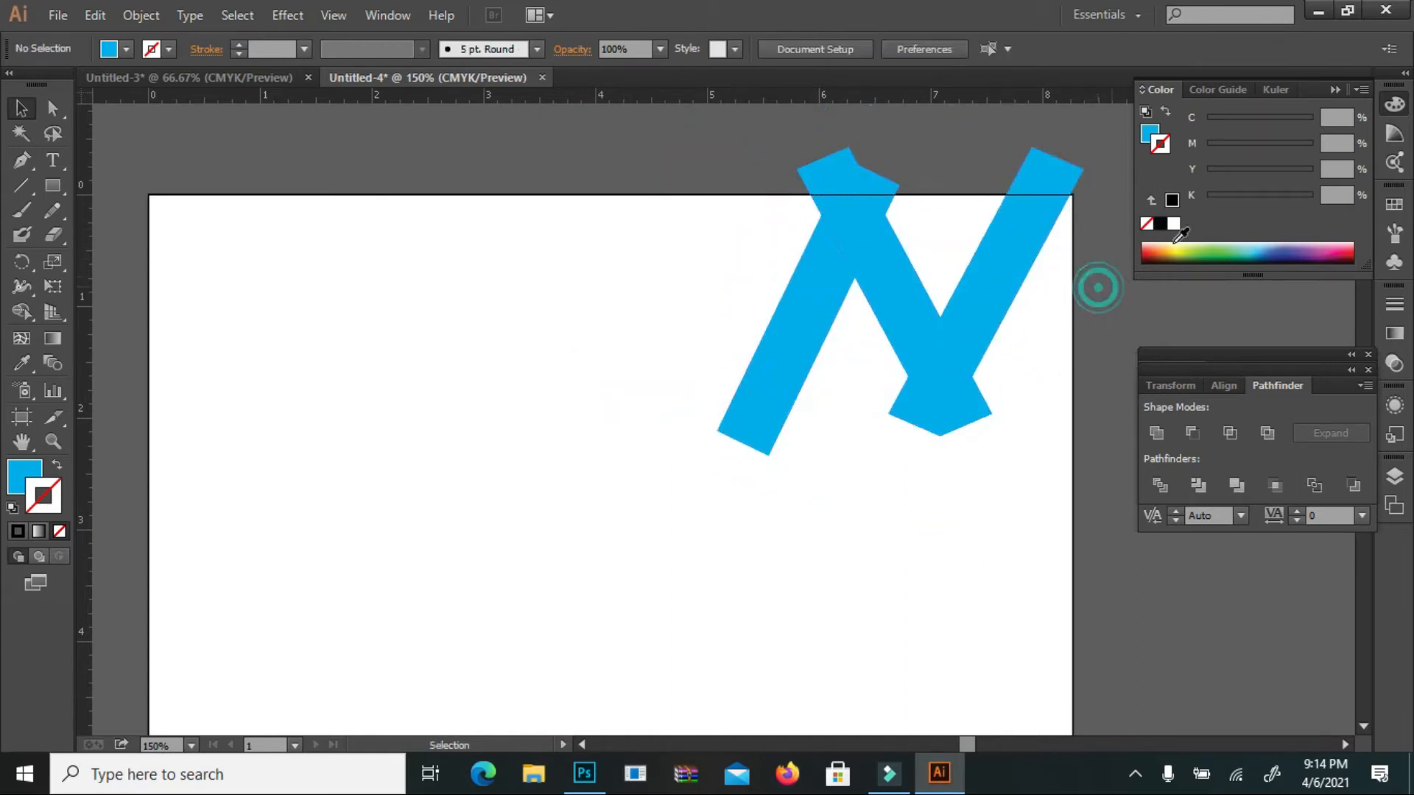
Draw a rectangle about 3.93 in by 0.83 in over the bars' upper ends, with its lower side on the artboard's top edge
scroll(1067, 250, up, 2)
click(22, 442)
click(16, 471)
drag(545, 339, 382, 340)
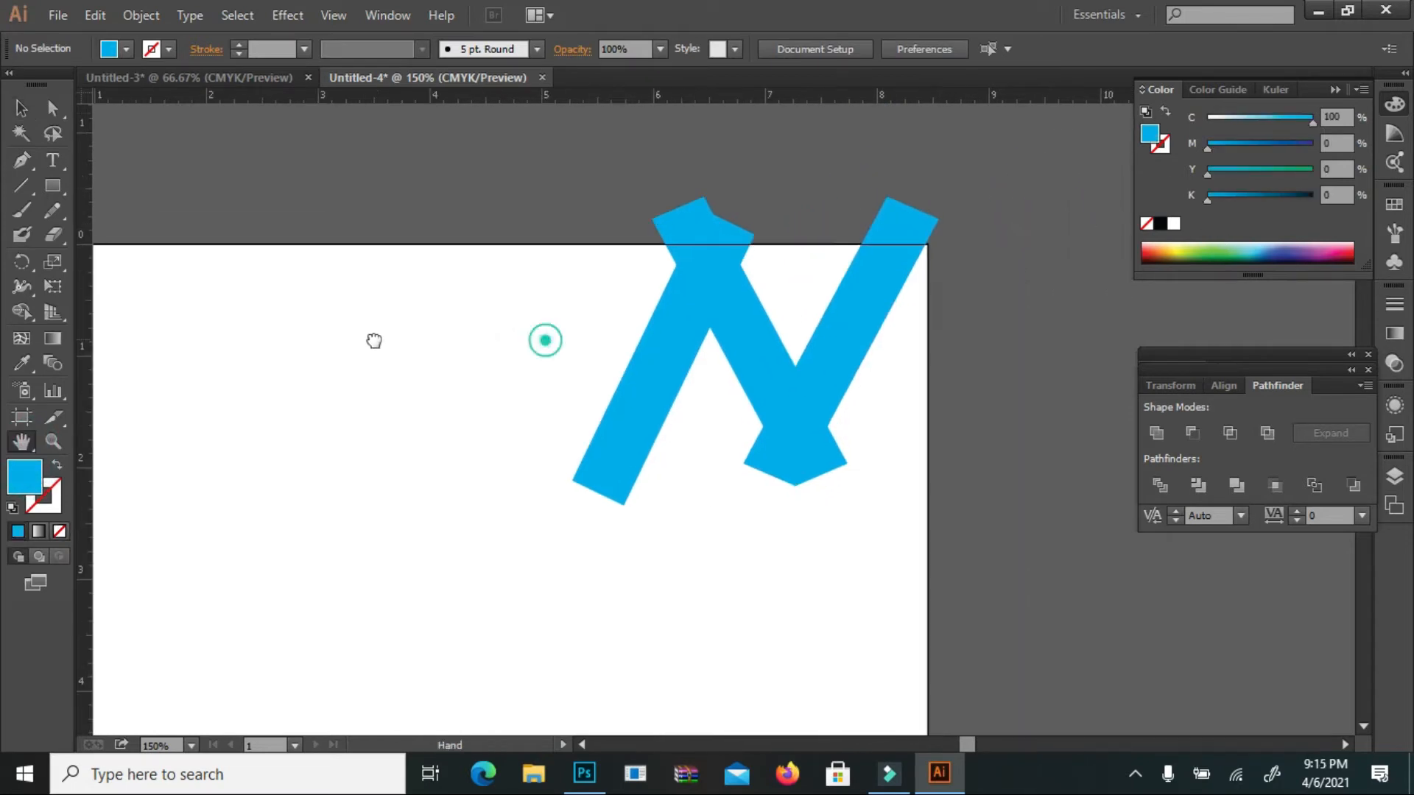
click(55, 188)
mouse_move(539, 157)
mouse_down()
mouse_move(921, 263)
mouse_move(971, 243)
mouse_up()
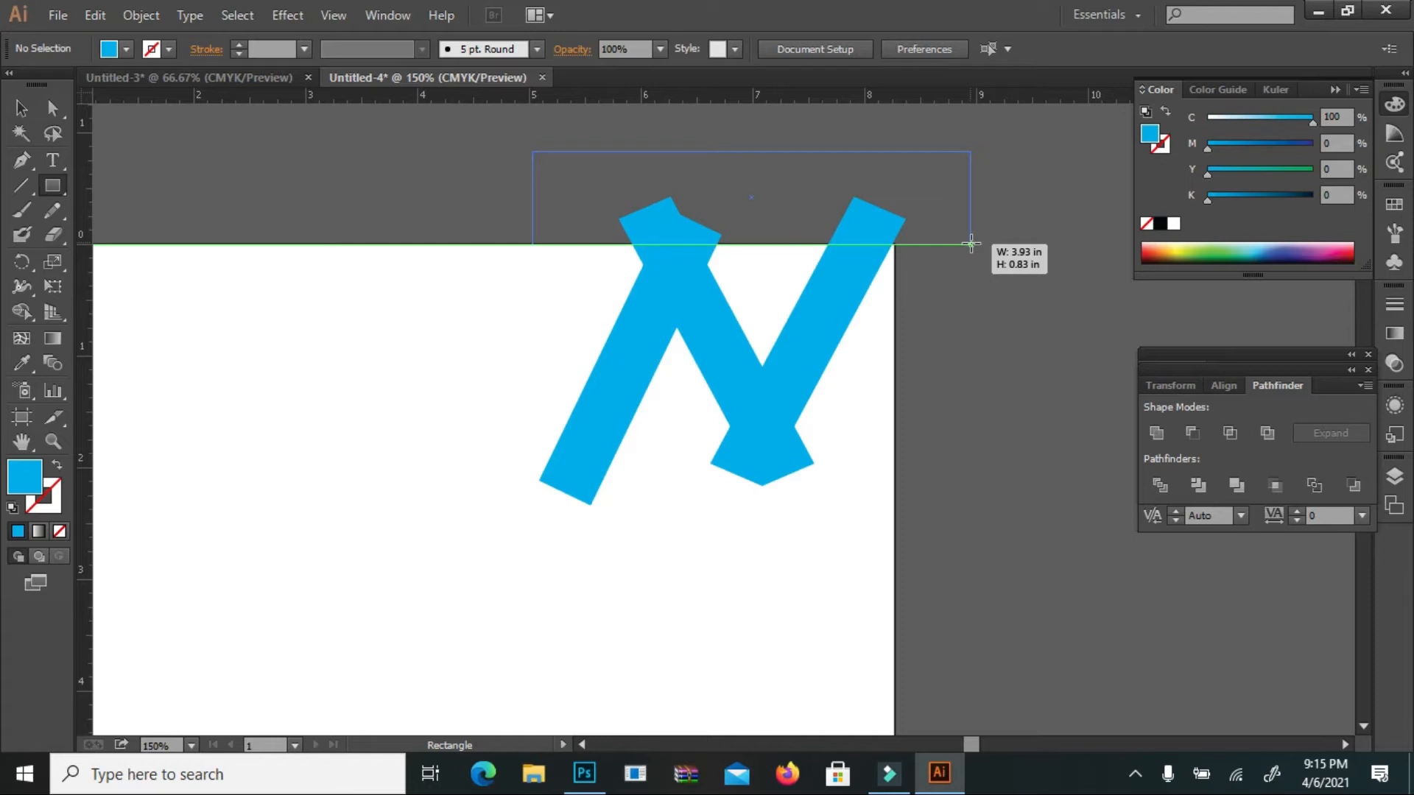
drag(970, 243, 970, 243)
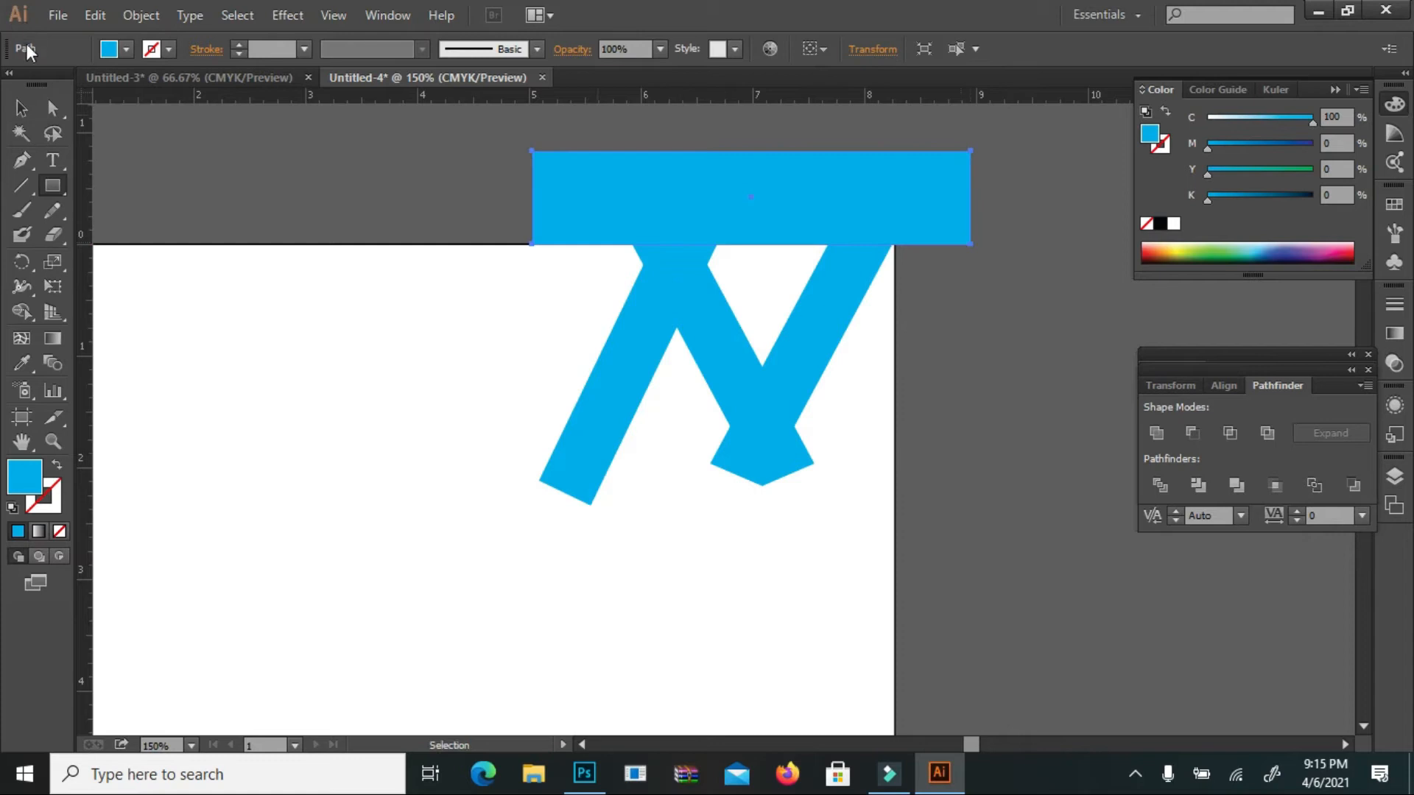
Split the rectangle and the three bars where they overlap with Pathfinder Divide, and ungroup the resulting pieces
click(20, 107)
click(457, 175)
drag(451, 164, 932, 465)
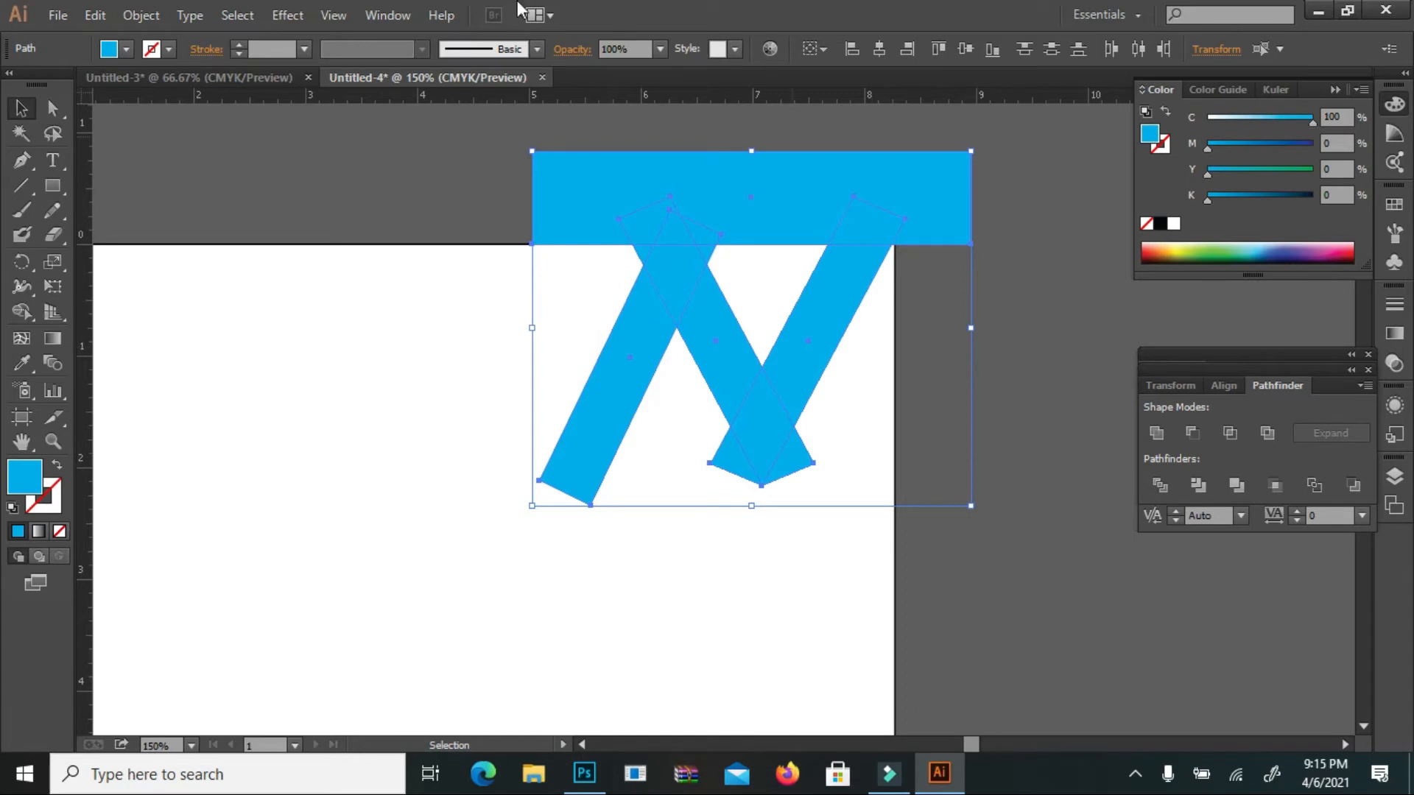
click(378, 15)
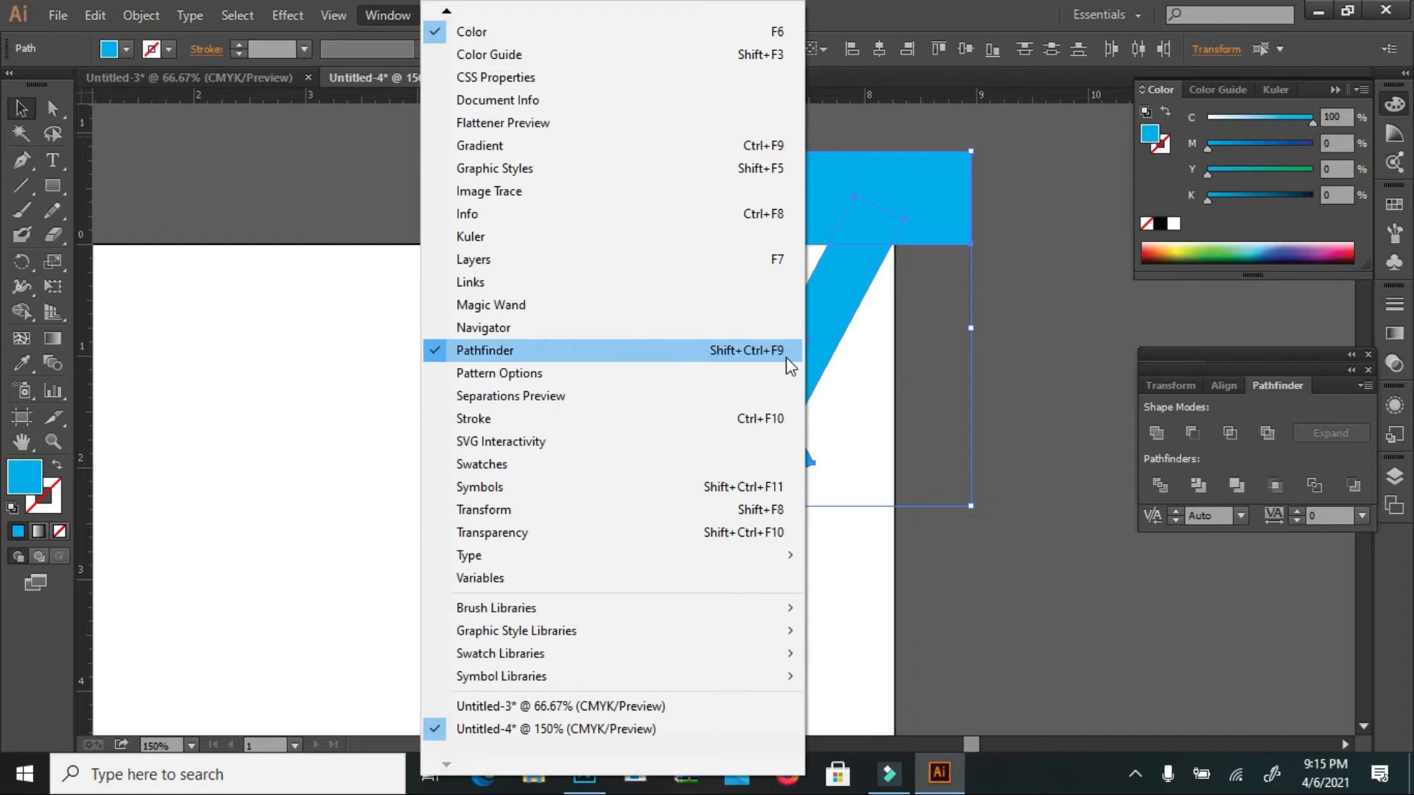
click(1295, 386)
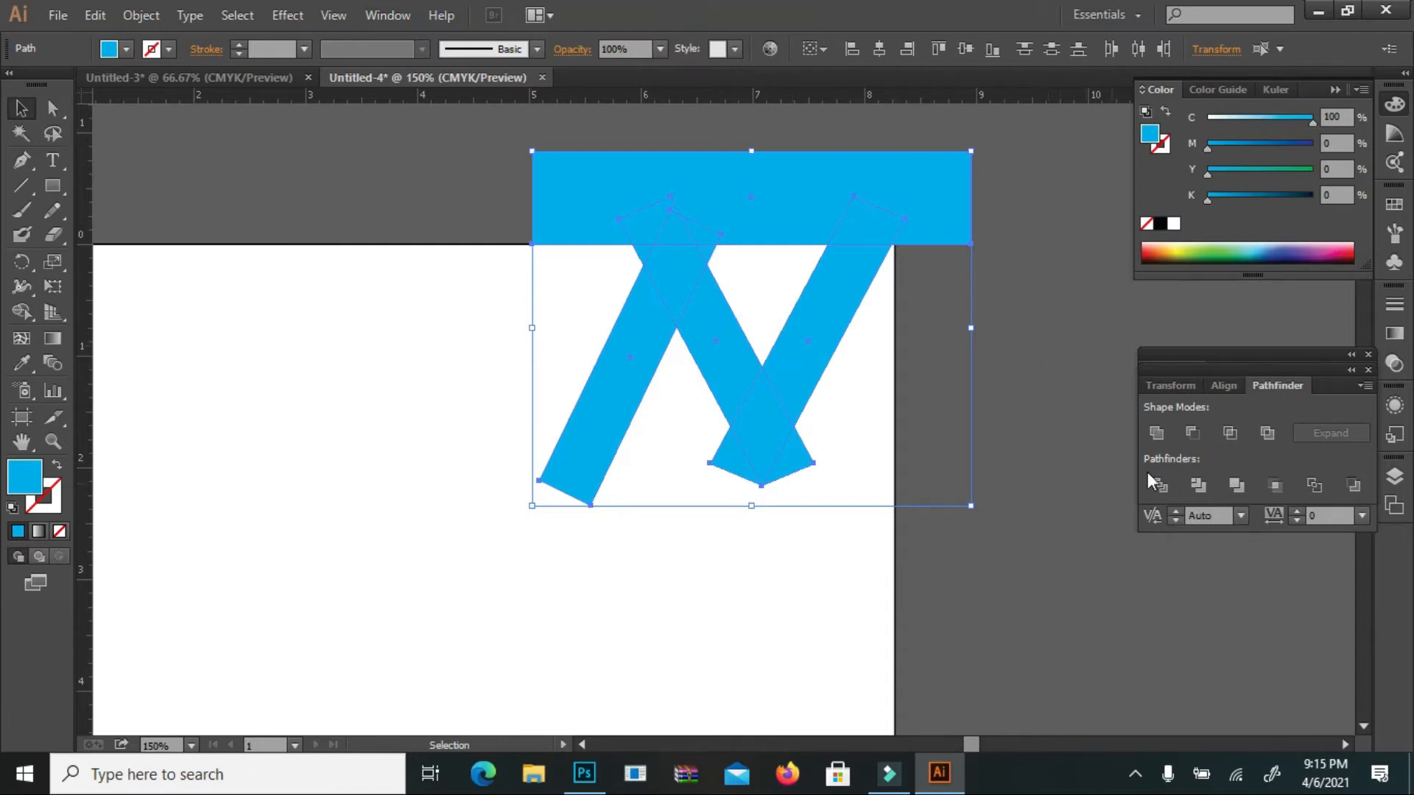
click(1169, 489)
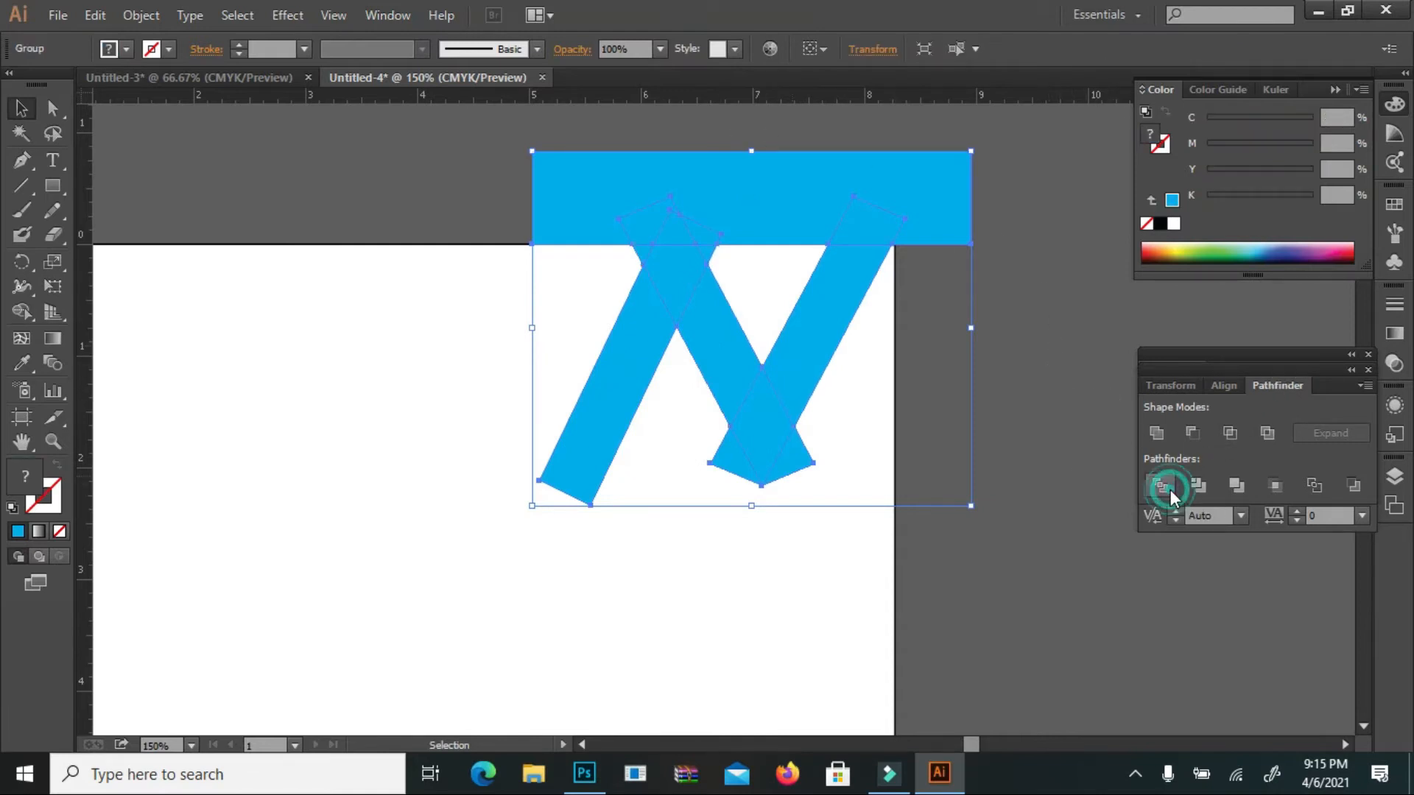
right_click(744, 212)
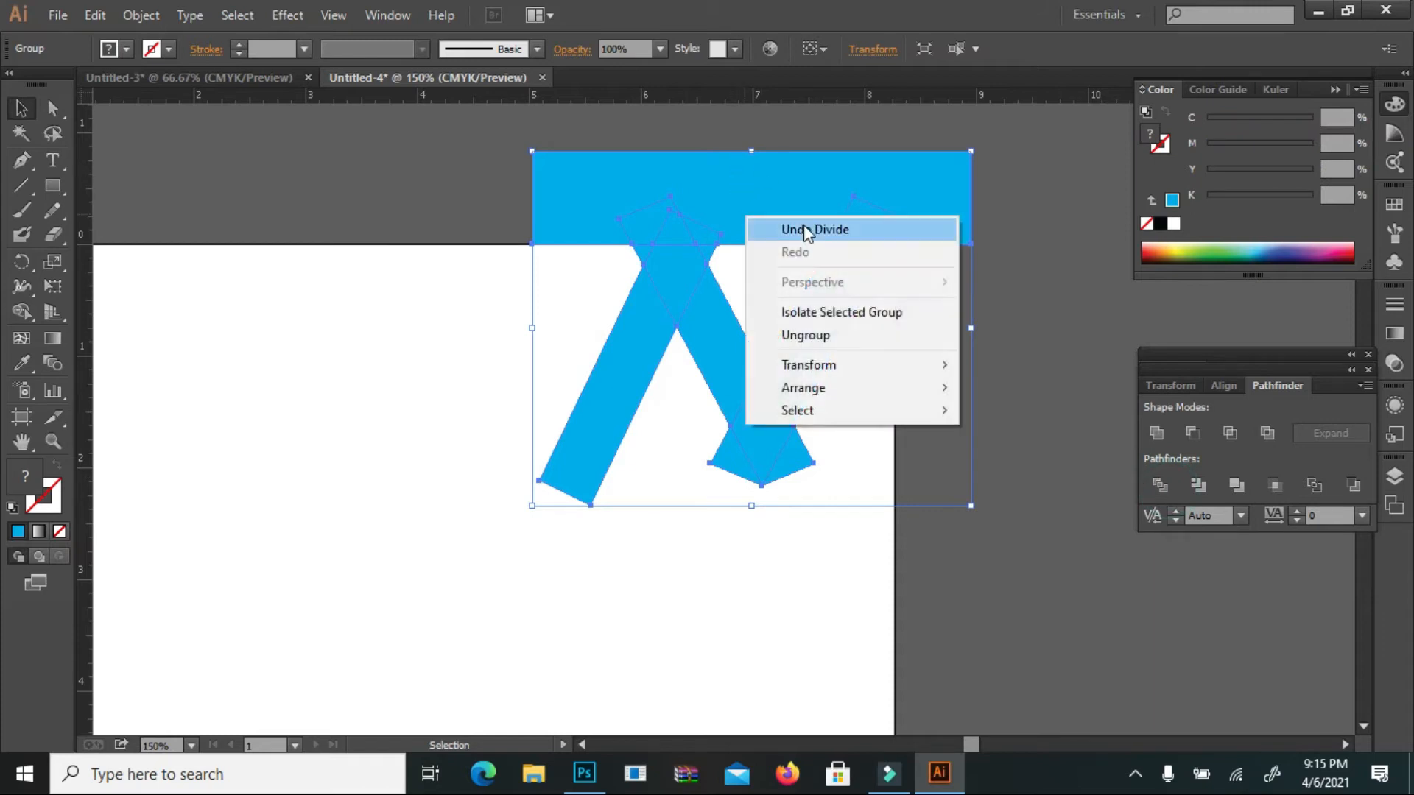
click(805, 336)
click(1058, 265)
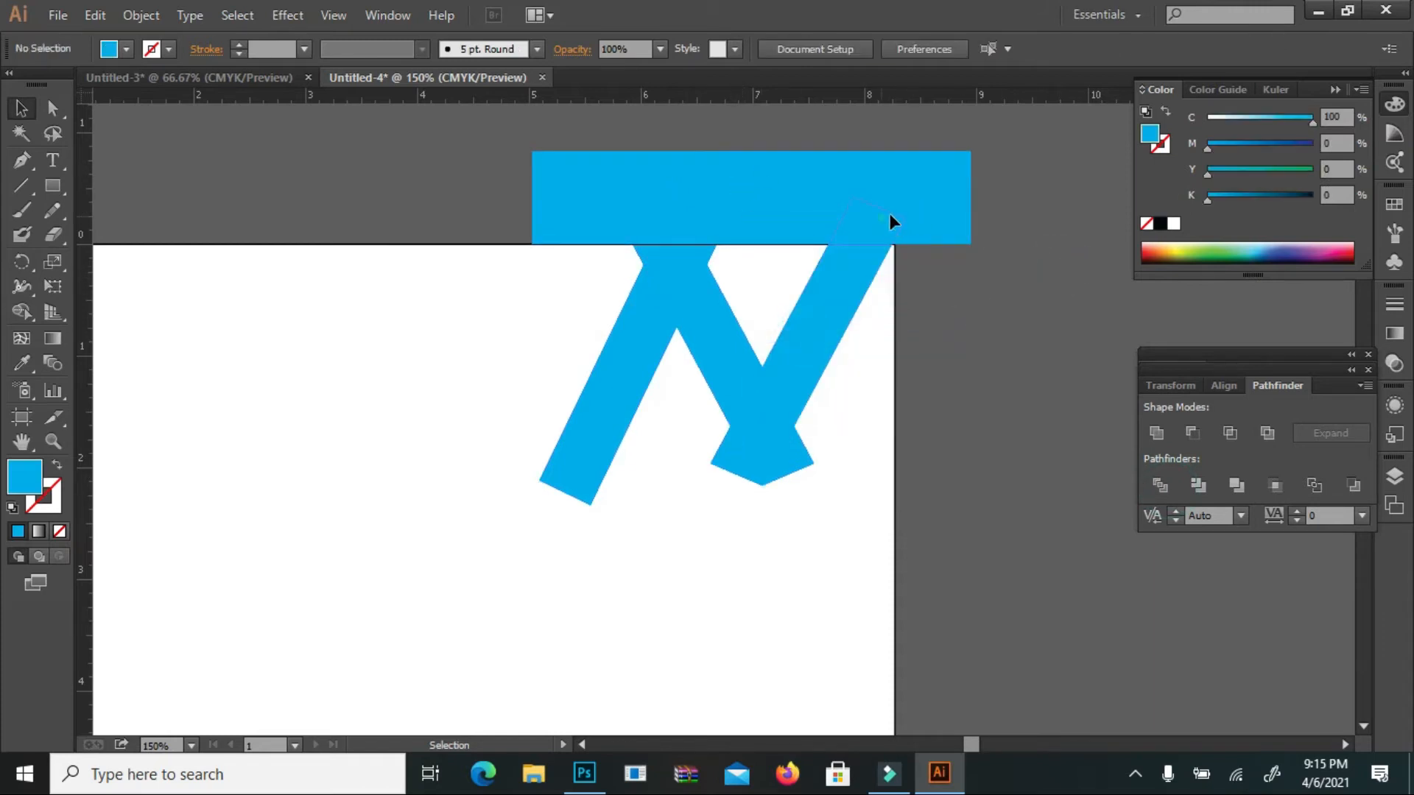
Delete the rectangle and every bar piece that lies above the artboard's top edge
drag(889, 213, 964, 178)
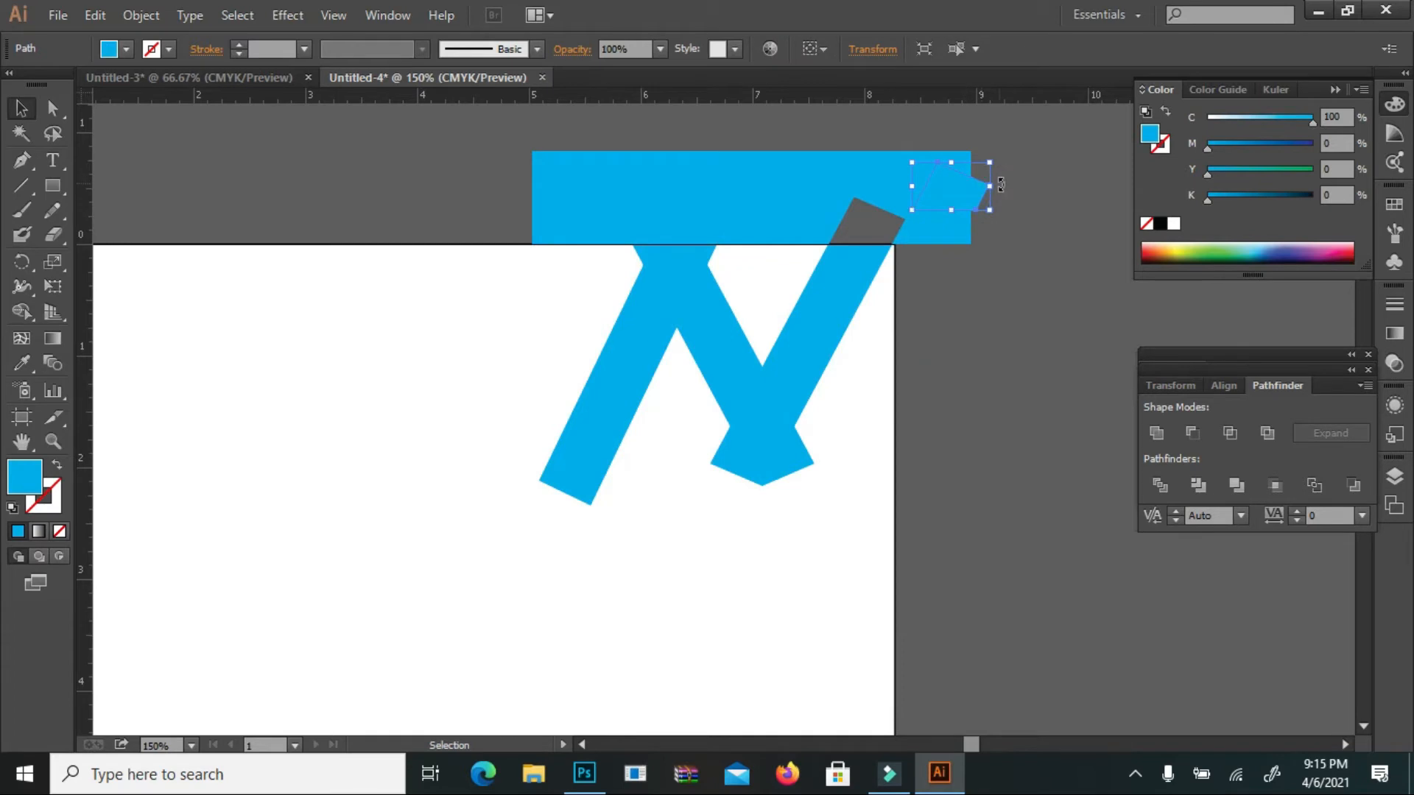
key(Delete)
drag(634, 156, 828, 109)
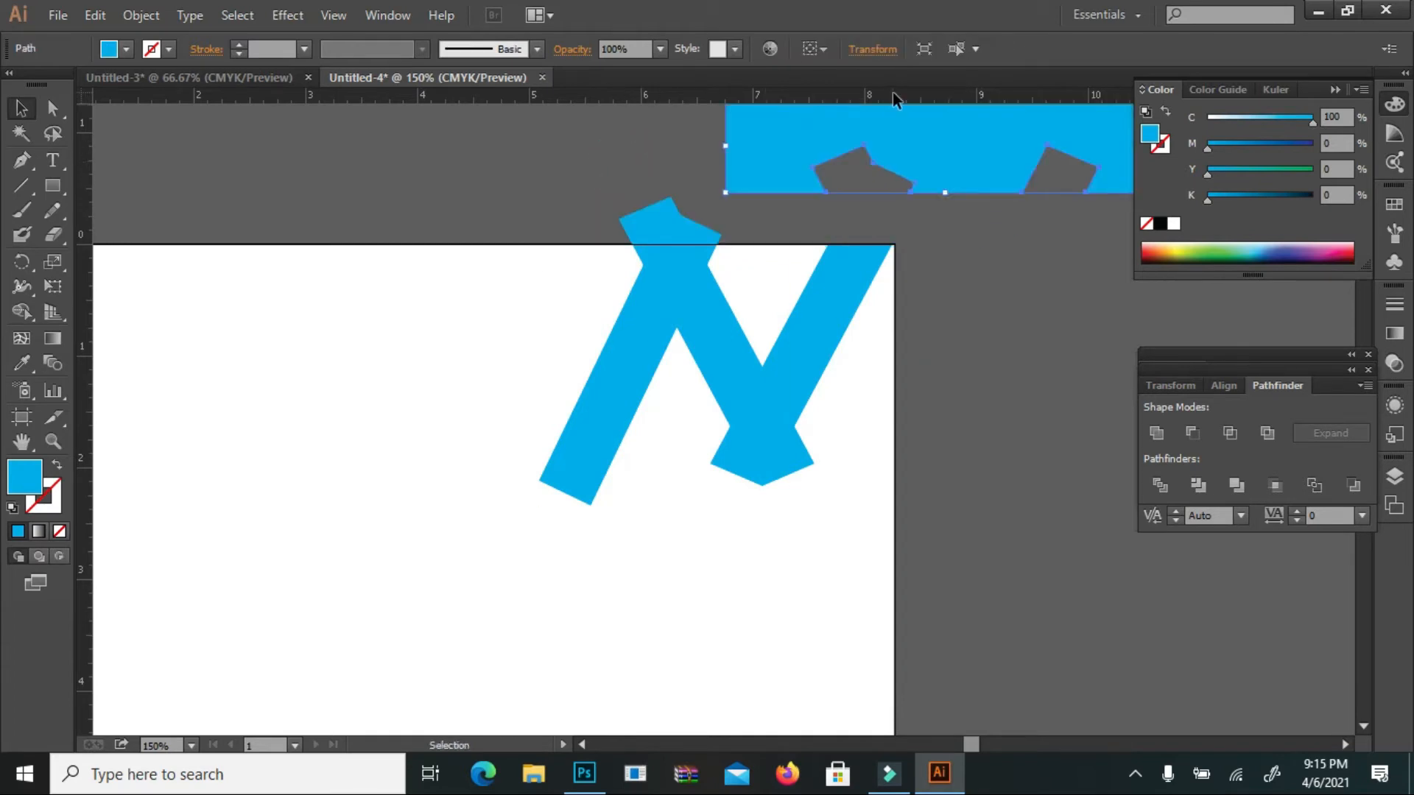
key(Delete)
drag(588, 172, 725, 239)
key(Delete)
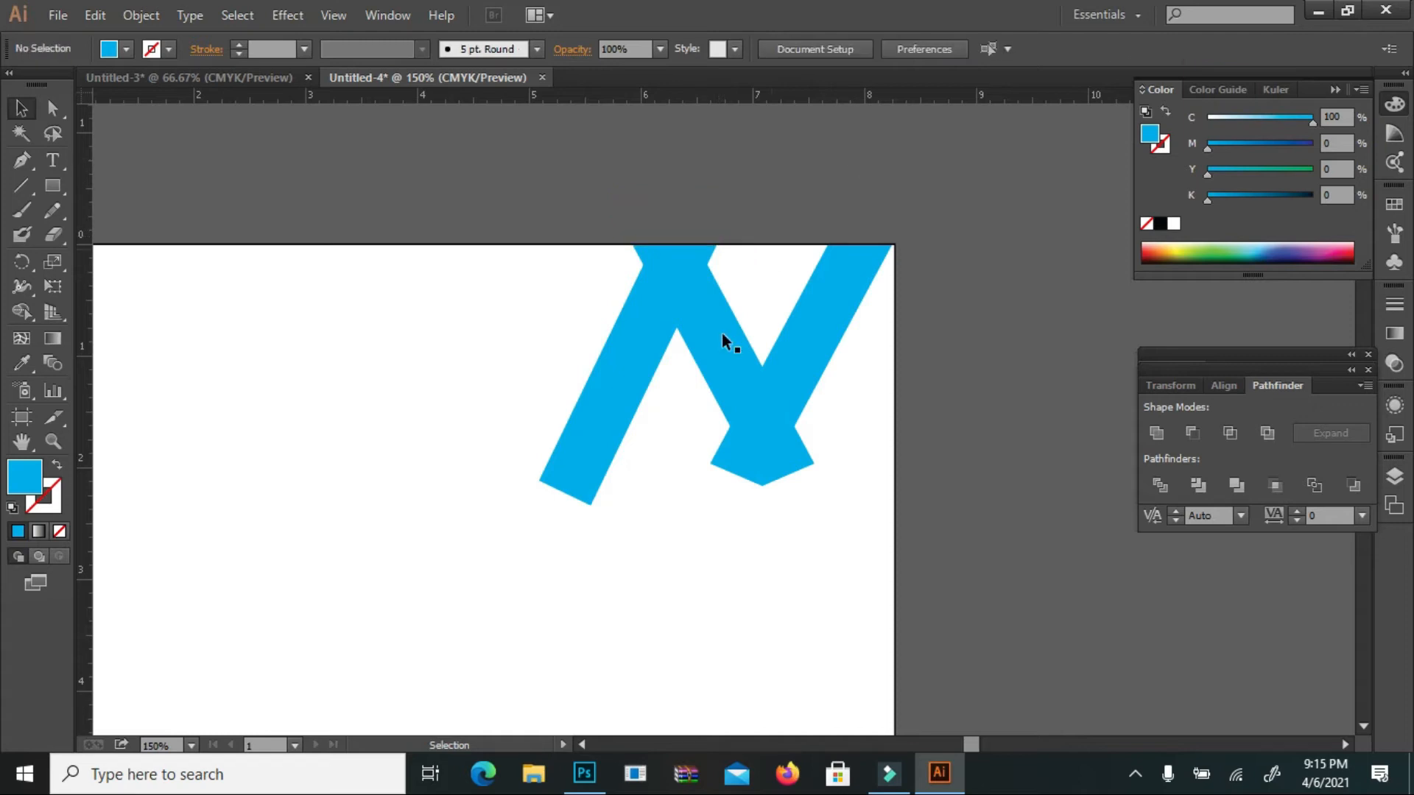
Delete the protruding corner pieces on both sides of the zigzag's lower joint and upper joint
click(740, 470)
key(Delete)
click(810, 453)
key(Delete)
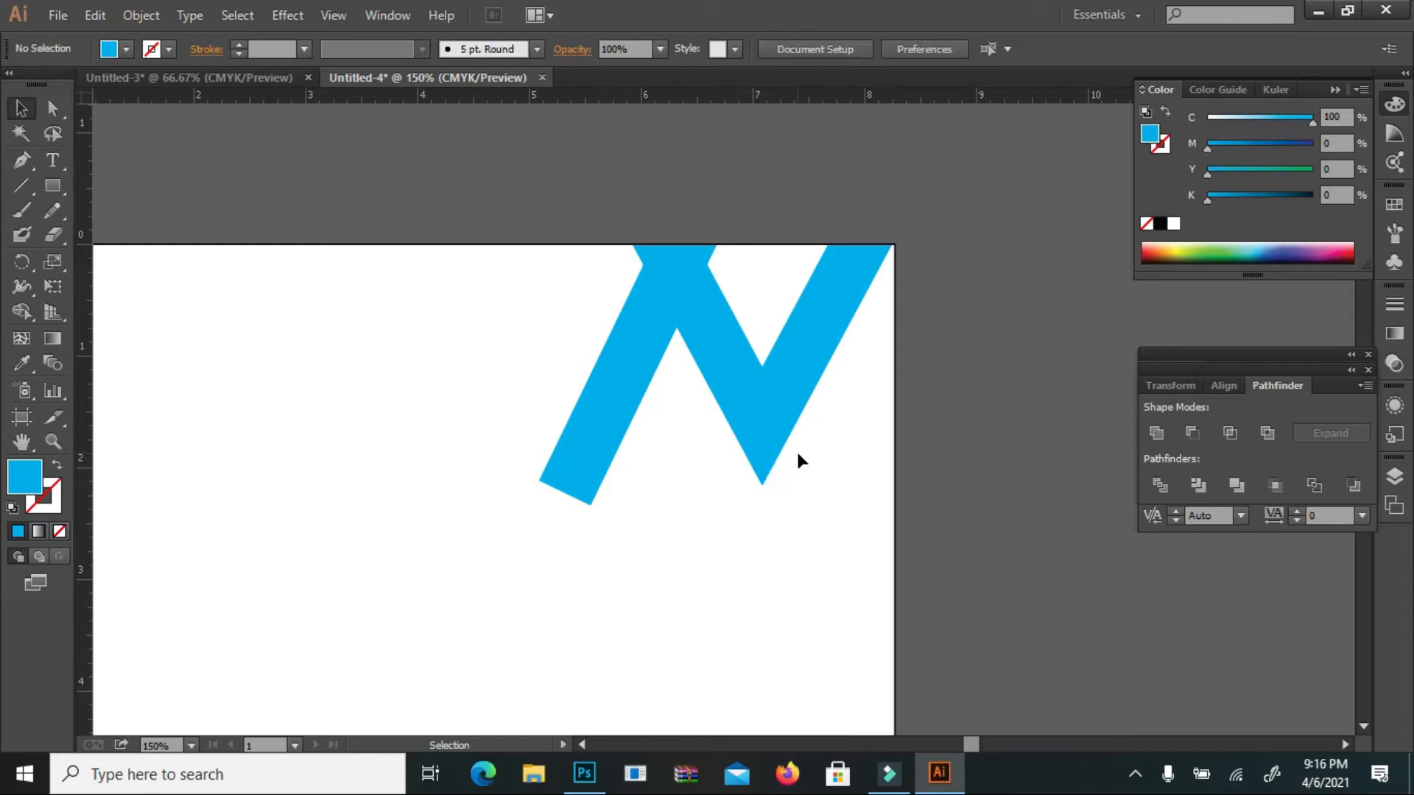
click(714, 249)
key(Delete)
click(641, 254)
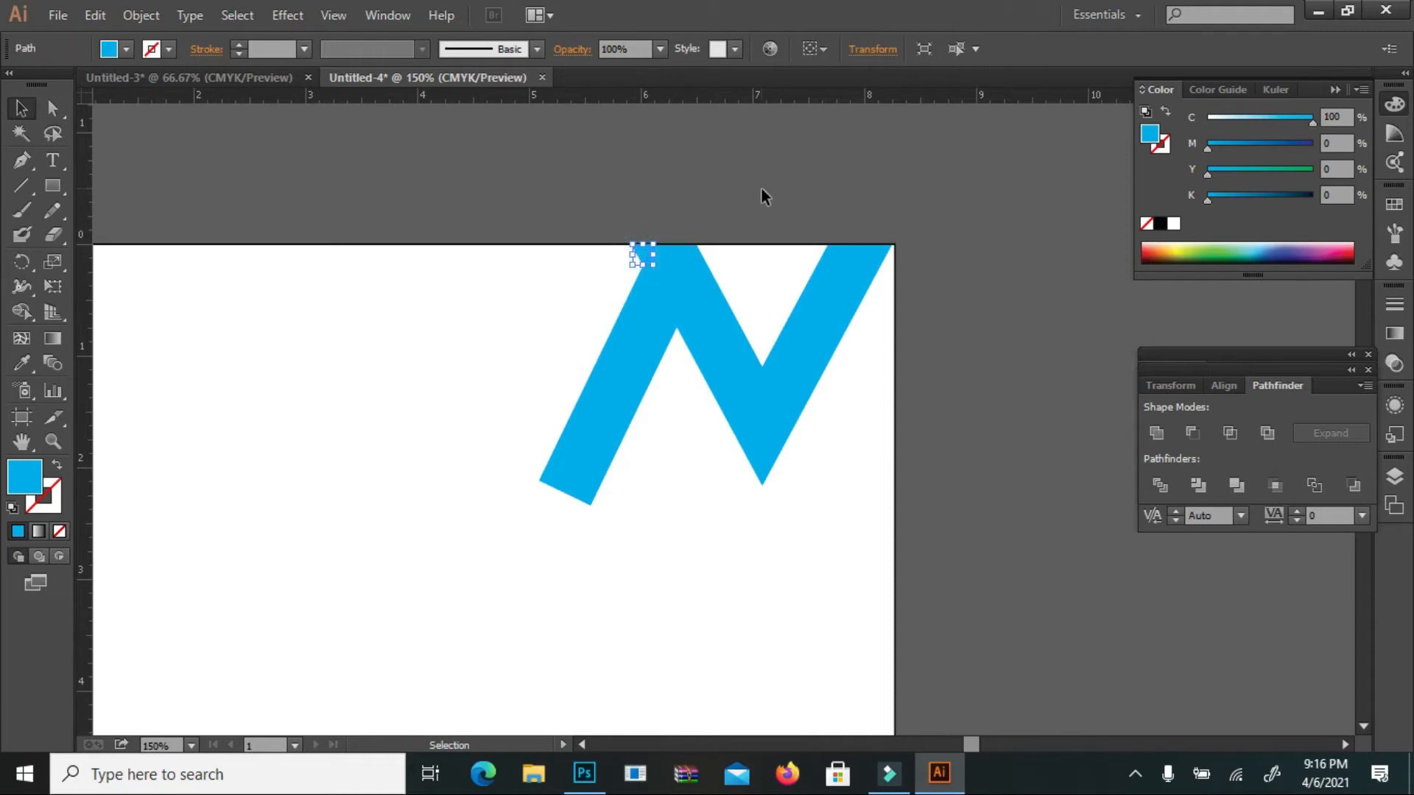
key(Delete)
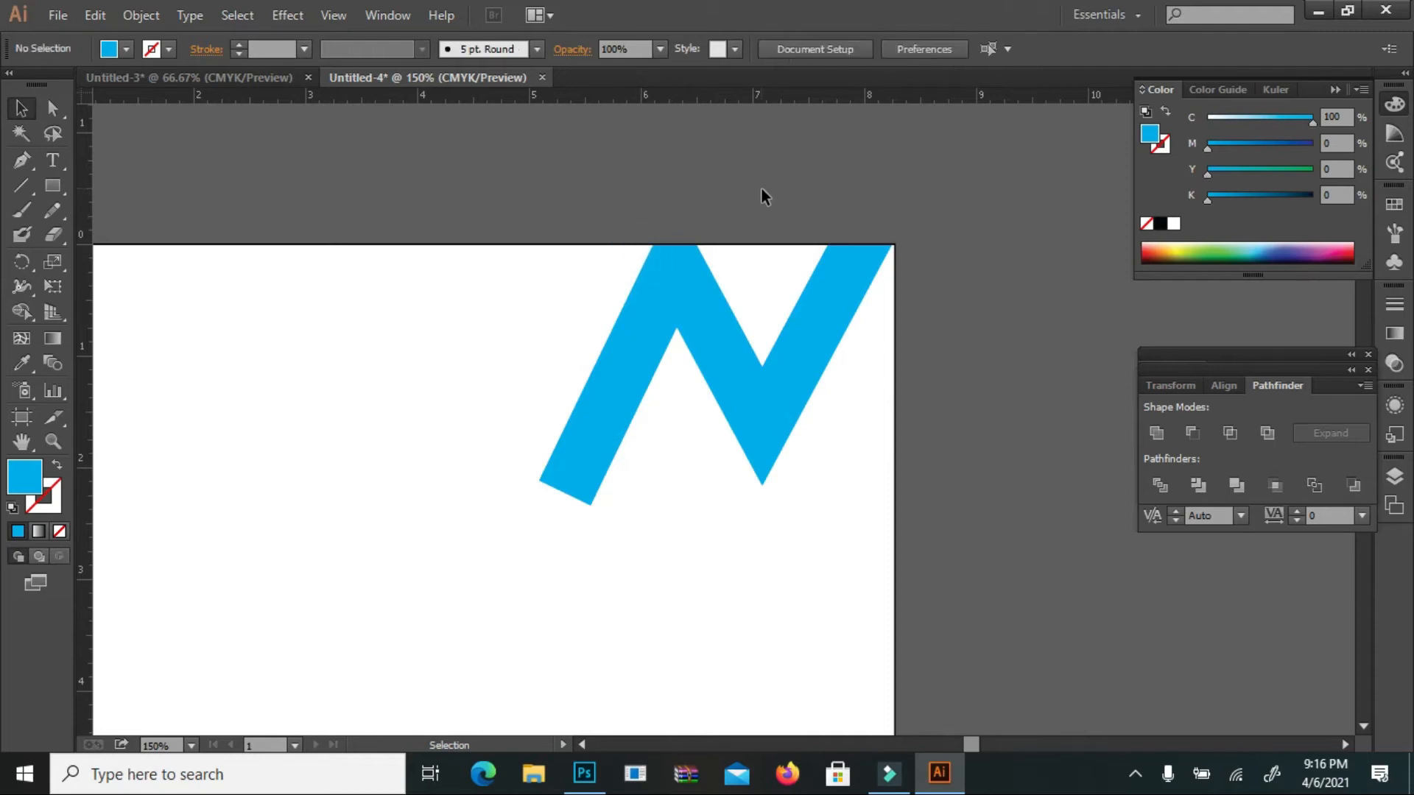
Draw a thin vertical rectangle just left of the zigzag's left leg and fill it with black
click(594, 497)
click(390, 343)
scroll(566, 464, down, 2)
click(546, 492)
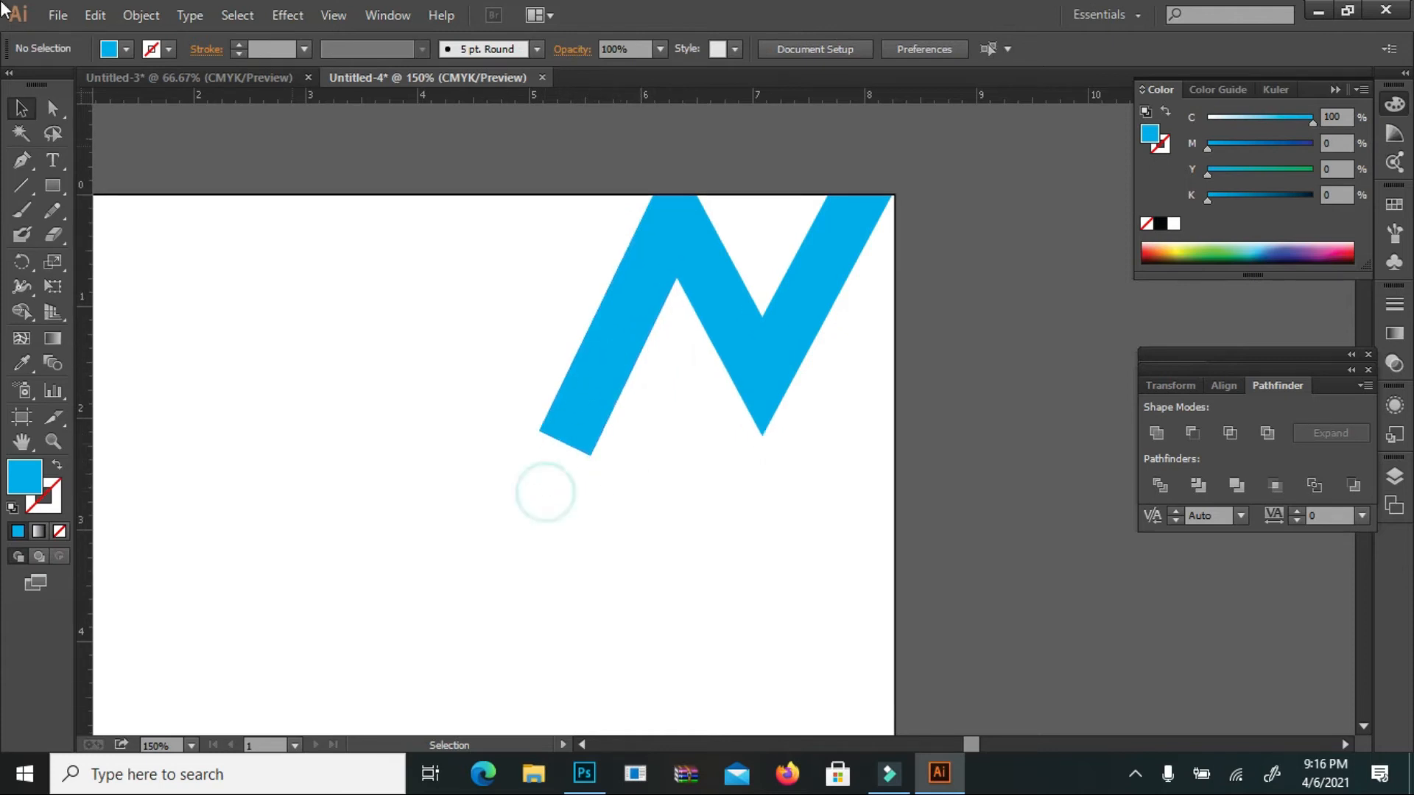
click(52, 185)
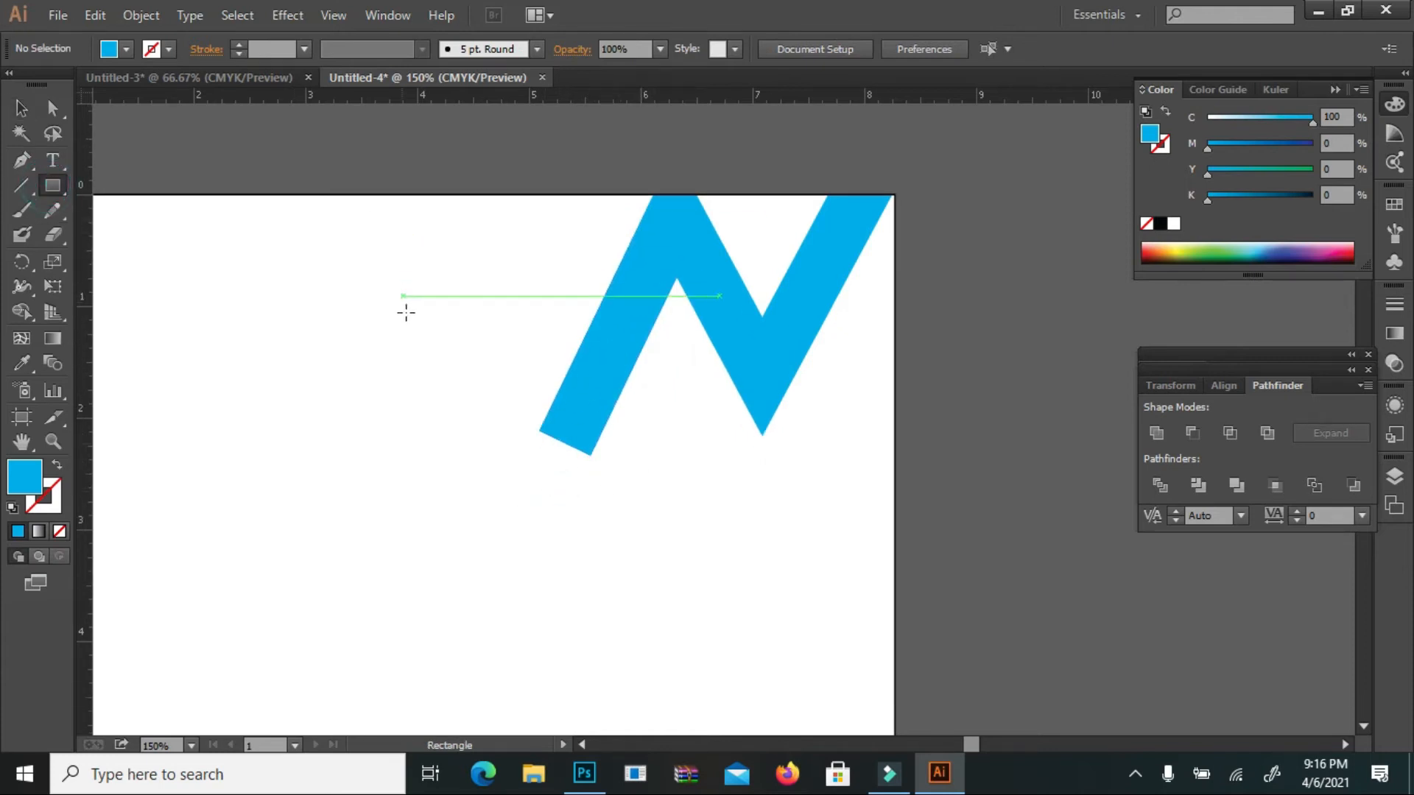
drag(513, 256, 518, 508)
click(21, 109)
click(128, 53)
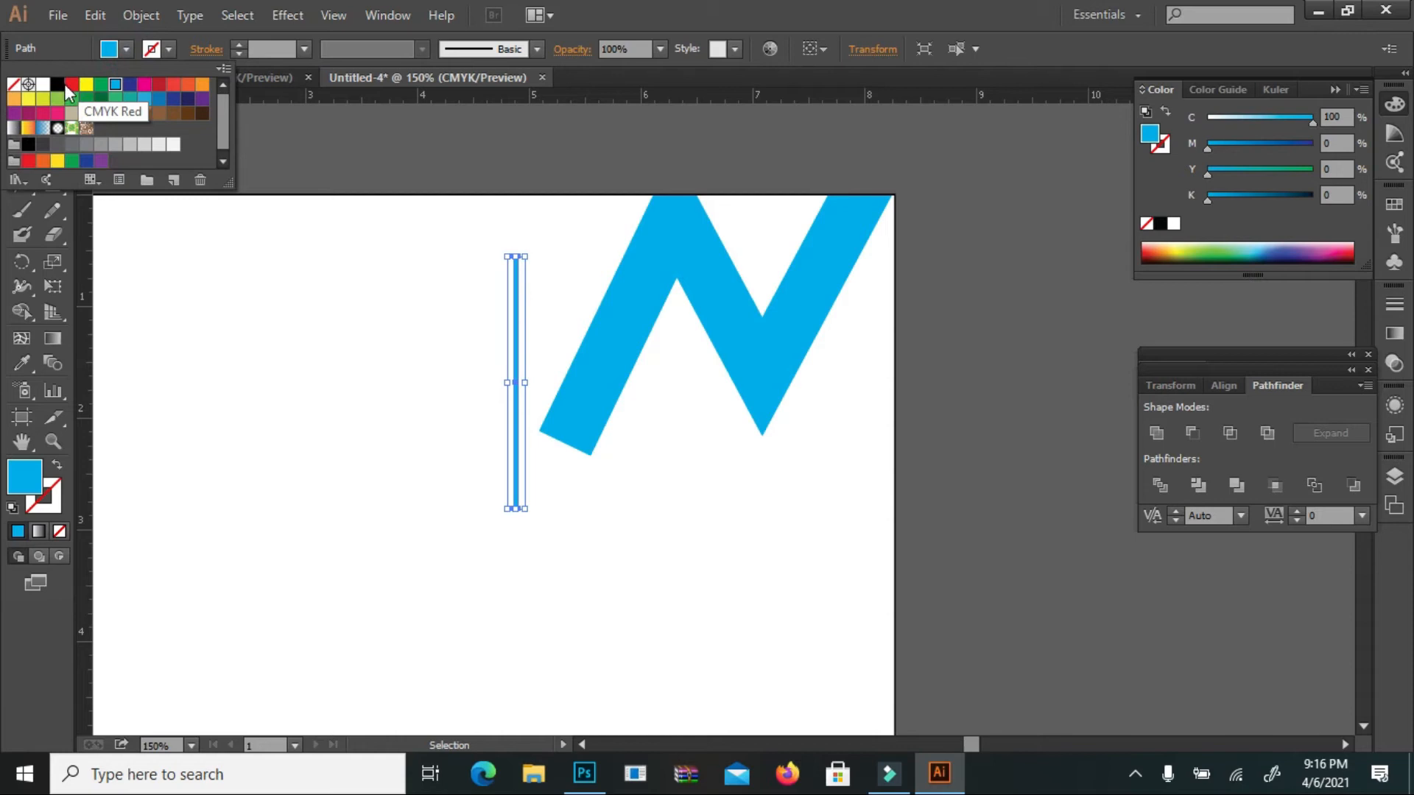
click(59, 84)
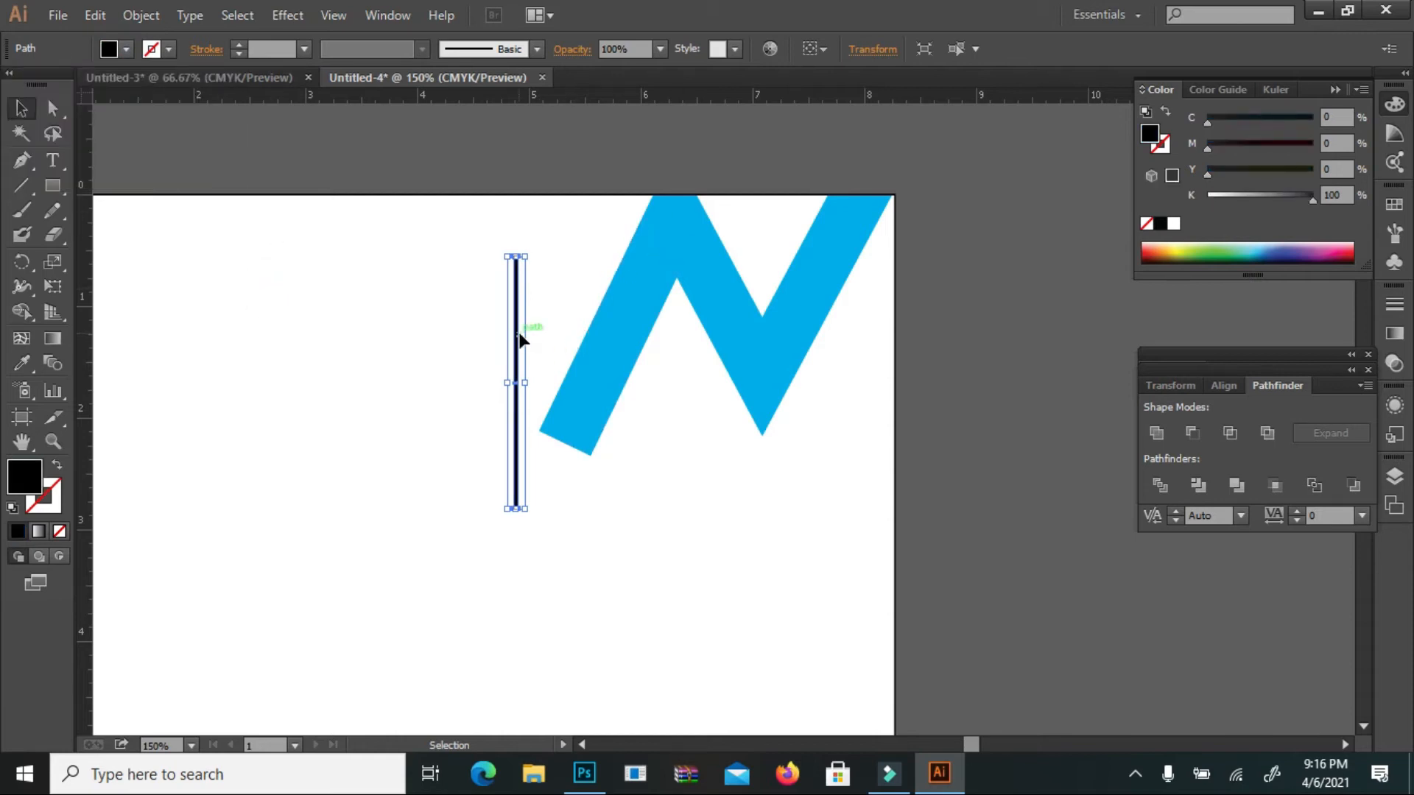
Rotate and position the thin black bar diagonally across the lower end of the zigzag's left leg, and make it thinner
drag(516, 334, 591, 313)
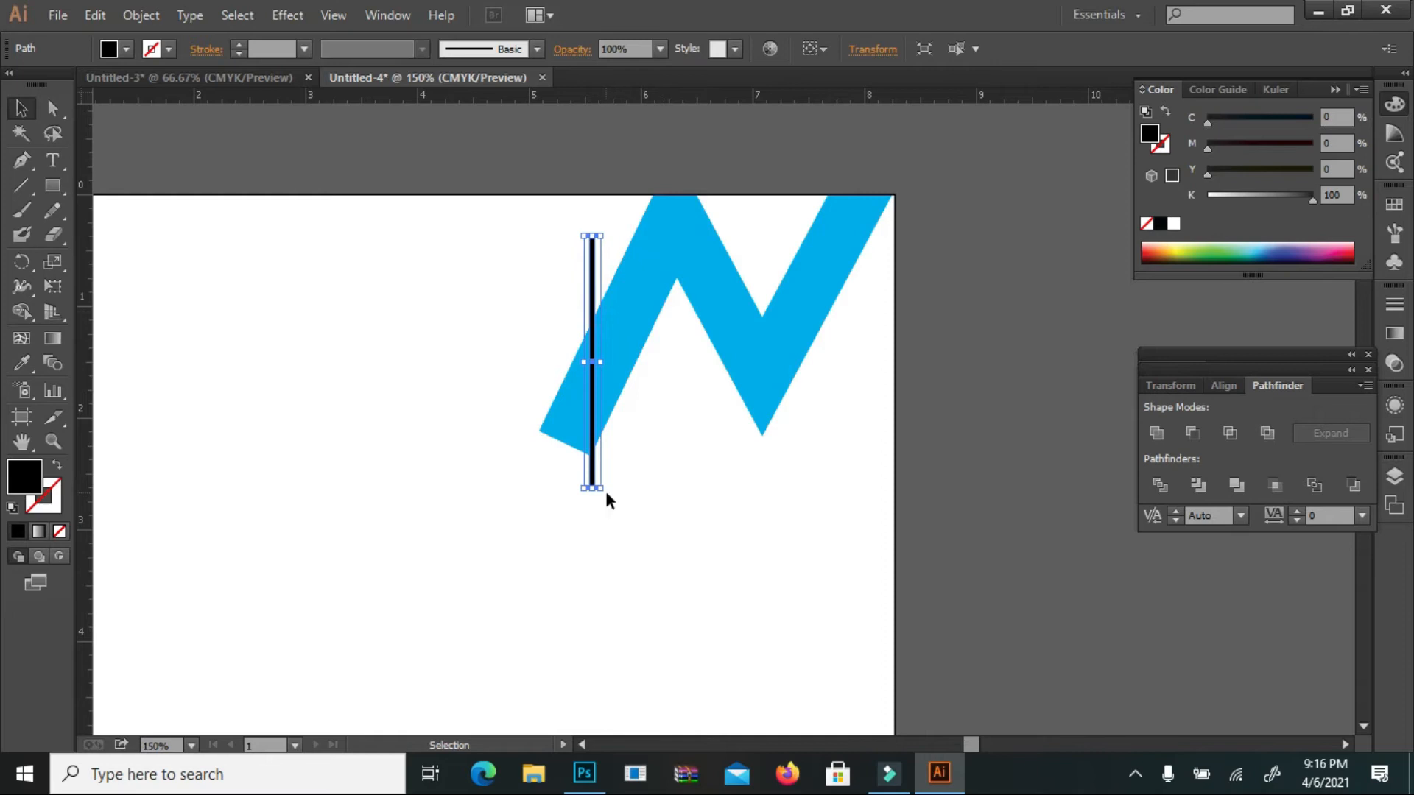
drag(605, 490, 583, 457)
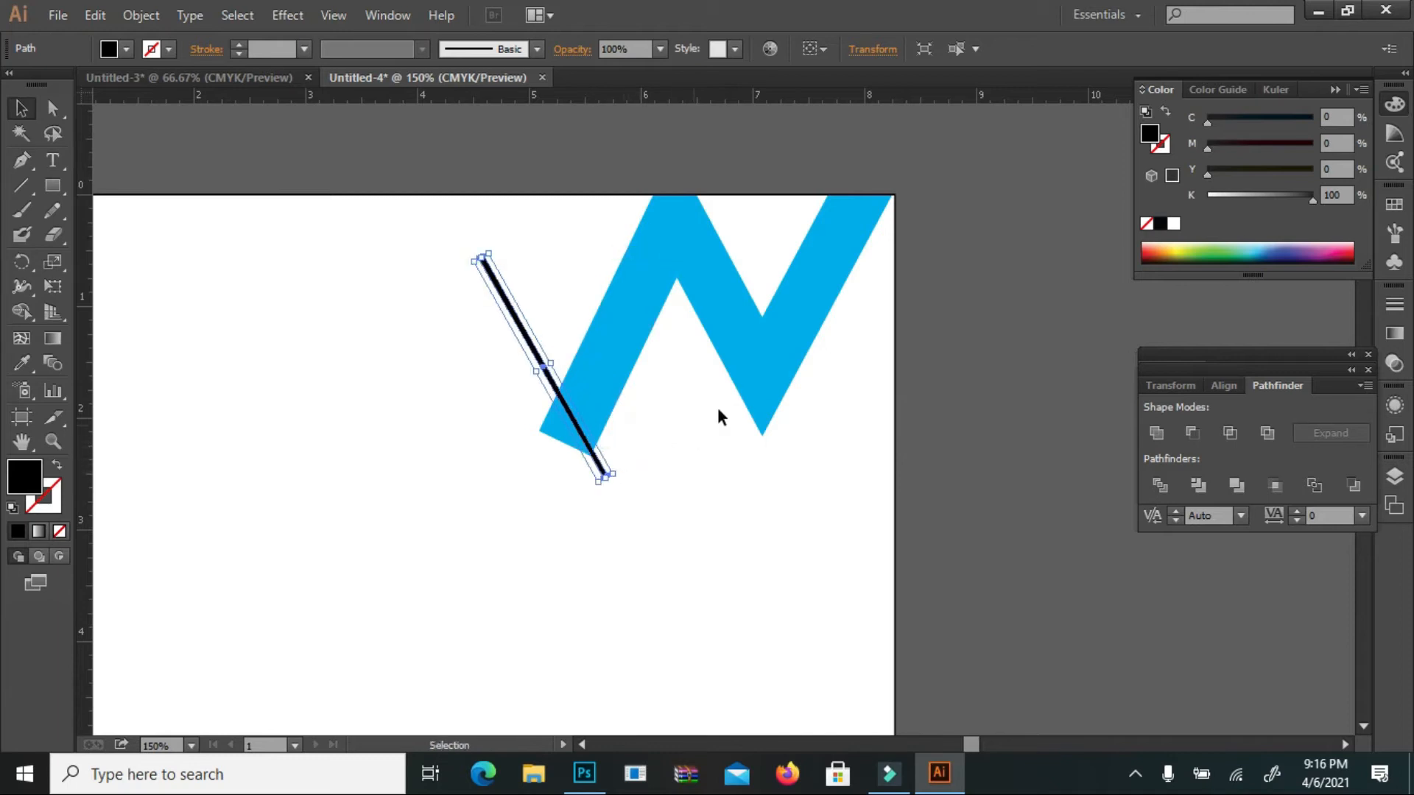
key(a)
key(ctrl+plus)
key(ctrl+plus)
key(ctrl+plus)
key(v)
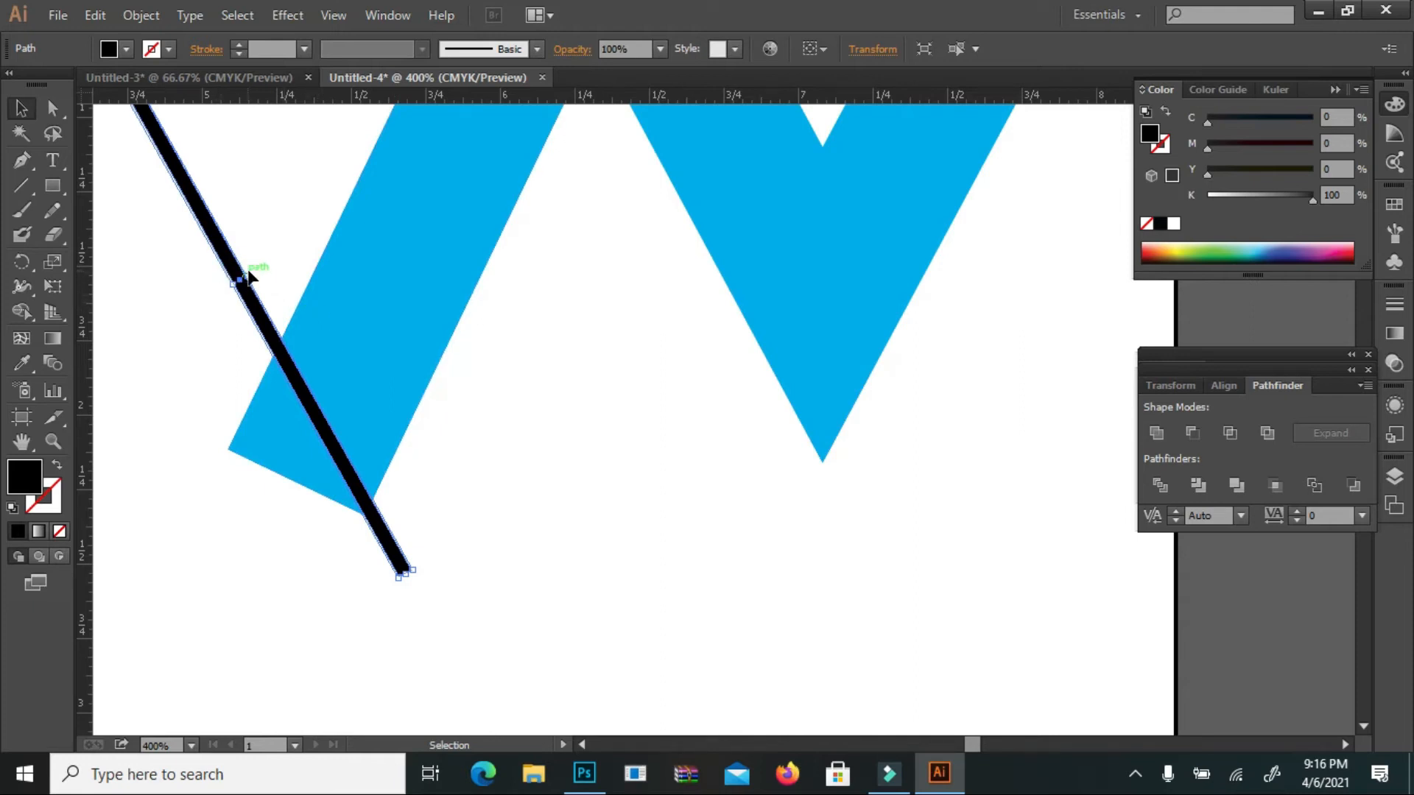
drag(249, 274, 245, 278)
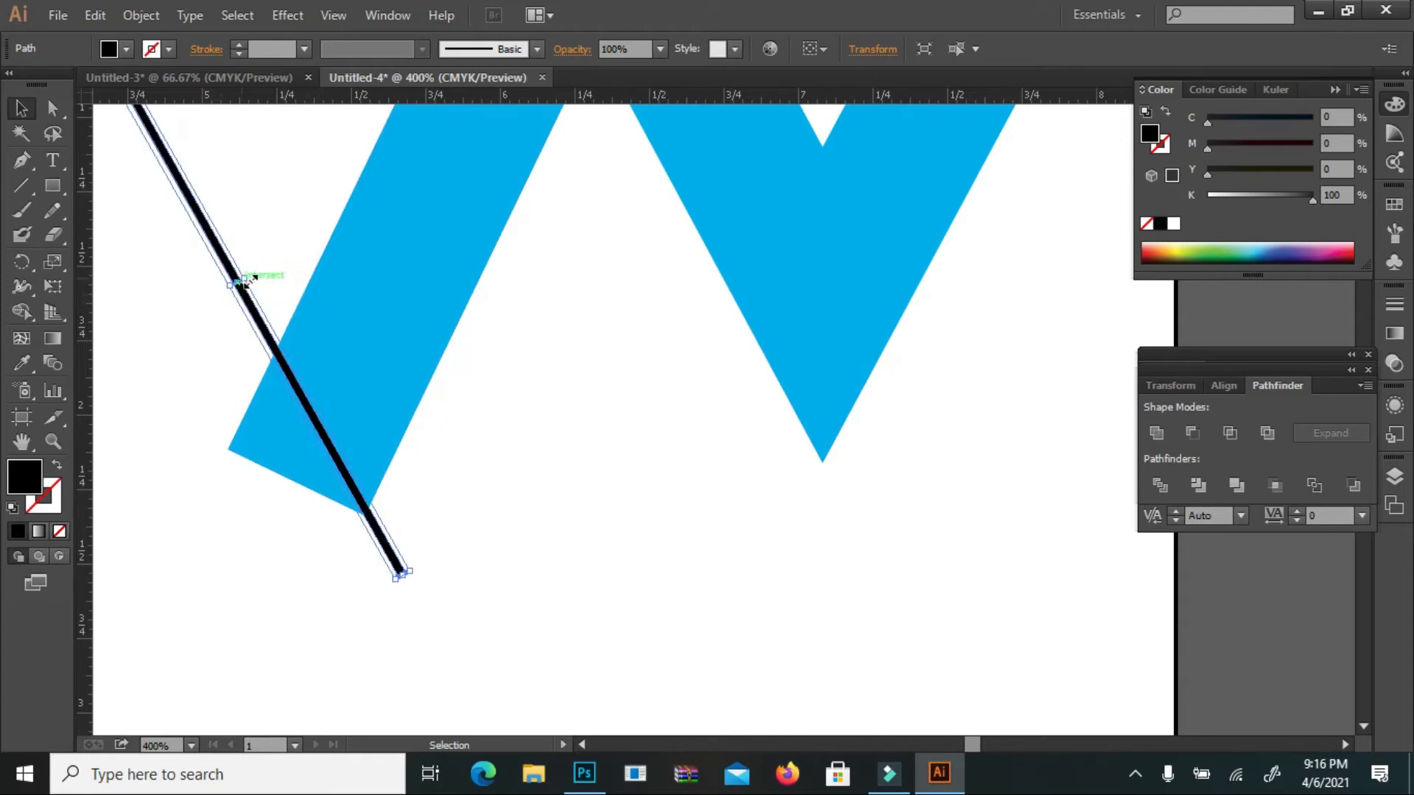
click(475, 524)
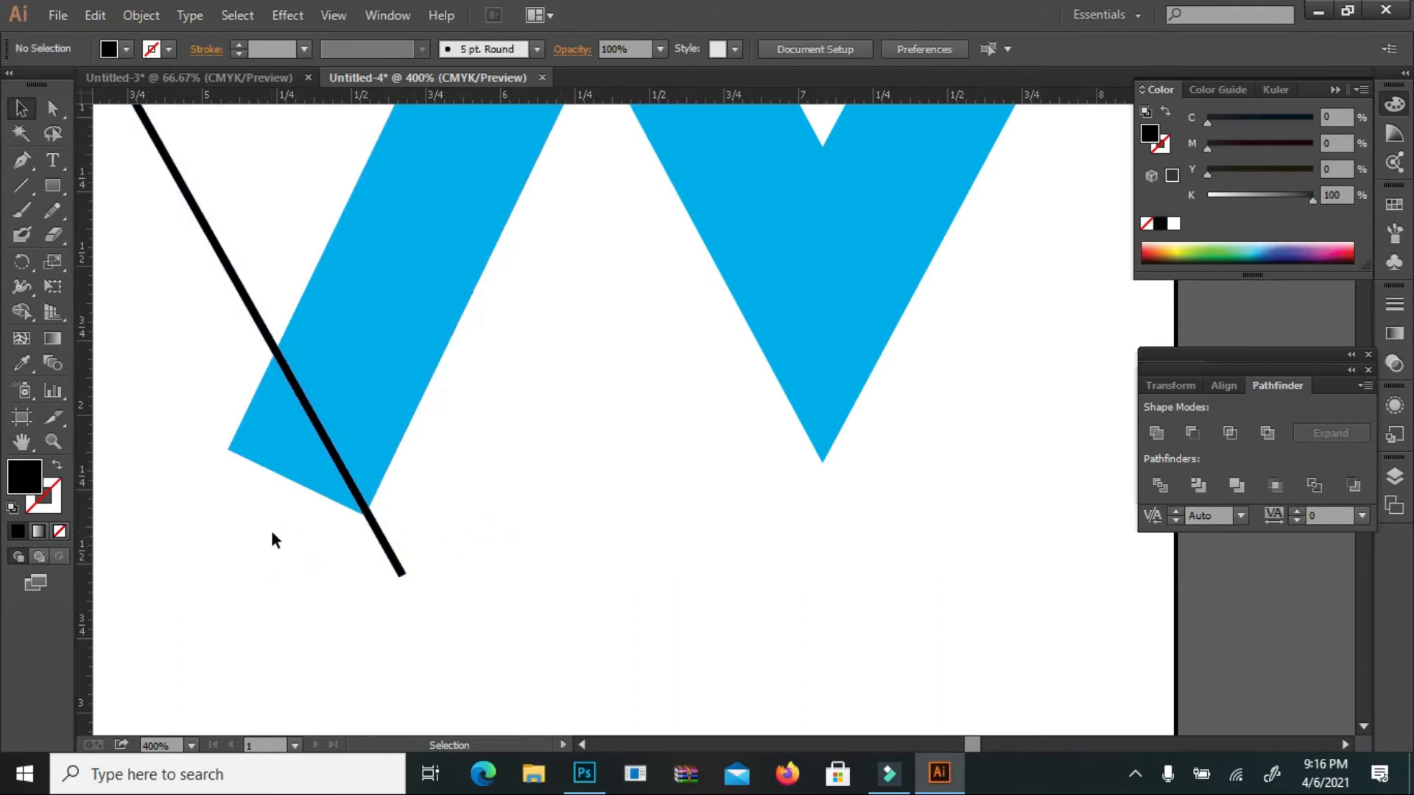
Split the left leg where the black bar crosses it with Pathfinder Divide, and ungroup the resulting pieces
drag(263, 513, 435, 362)
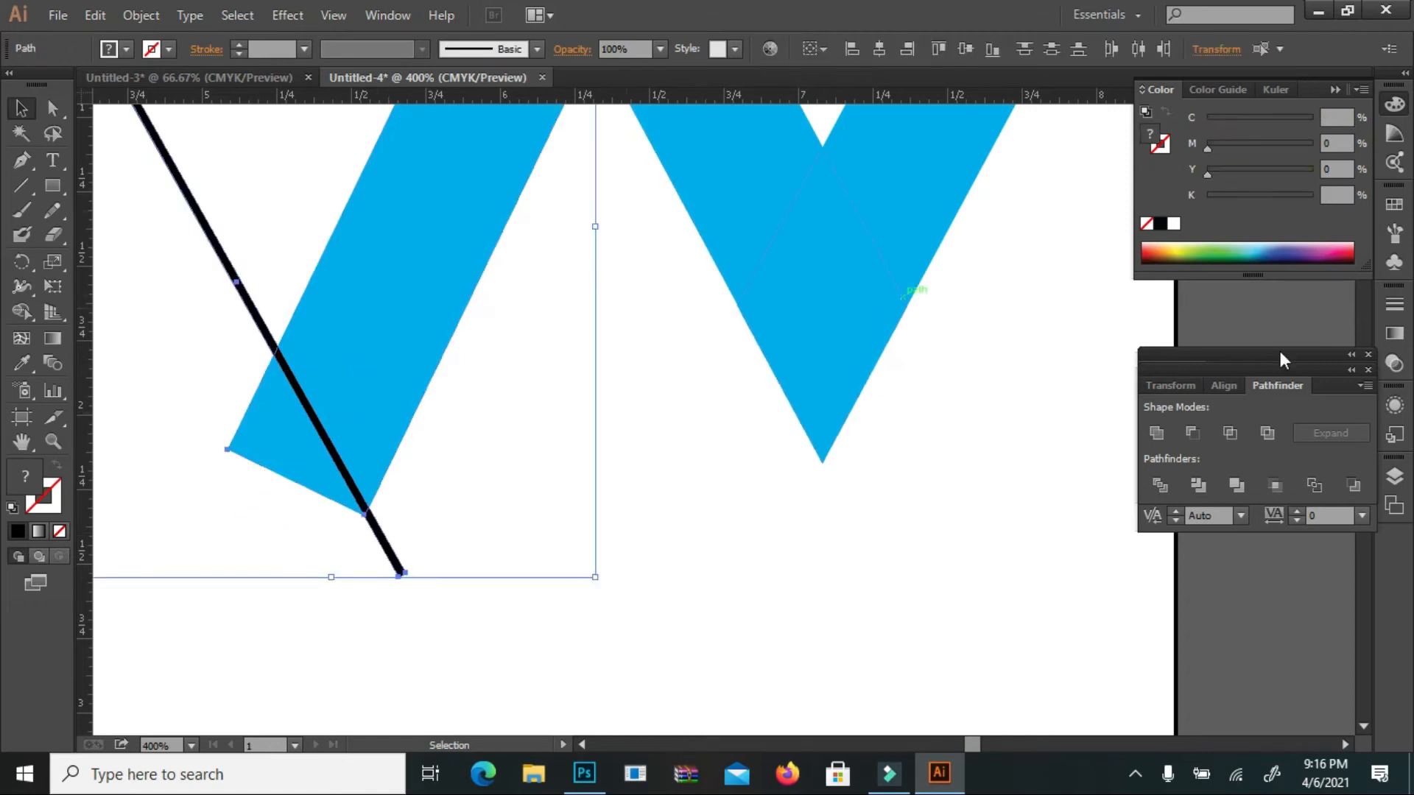
click(1164, 484)
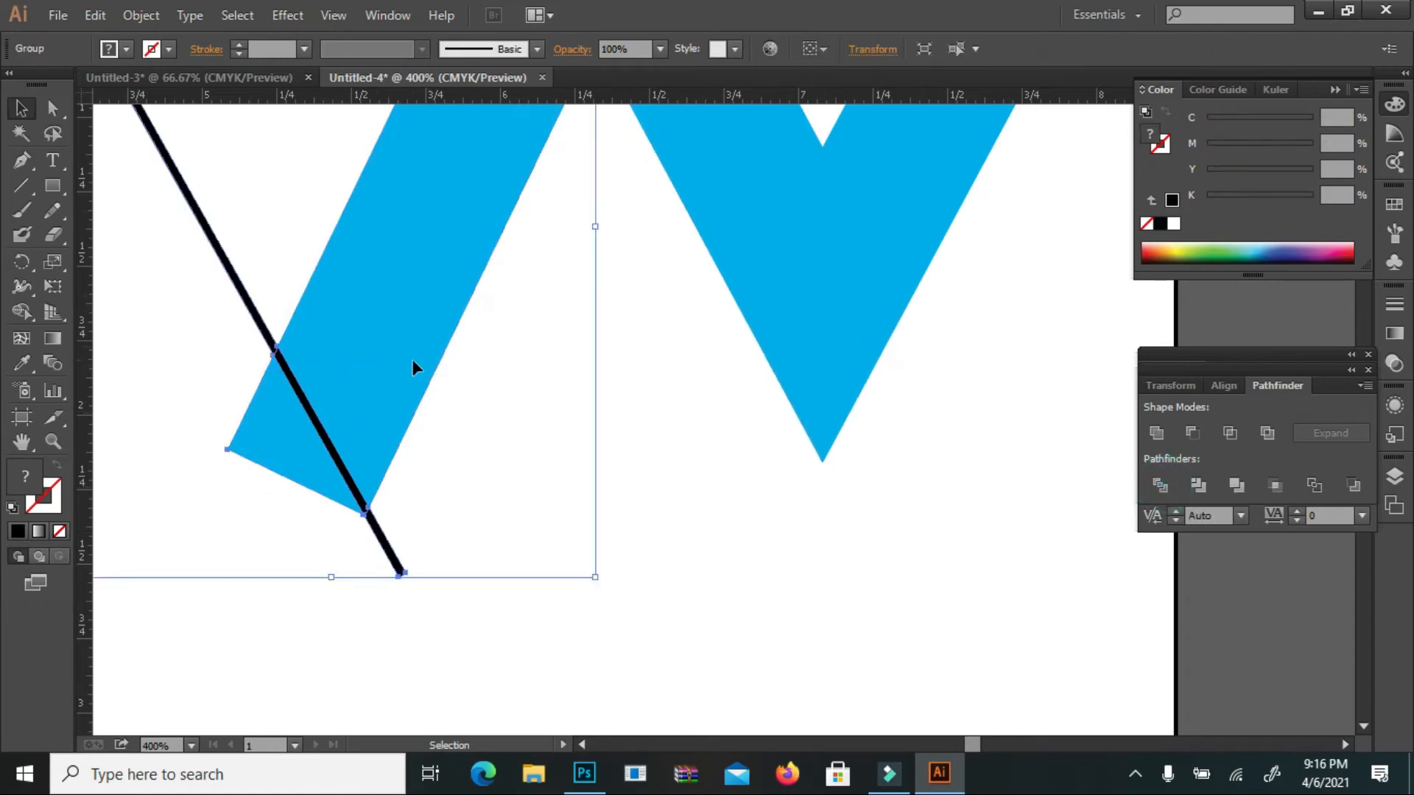
right_click(413, 254)
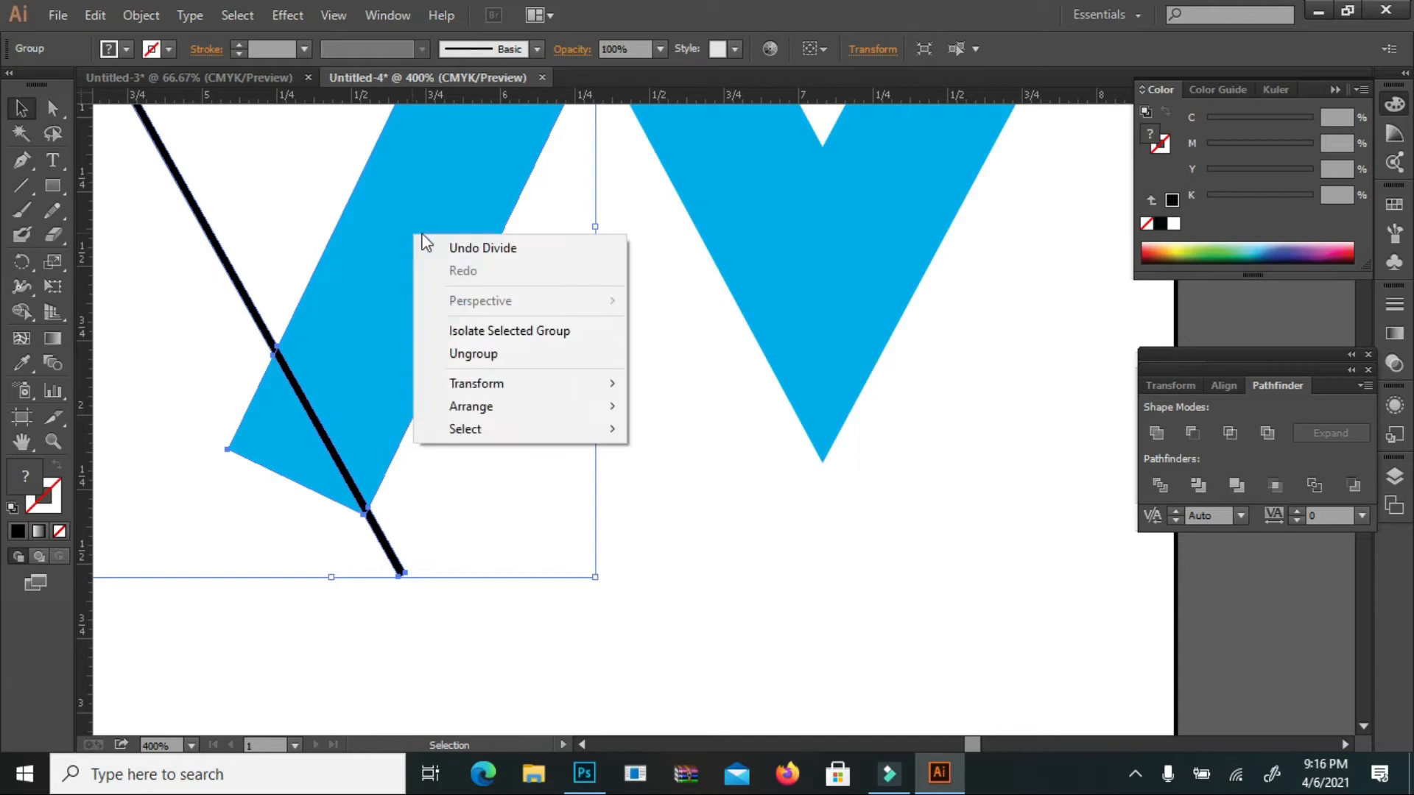
click(573, 354)
click(648, 318)
Delete both protruding ends of the black bar and its middle strip, leaving a diagonal gap across the left leg
drag(237, 272, 337, 253)
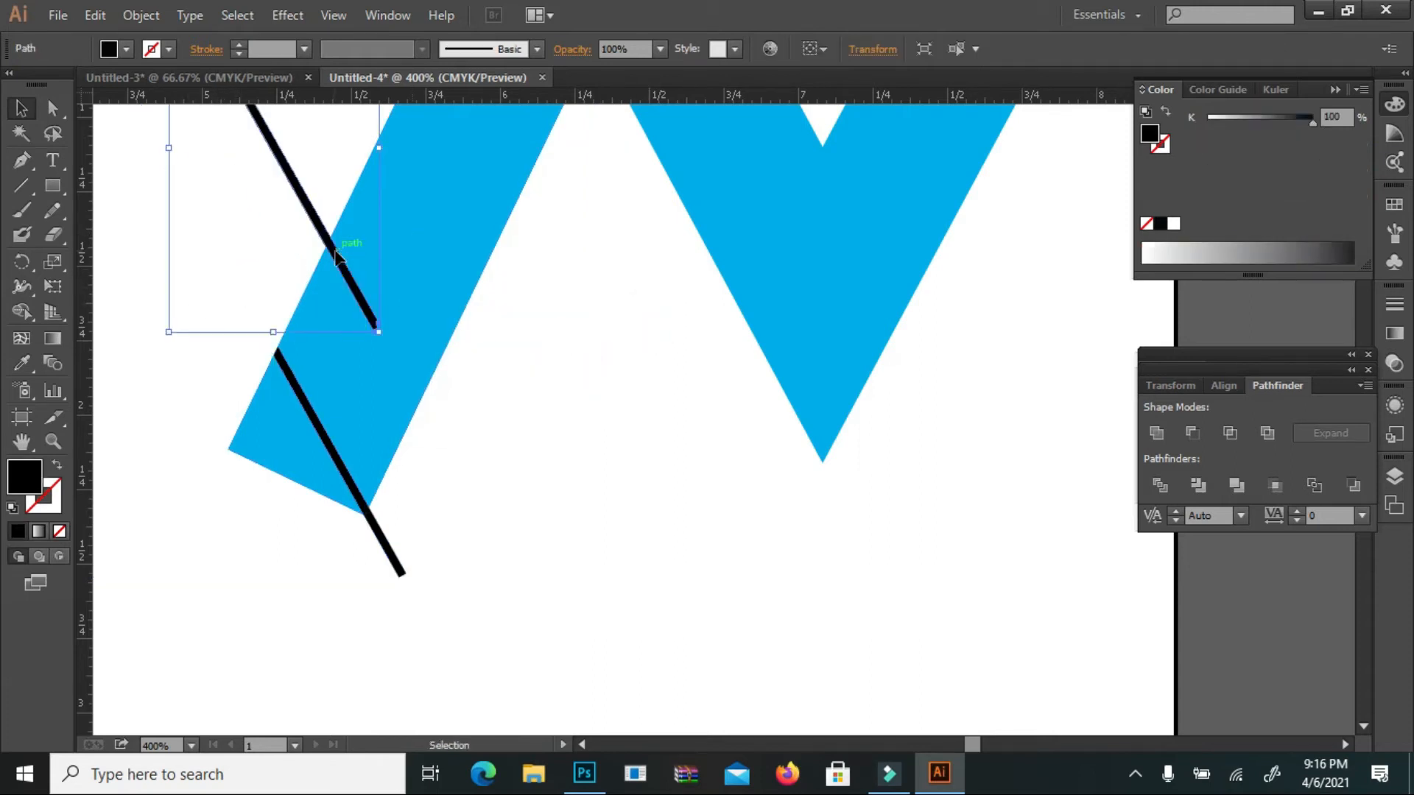
key(Delete)
drag(370, 523, 438, 533)
key(Delete)
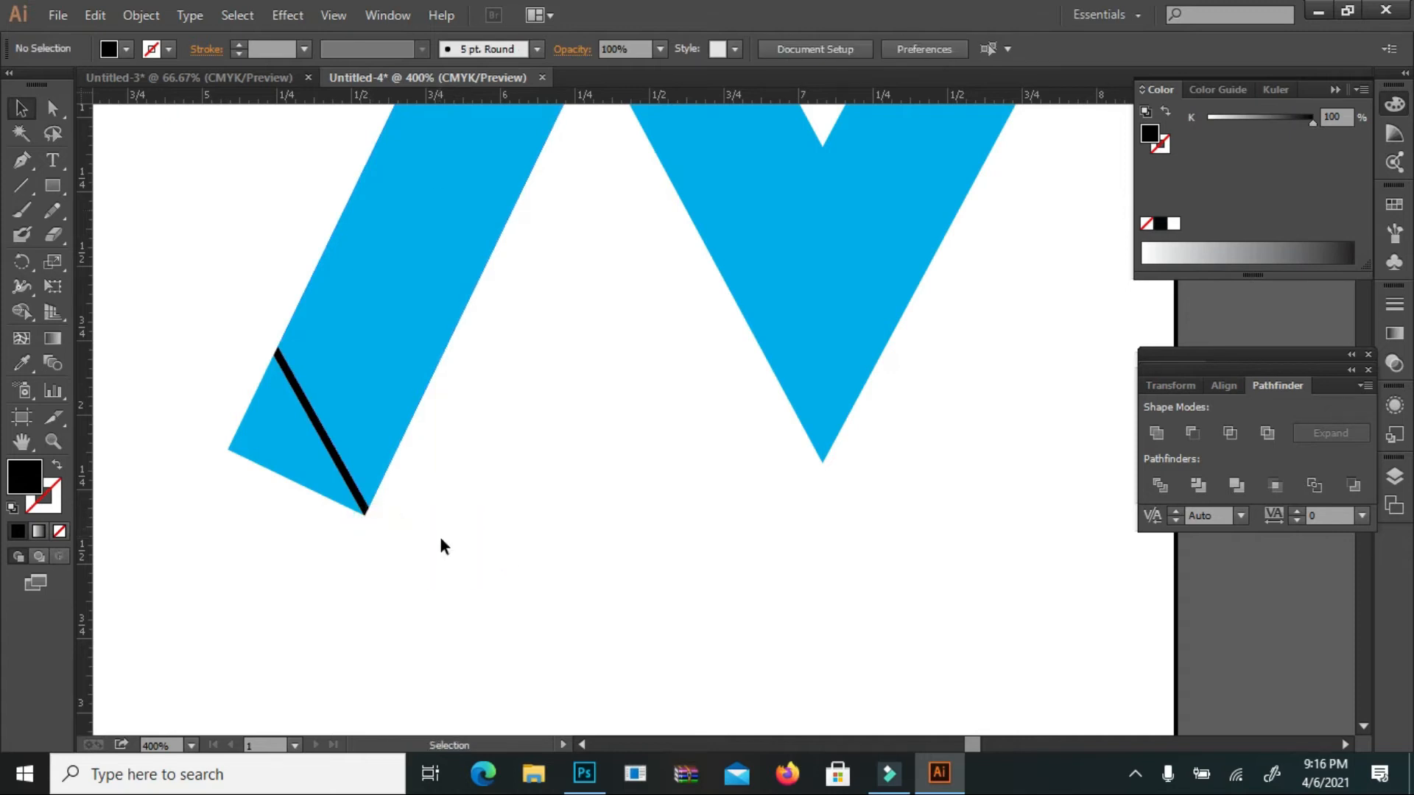
click(330, 450)
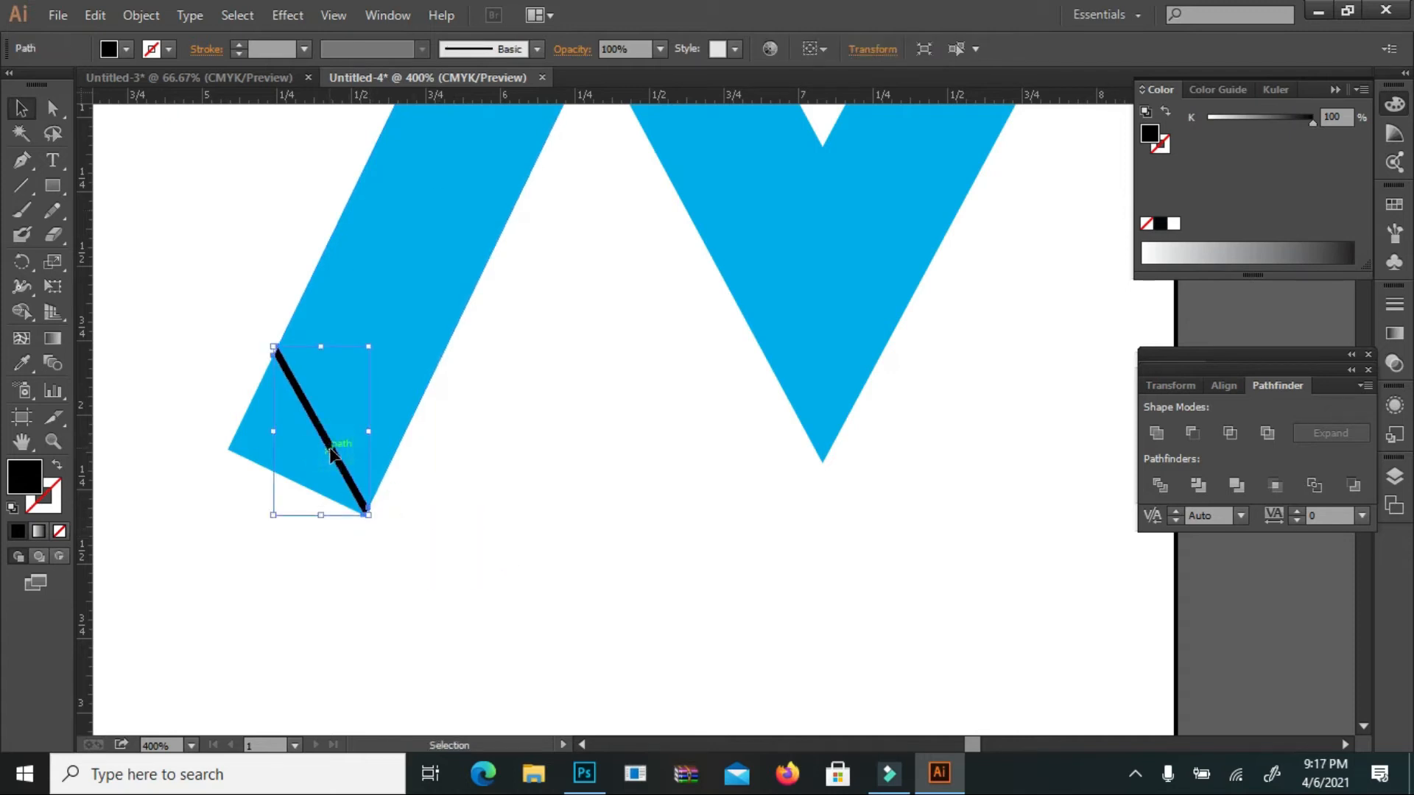
key(Delete)
Fill the cut-off triangular tip at the lower end of the left leg with black
click(294, 451)
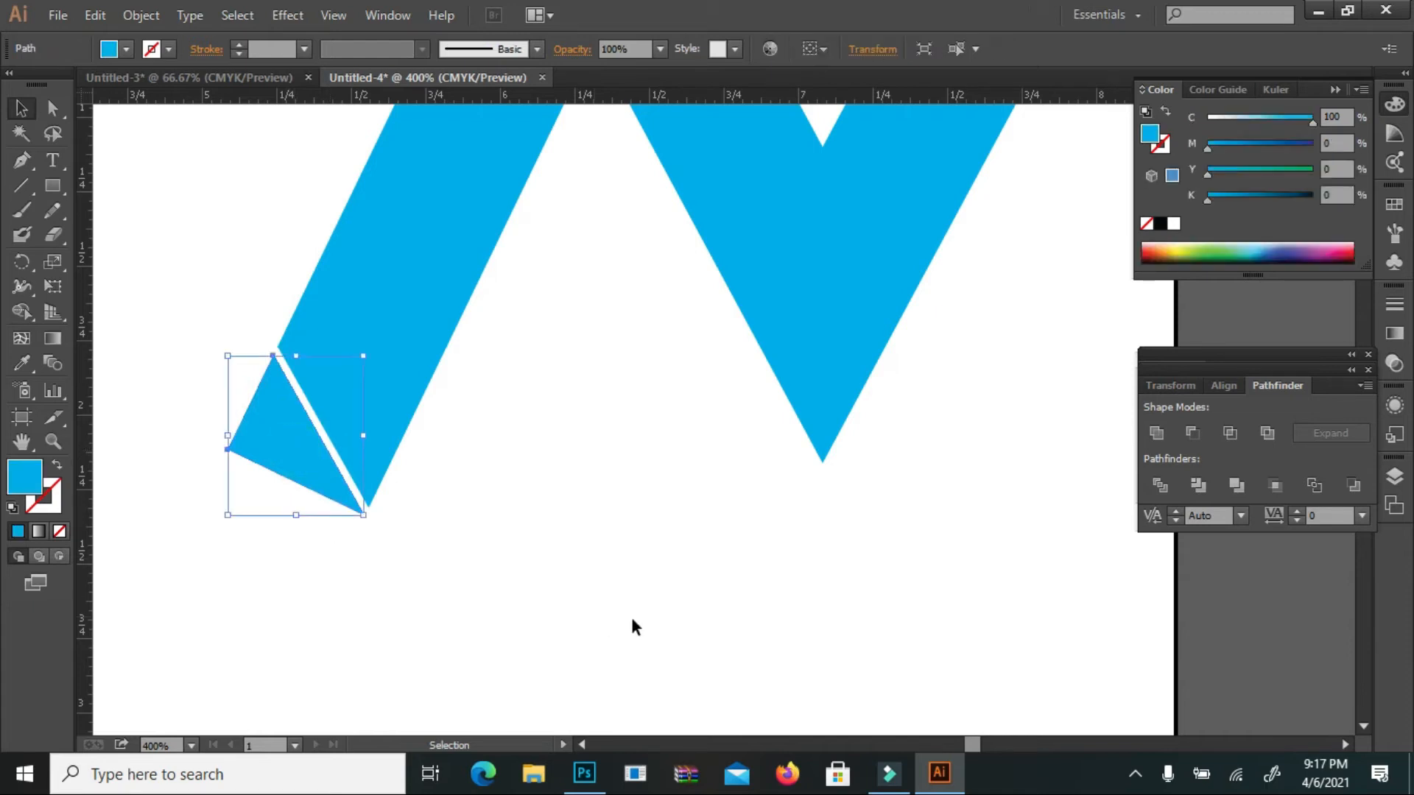
click(117, 49)
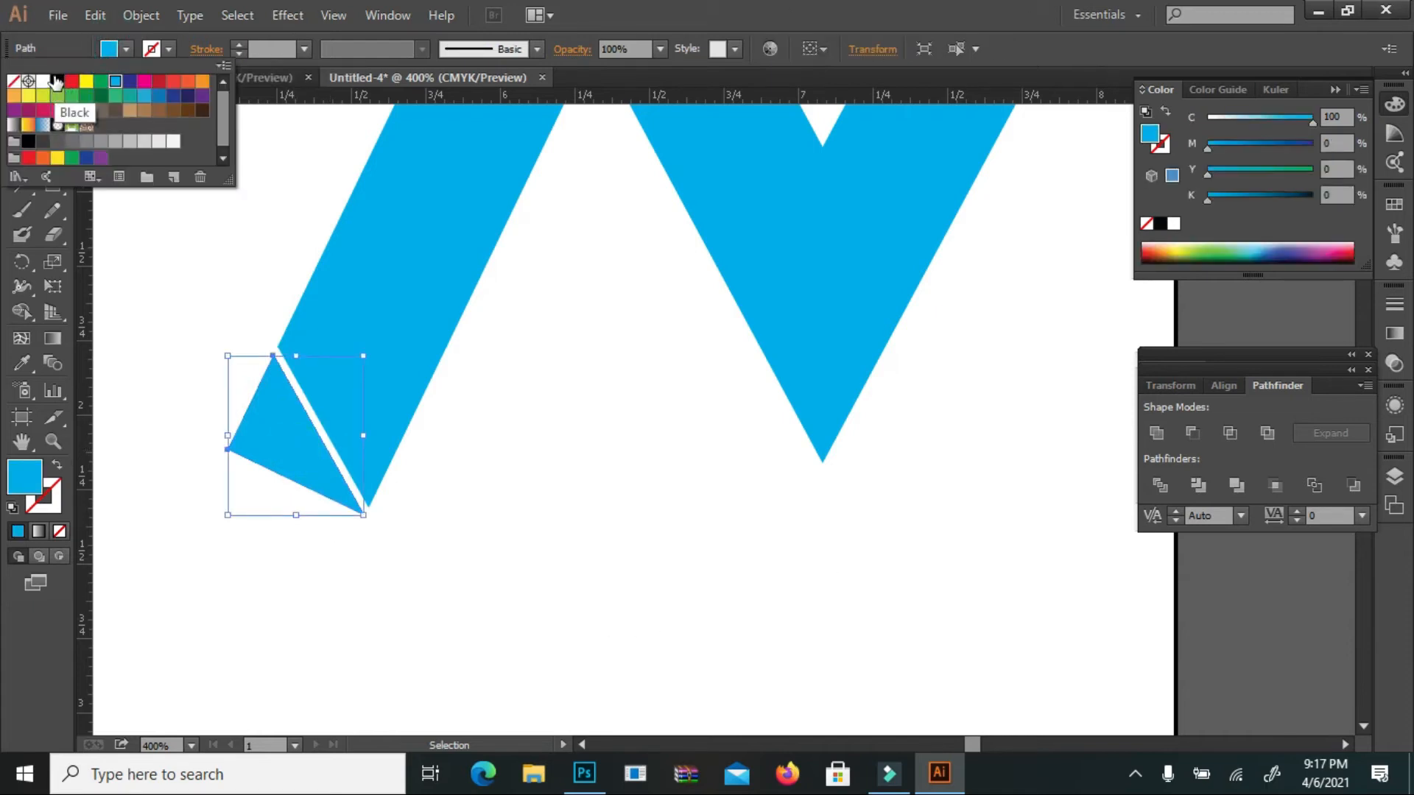
click(41, 84)
click(192, 282)
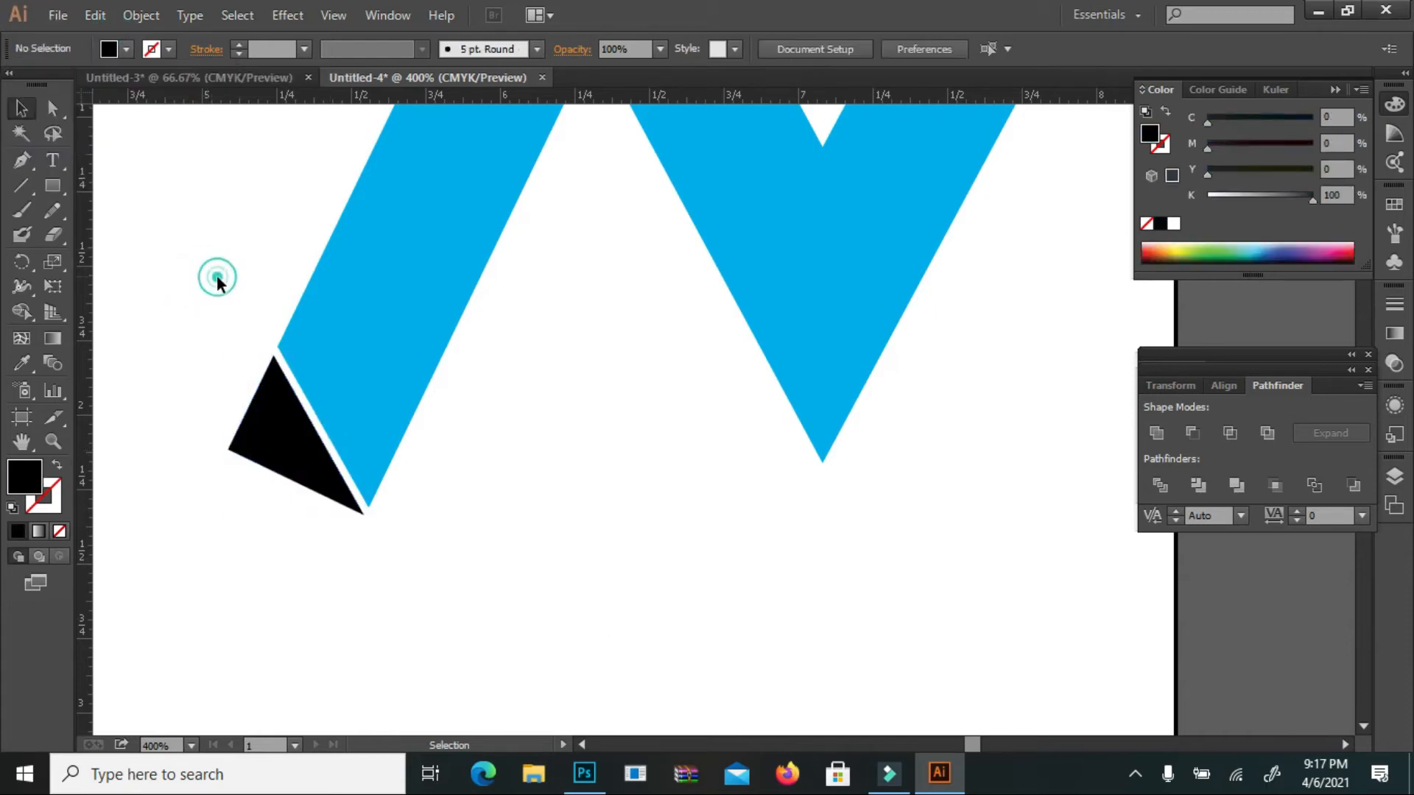
Delete the unfilled leftover path in the gap between the zigzag's middle and right bars
key(ctrl+minus)
key(ctrl+minus)
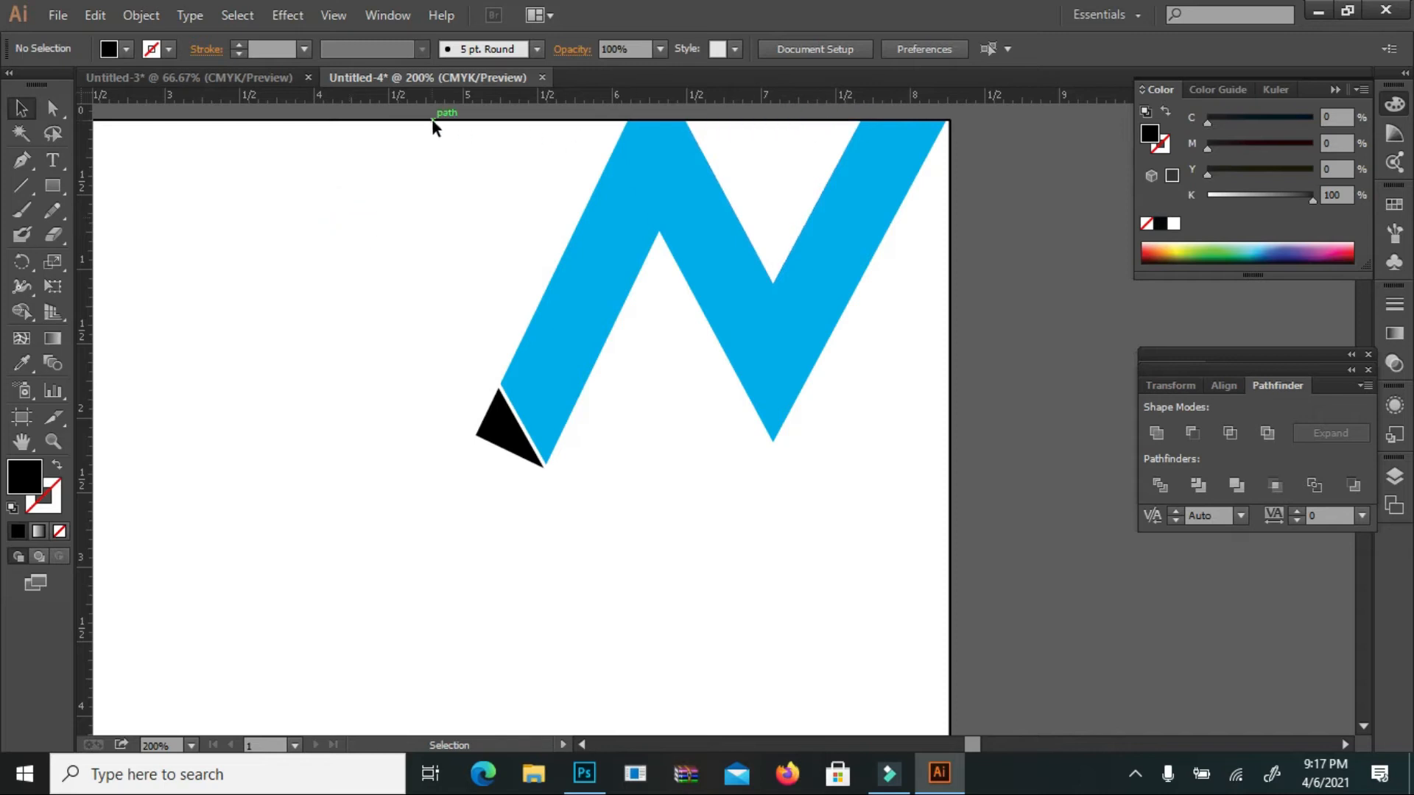
drag(448, 138, 994, 525)
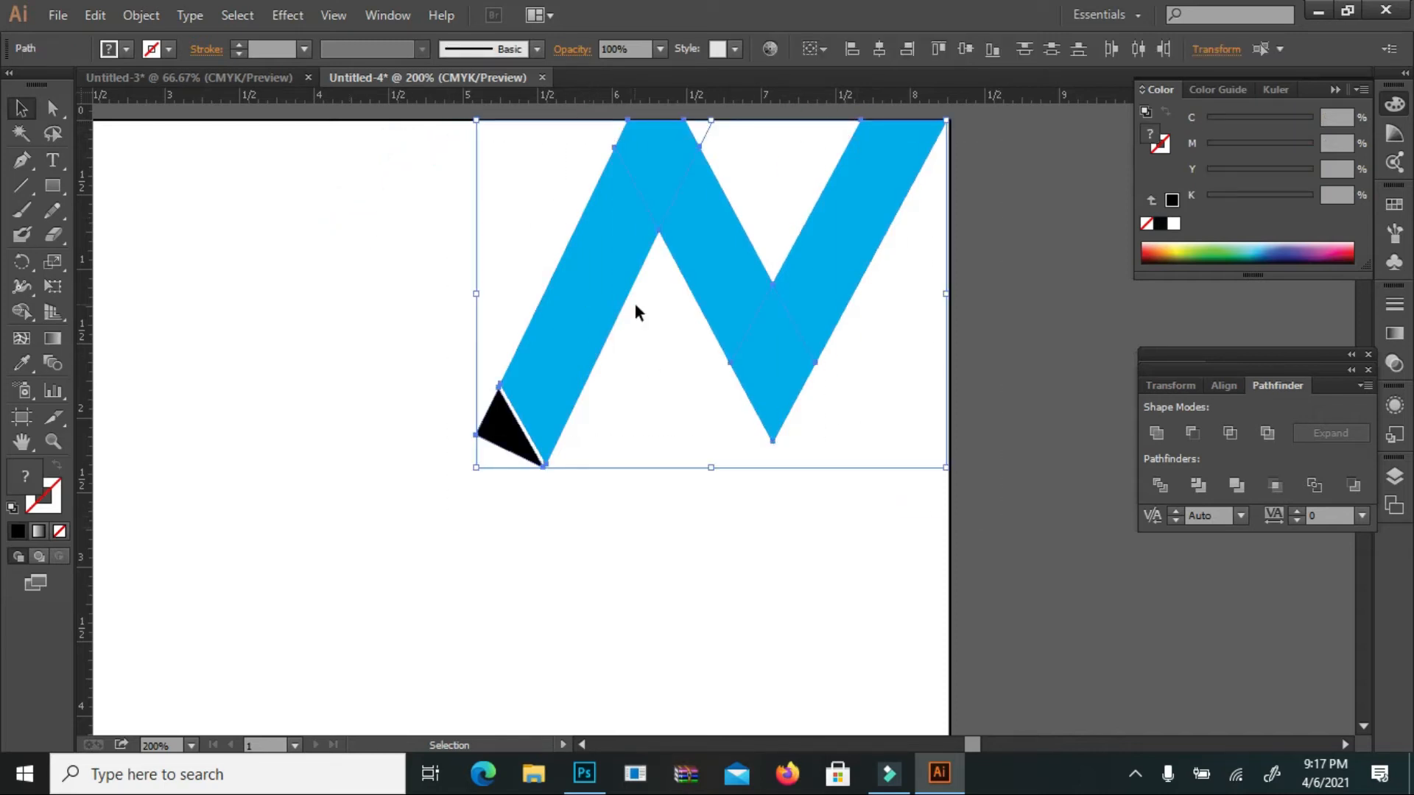
click(782, 174)
click(749, 126)
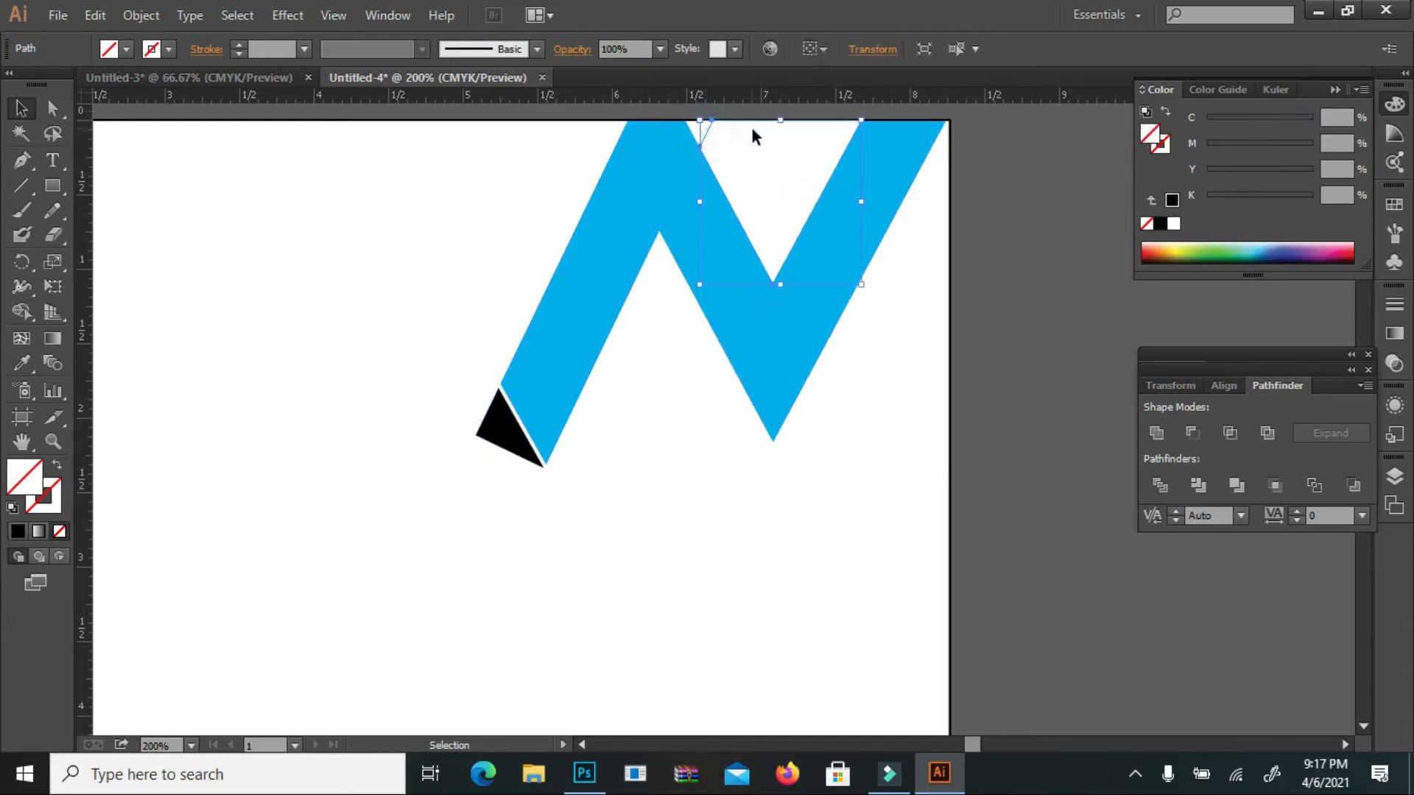
click(829, 156)
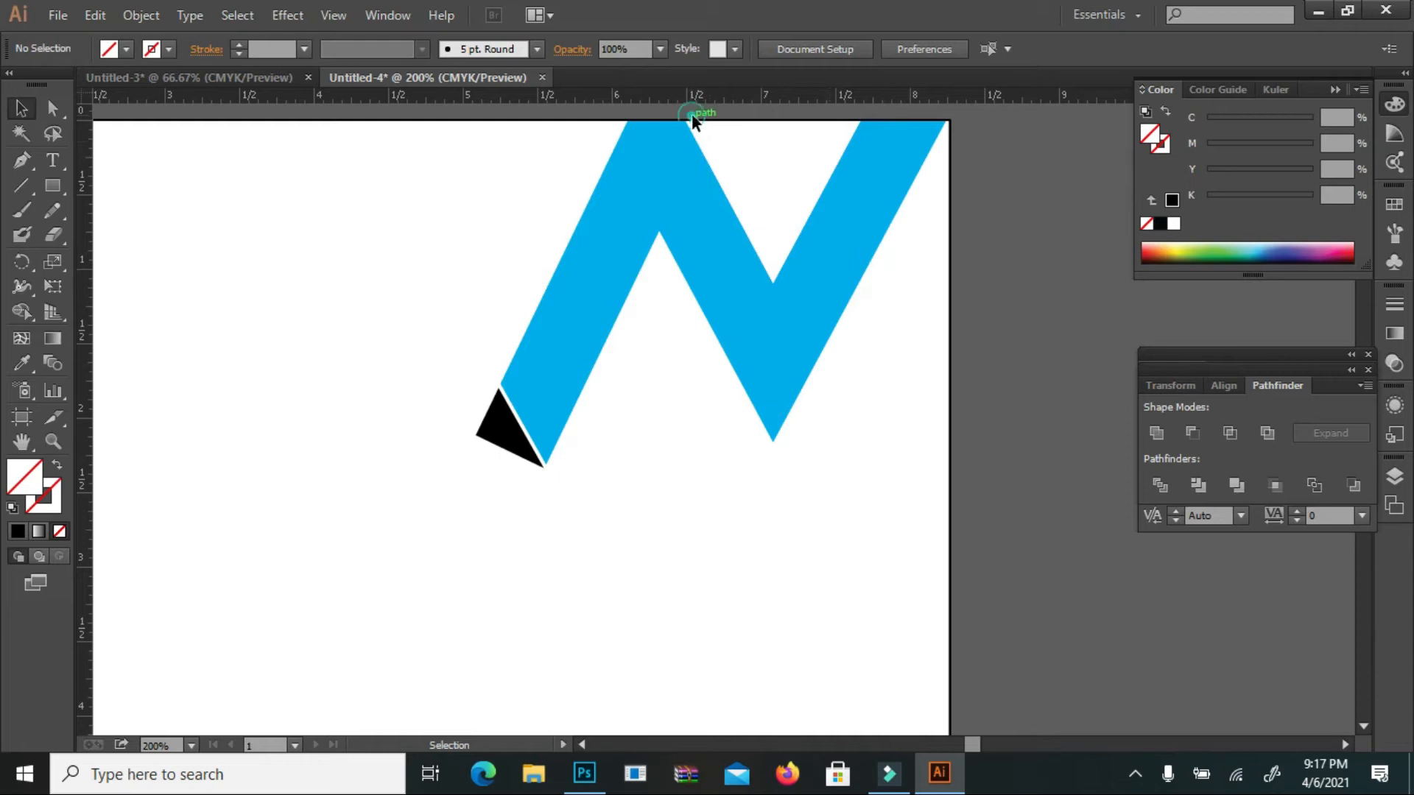
Group all the zigzag pieces together with the black tip
drag(364, 124, 1042, 511)
right_click(687, 312)
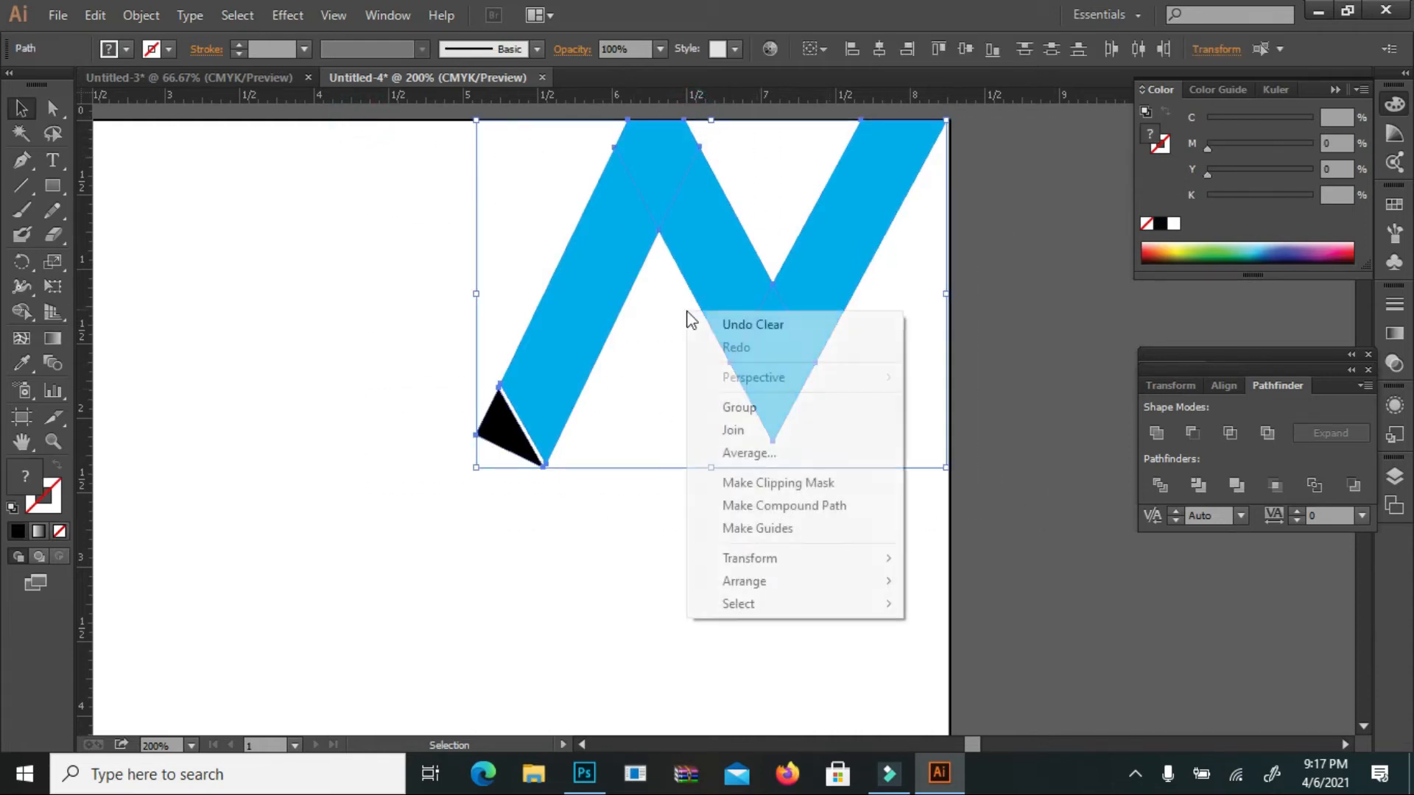
click(784, 411)
scroll(820, 402, down, 3)
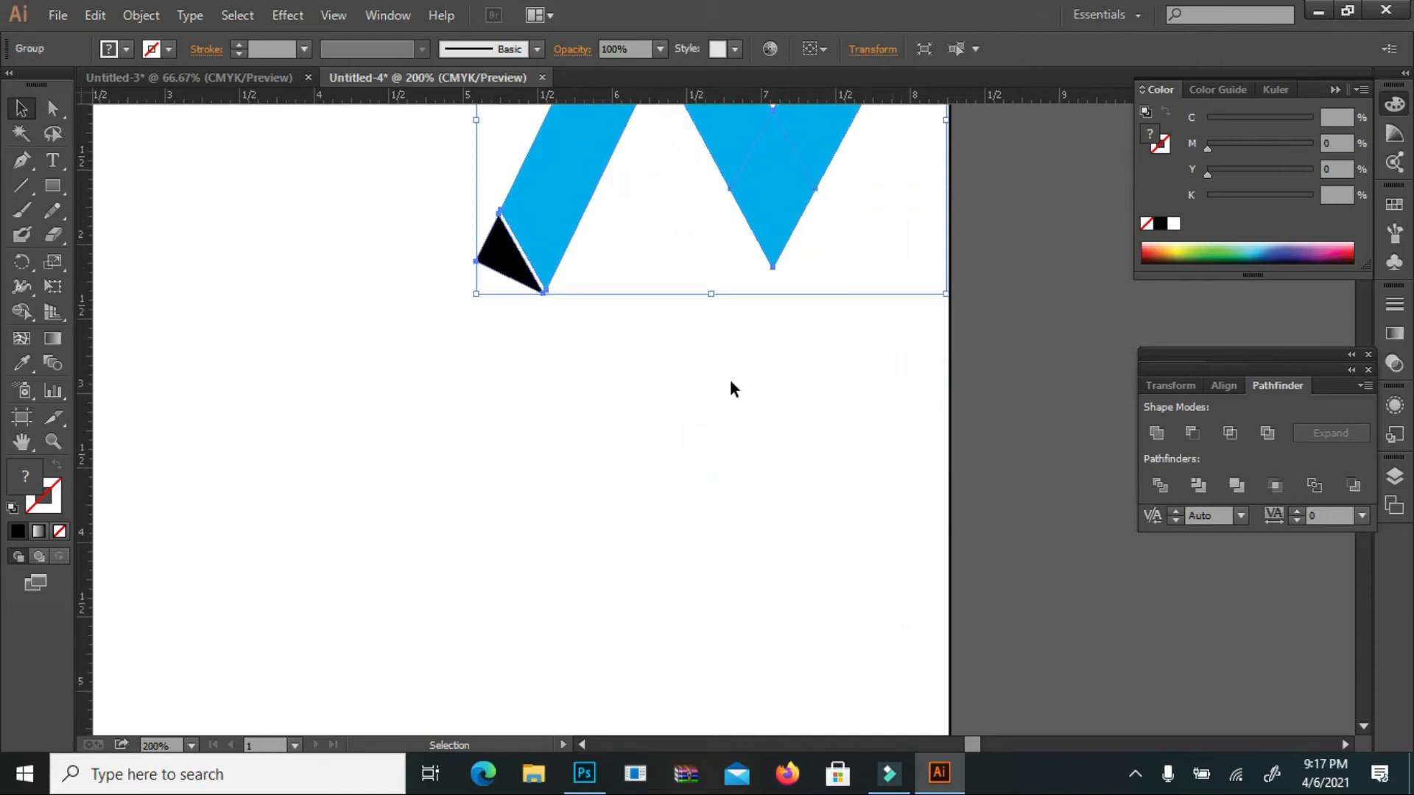
drag(770, 212, 615, 616)
scroll(677, 567, down, 3)
scroll(728, 519, up, 3)
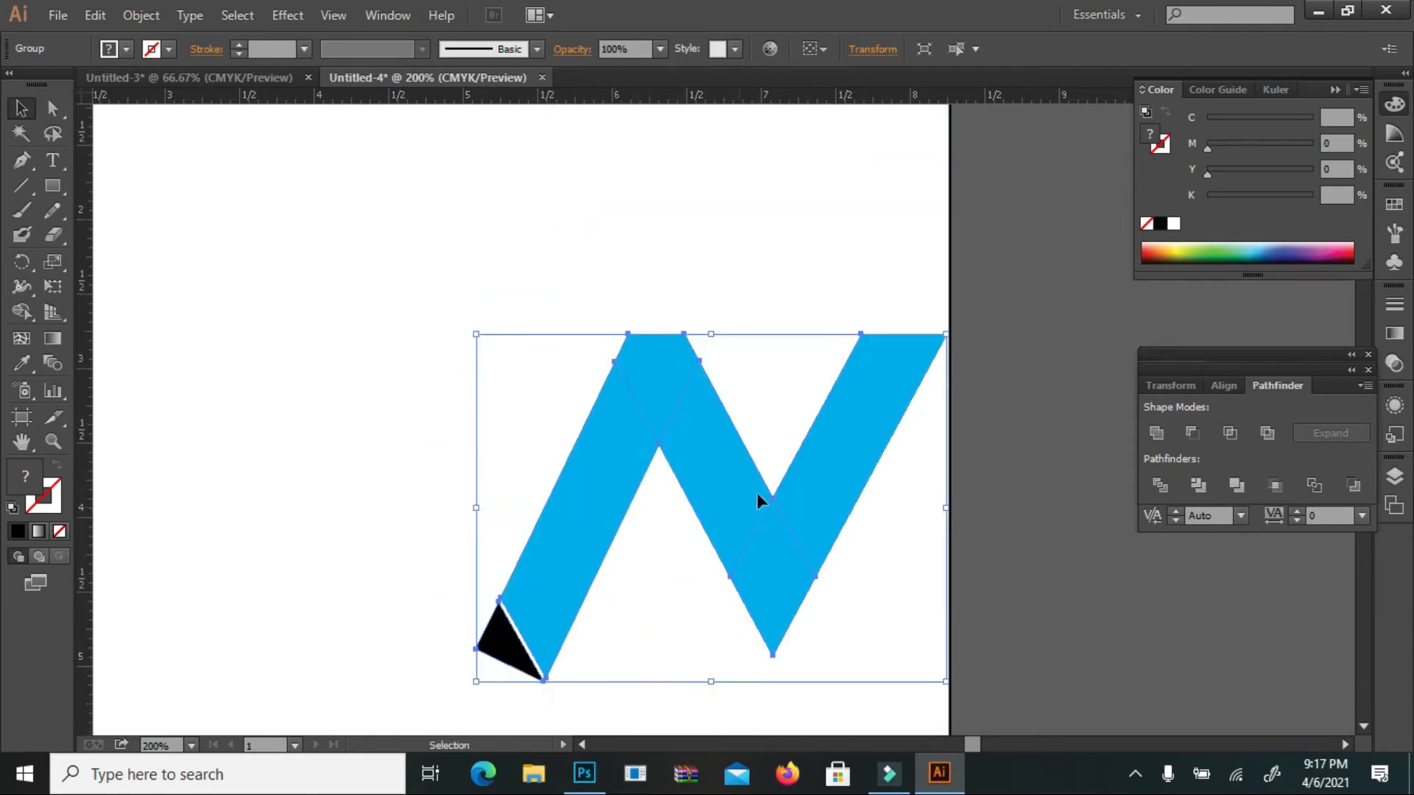
scroll(758, 500, up, 3)
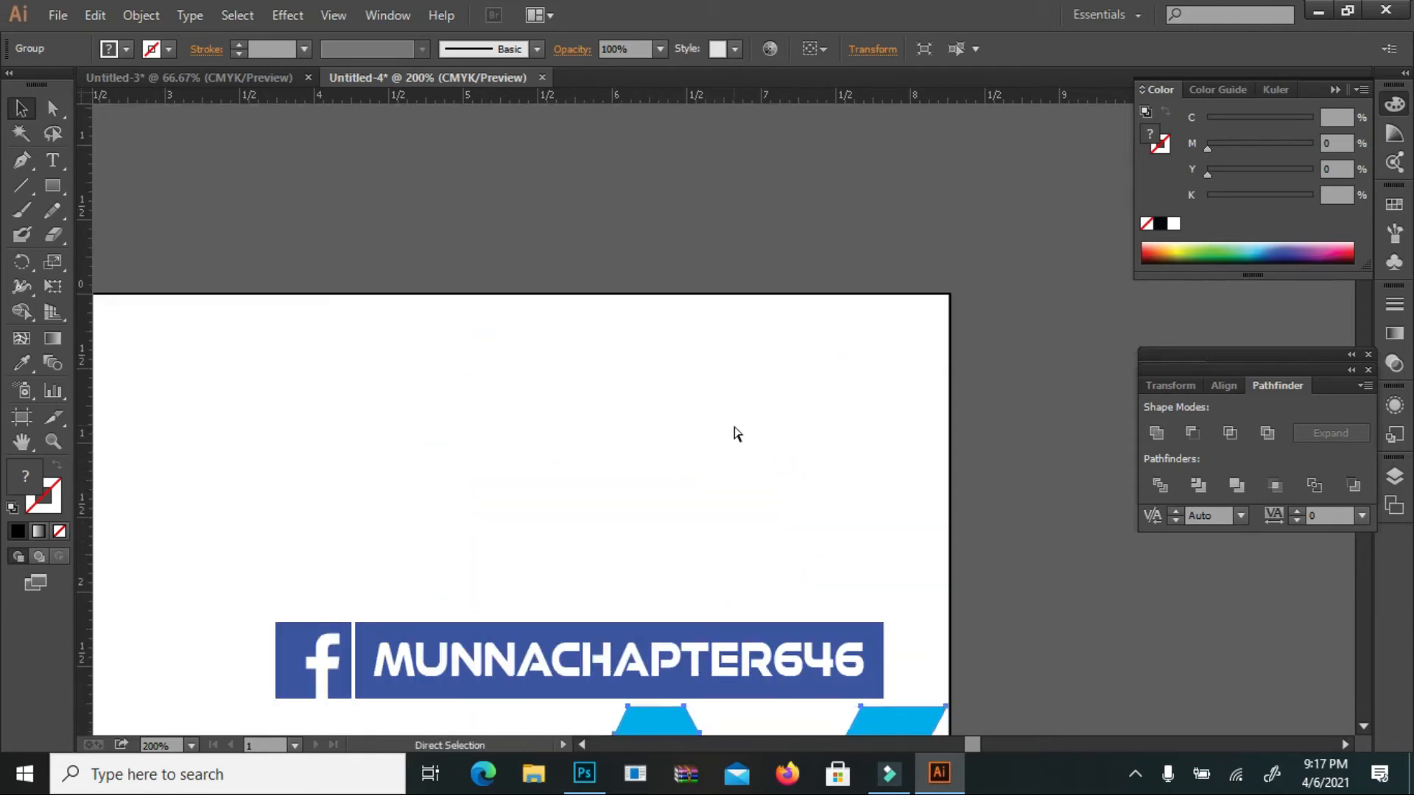
key(ctrl+z)
Duplicate the zigzag group and move the copy down over the artboard's bottom-left corner
drag(734, 450, 750, 699)
scroll(750, 699, down, 4)
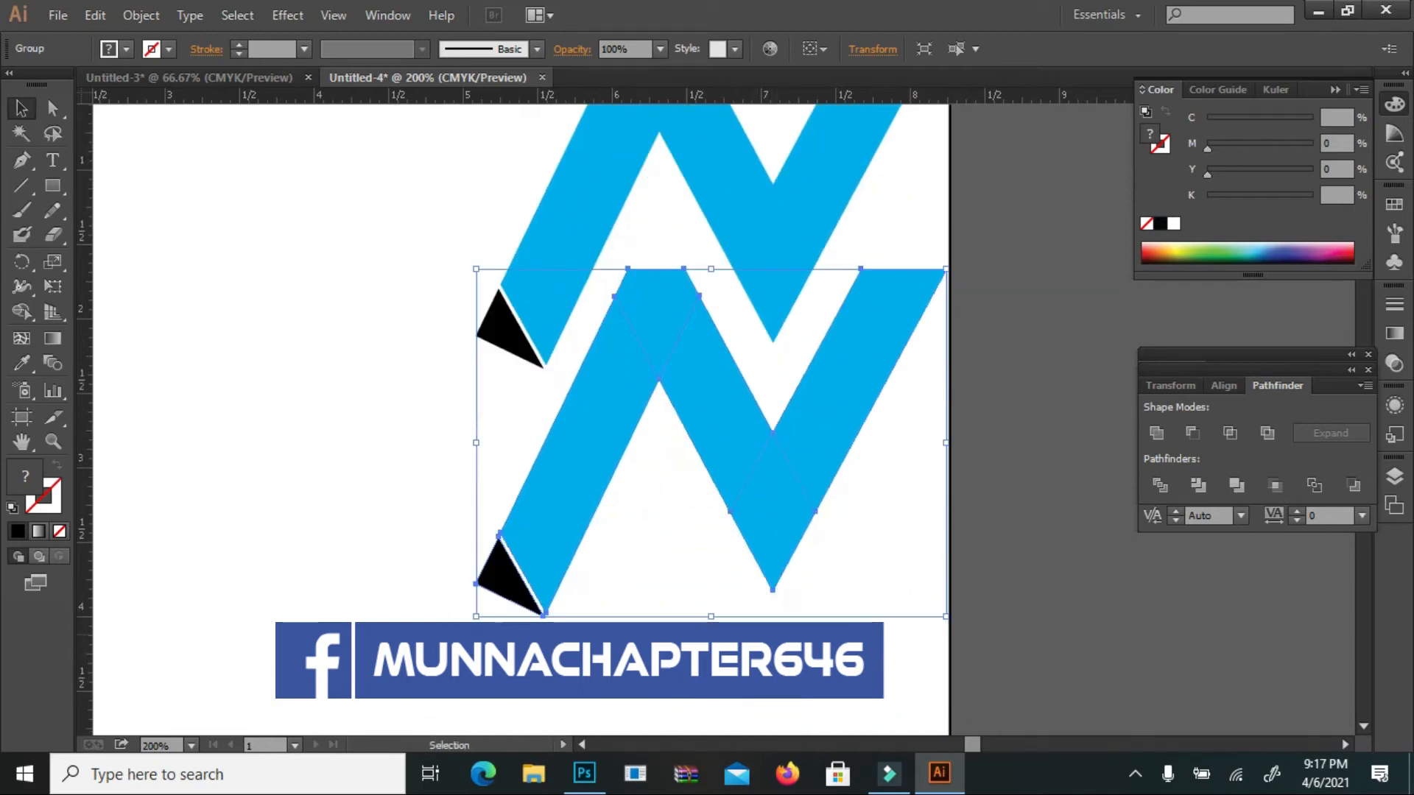
scroll(710, 419, down, 5)
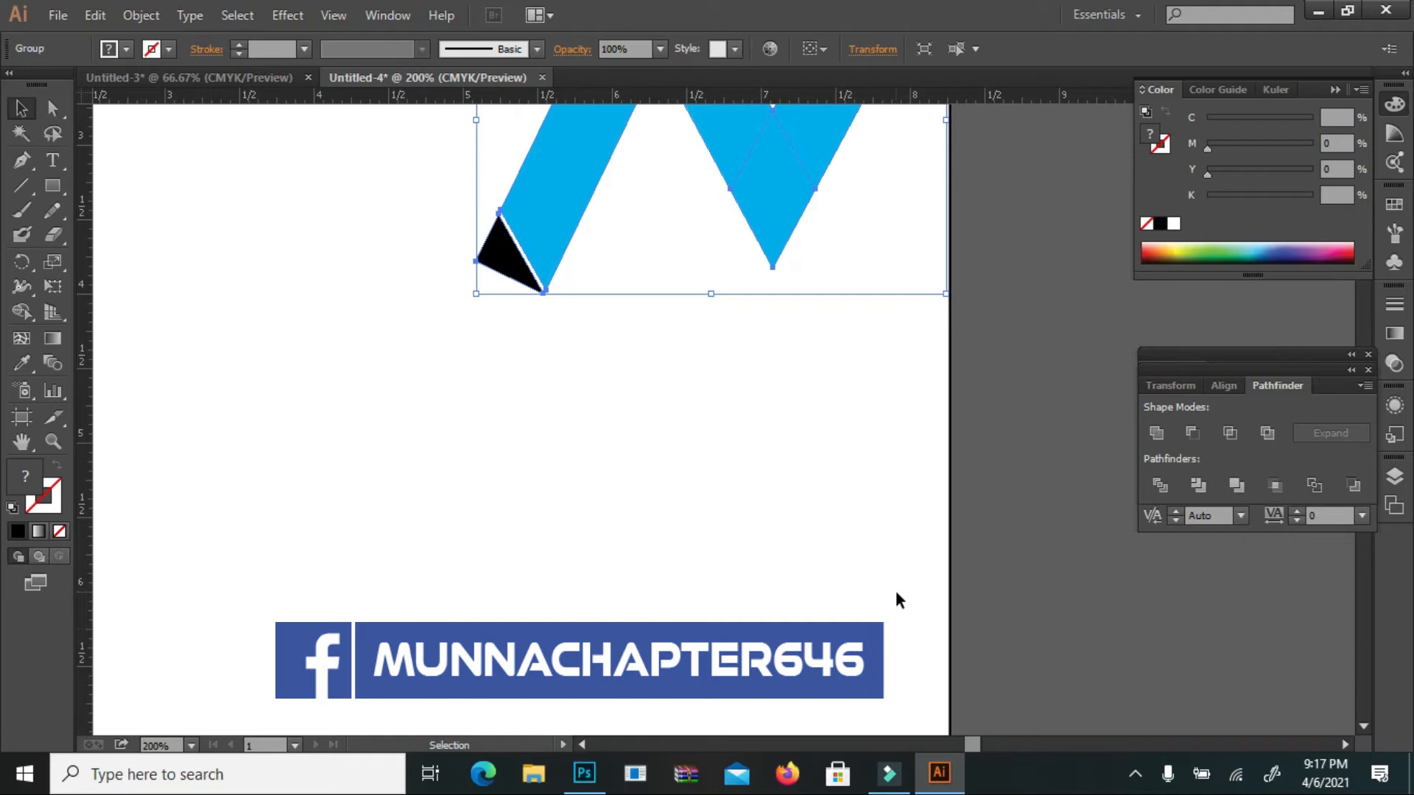
drag(770, 208, 443, 656)
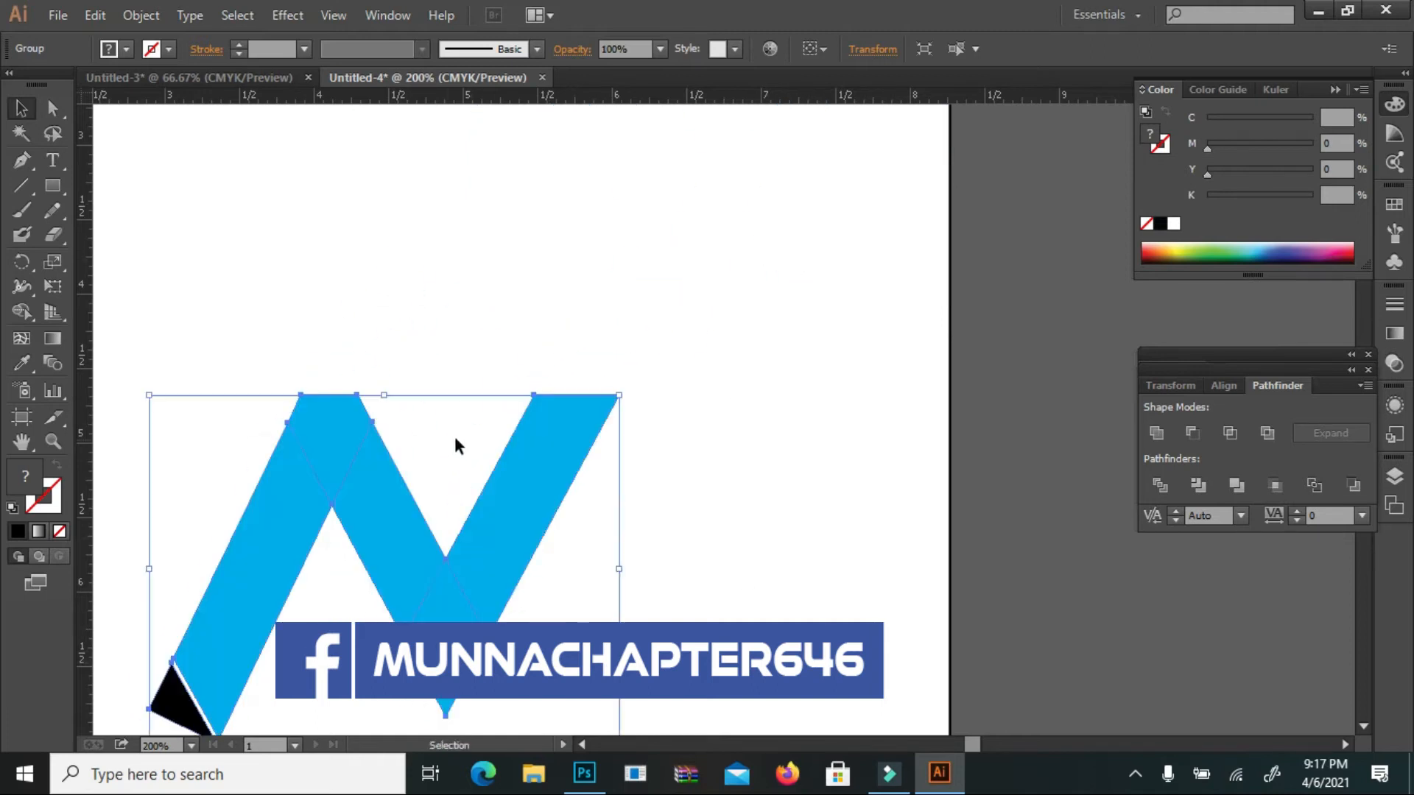
drag(278, 454, 656, 167)
scroll(515, 379, down, 2)
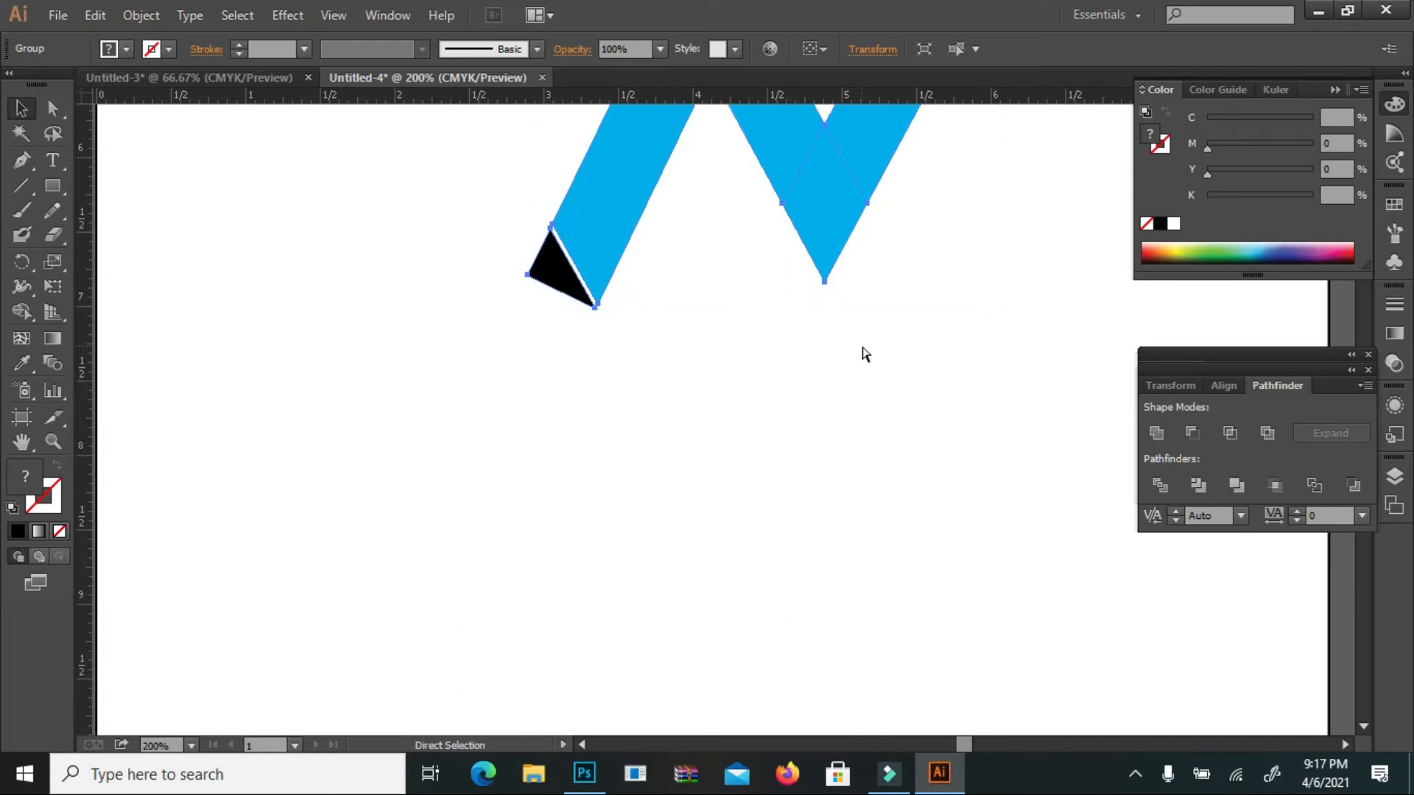
key(ctrl+minus)
key(ctrl+minus)
key(ctrl+minus)
scroll(863, 354, down, 2)
drag(725, 240, 552, 518)
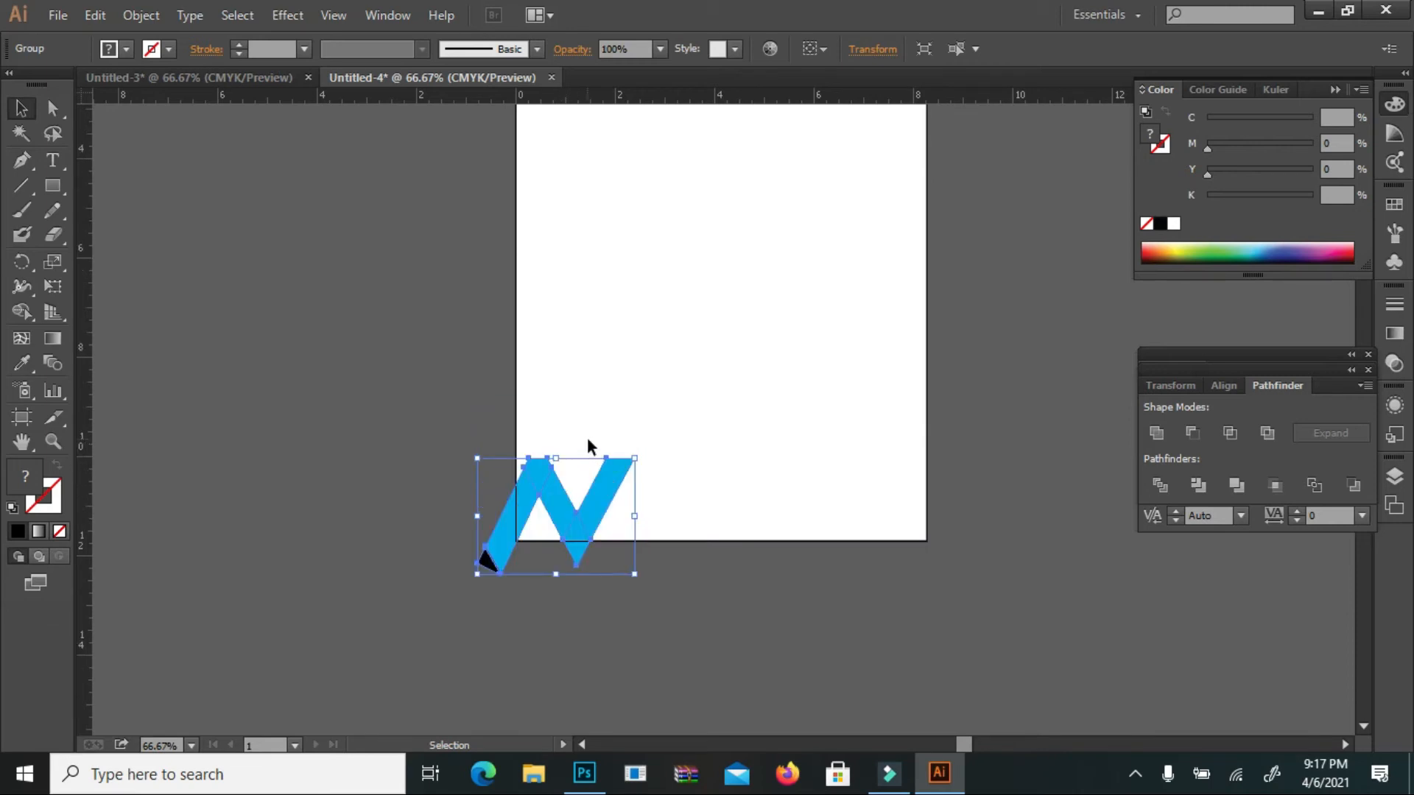
Reflect the zigzag copy about the vertical axis
right_click(556, 459)
mouse_move(666, 609)
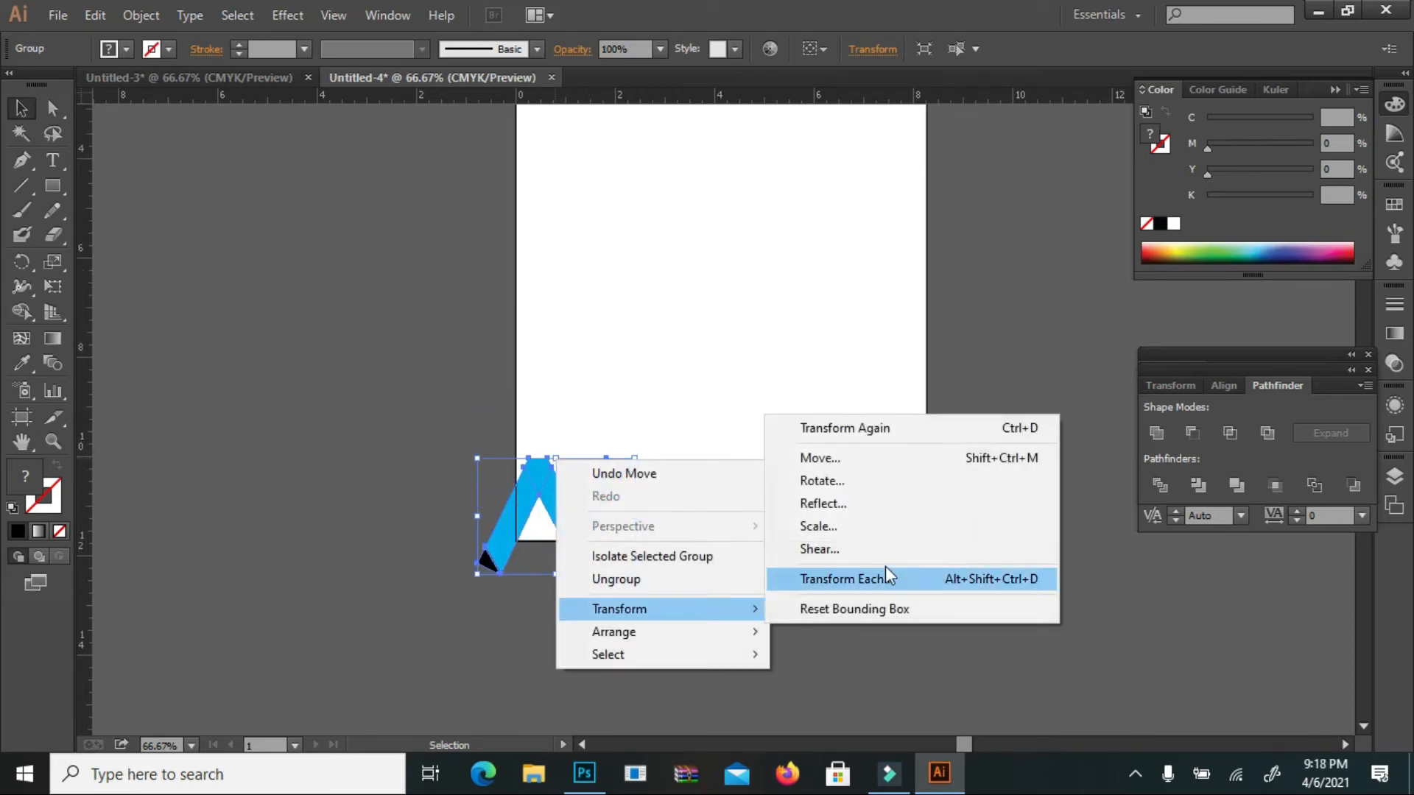
click(925, 502)
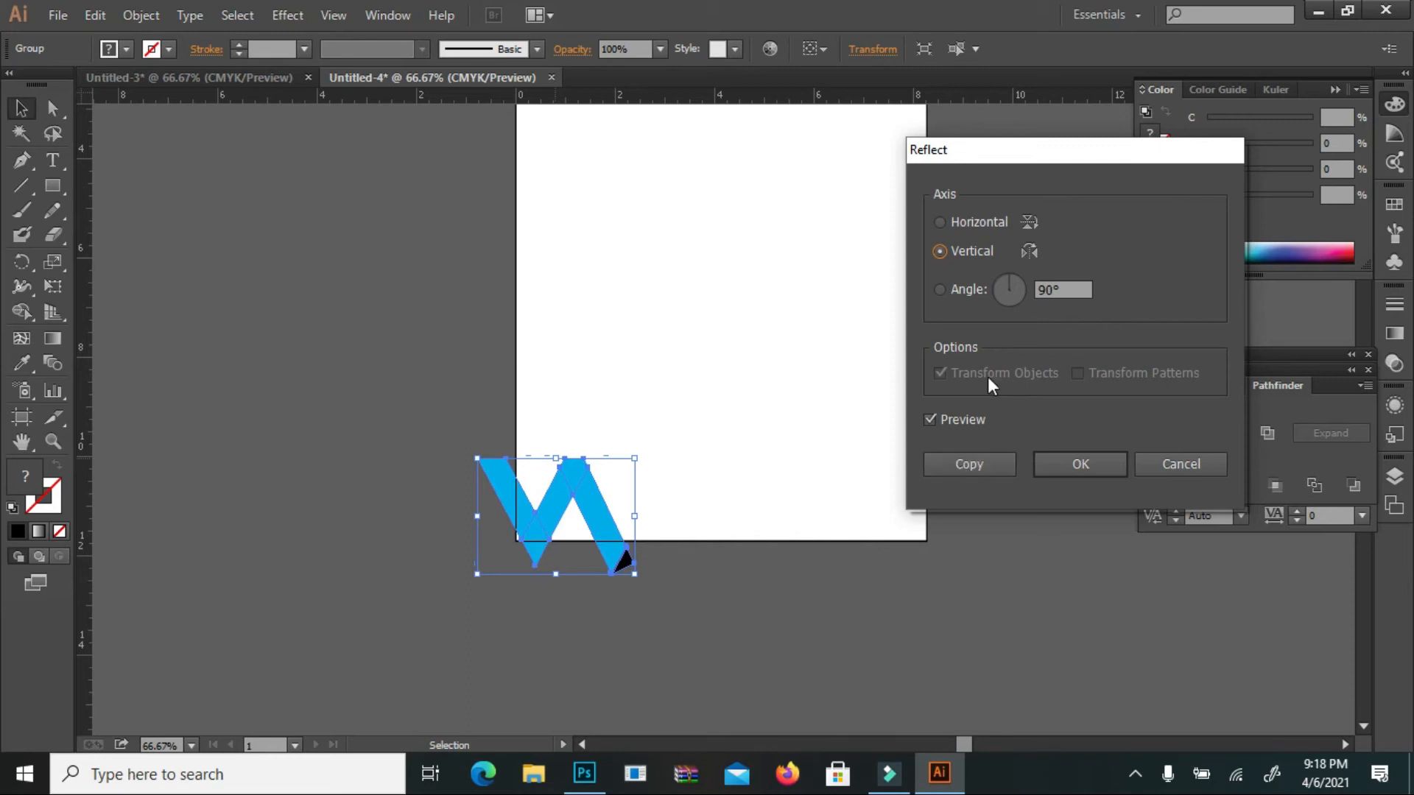
click(973, 224)
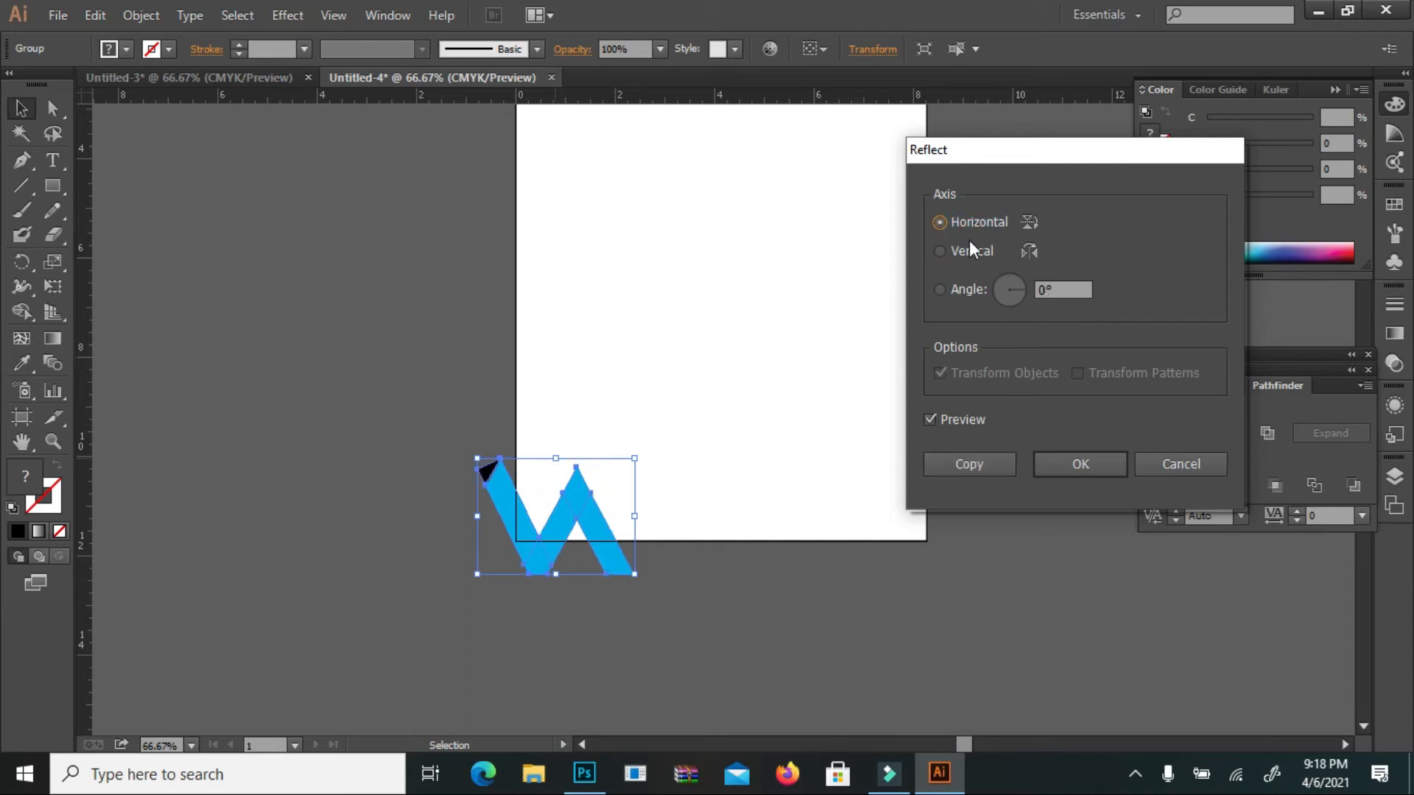
click(978, 253)
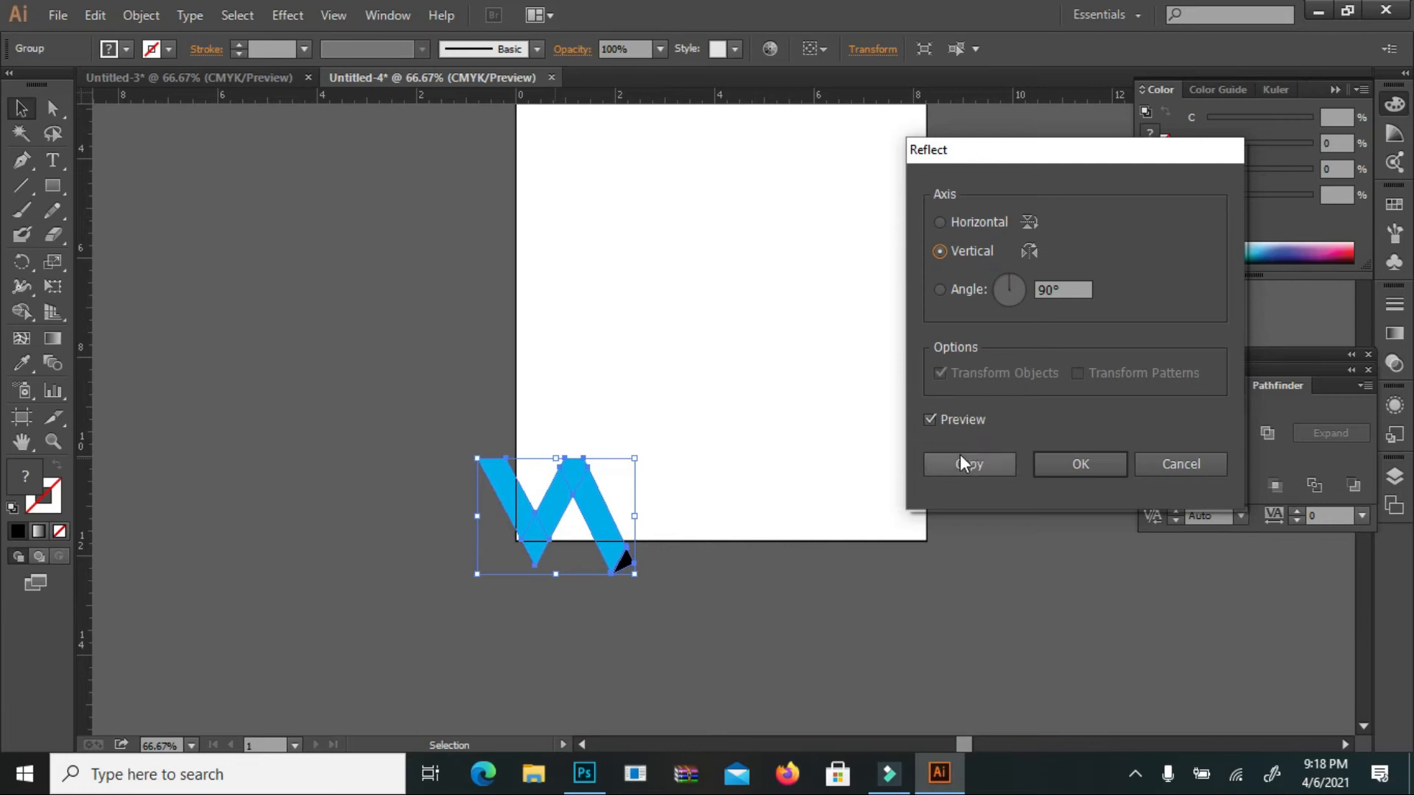
click(1071, 462)
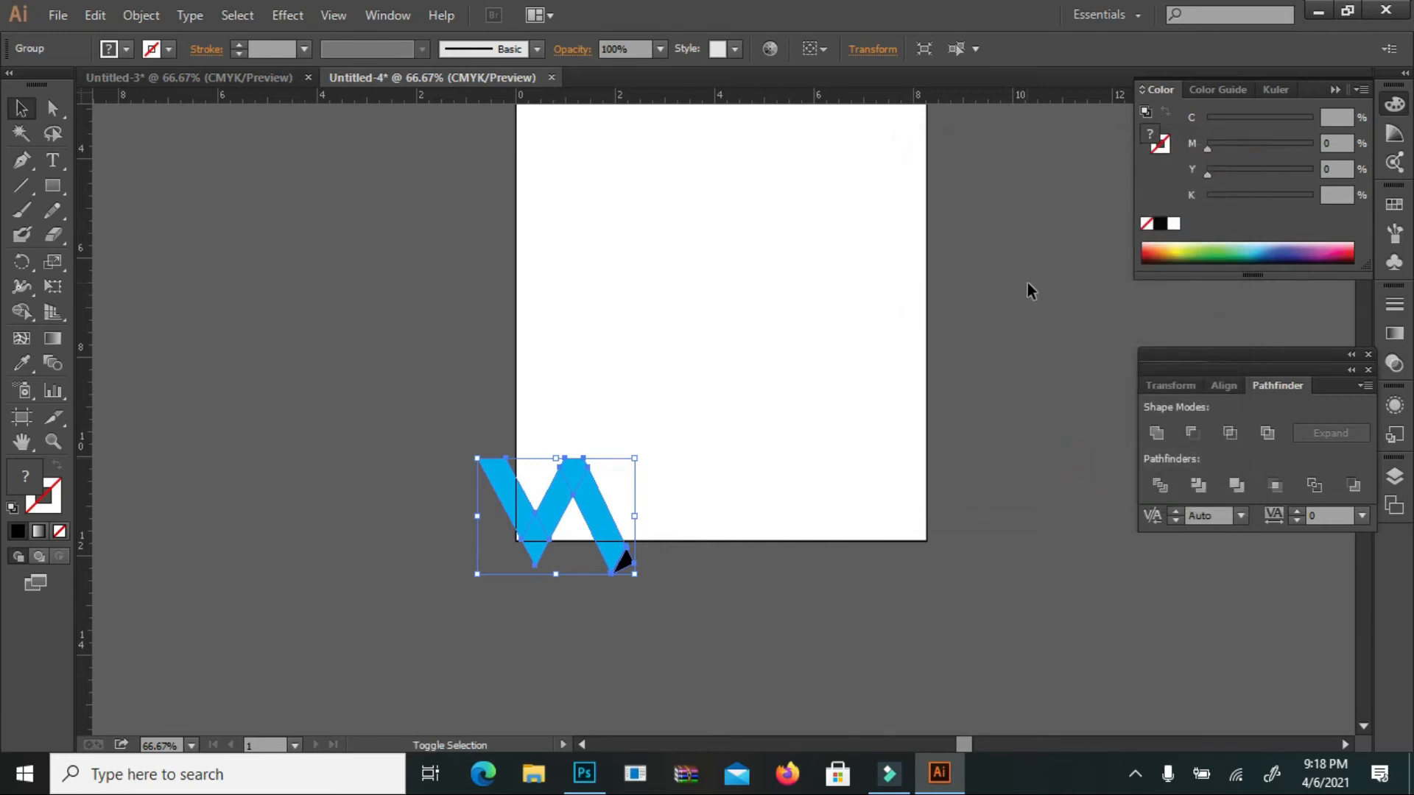
Nudge the reflected zigzag copy right and up until it fits into the artboard's bottom-left corner
key(shift+Right)
key(shift+Right)
key(shift+Right)
key(shift+Right)
key(shift+Right)
key(shift+Up)
key(shift+Up)
key(shift+Up)
key(shift+Up)
key(Up)
key(Right)
key(Right)
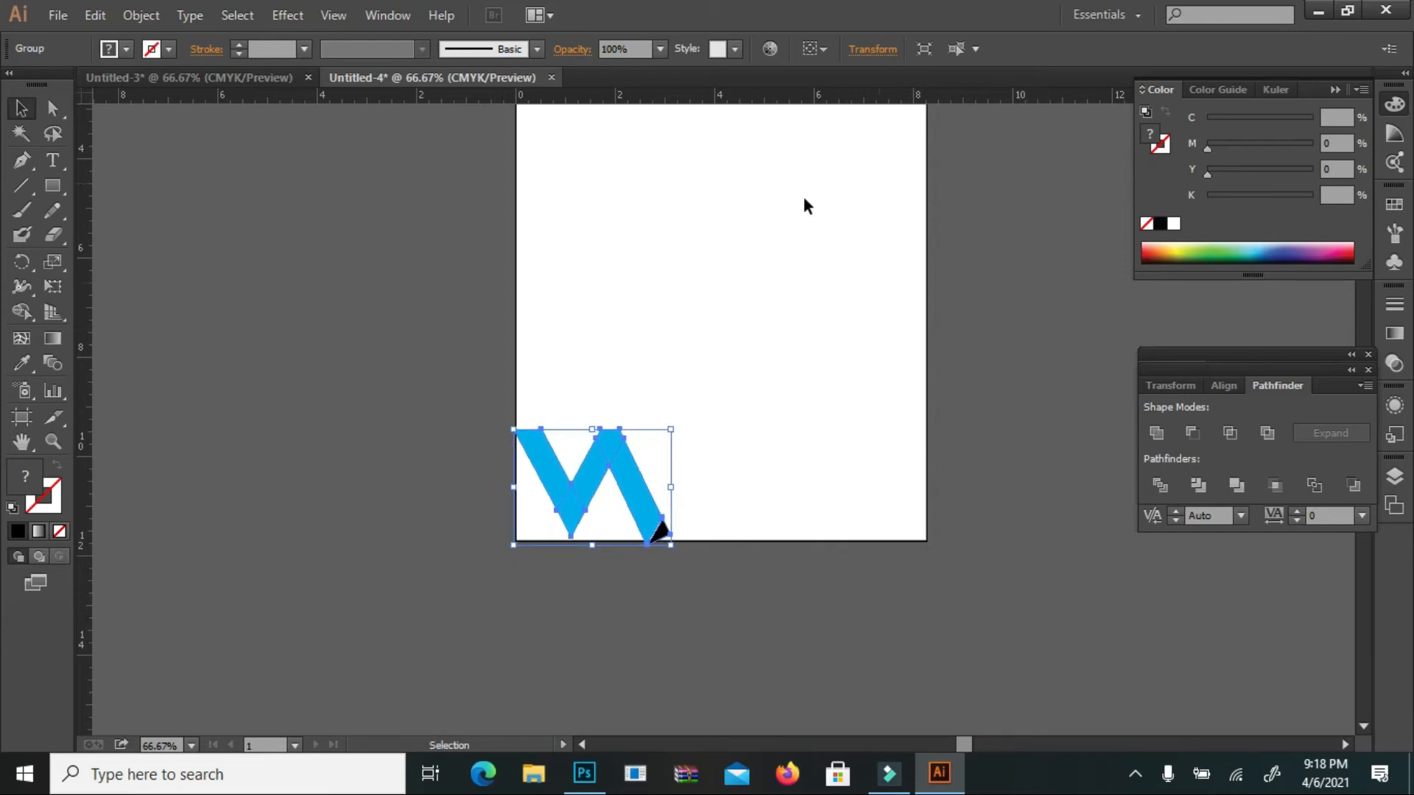
Reflect the zigzag copy in the artboard's bottom-left corner across the horizontal axis
right_click(686, 258)
mouse_move(847, 417)
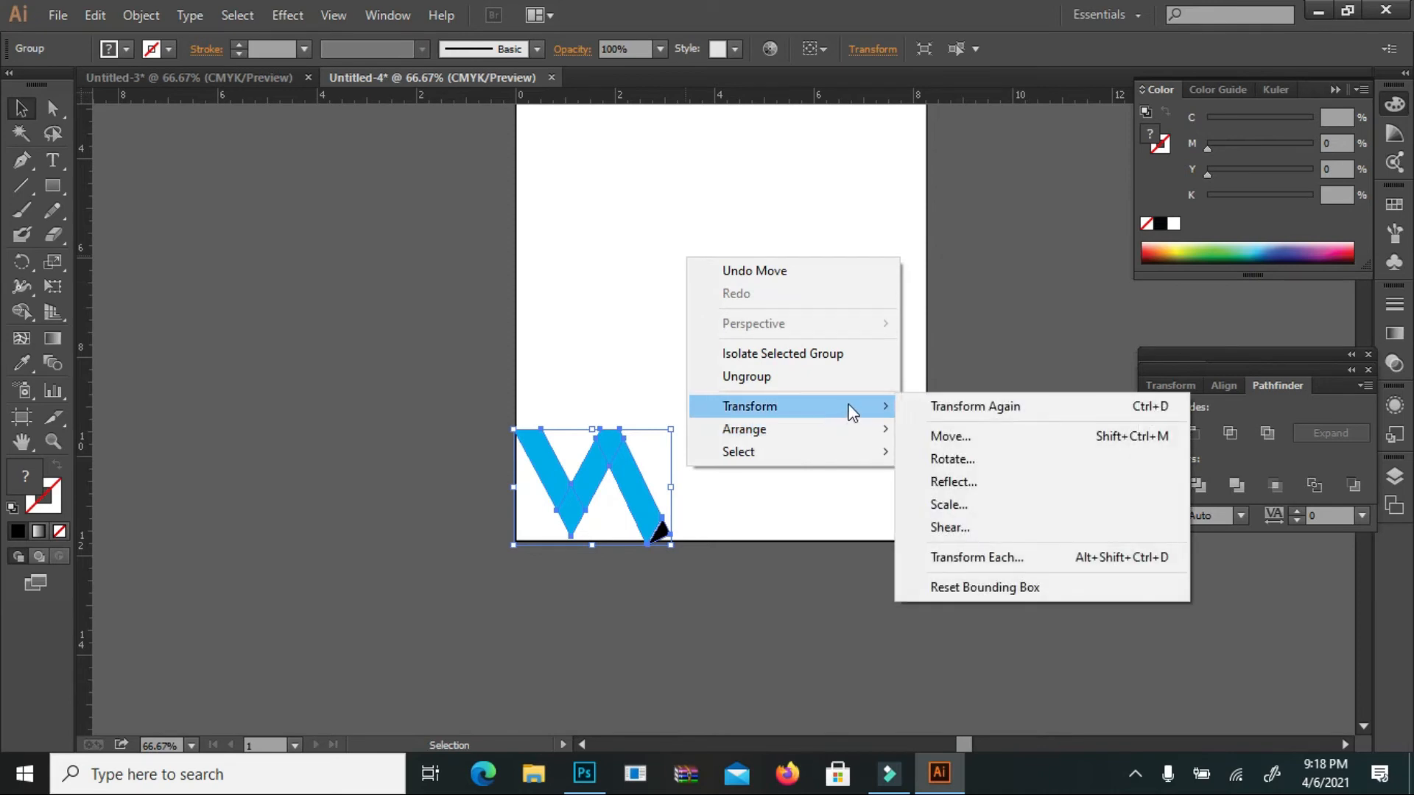
click(1003, 484)
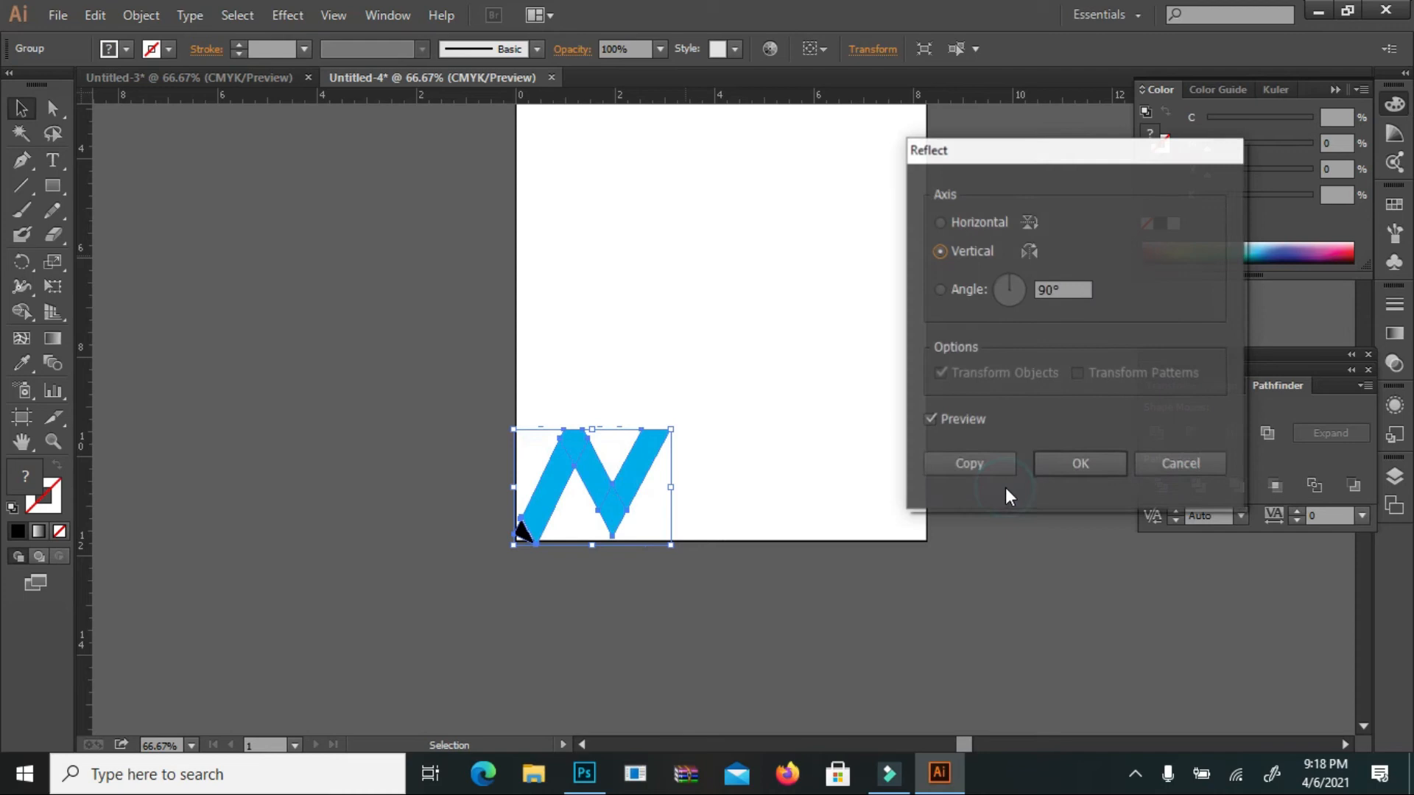
click(982, 223)
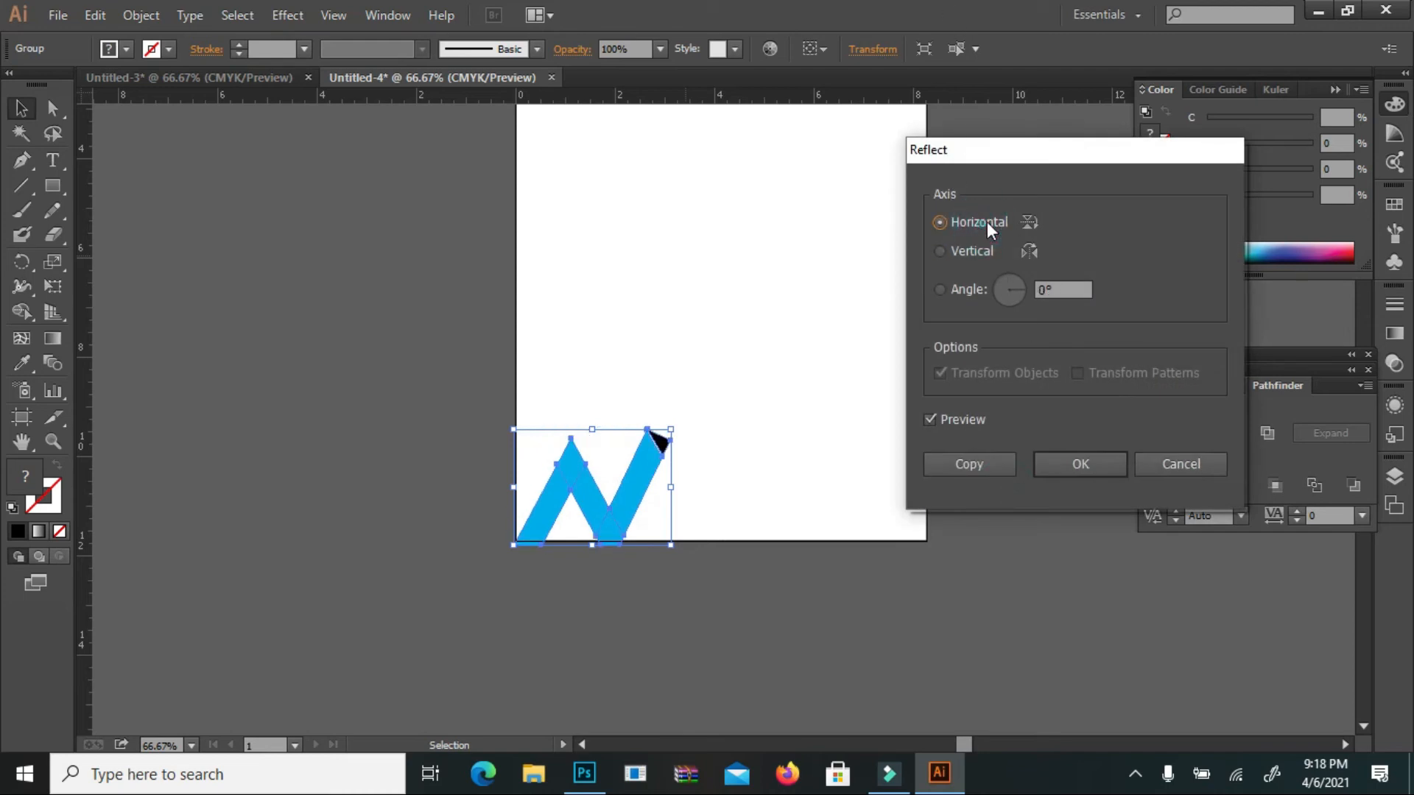
click(1084, 466)
Nudge the flipped zigzag copy up, right and slightly back down to align it with the artboard's bottom-left corner
key(shift+Up)
key(Right)
key(Right)
key(Right)
key(Right)
click(689, 252)
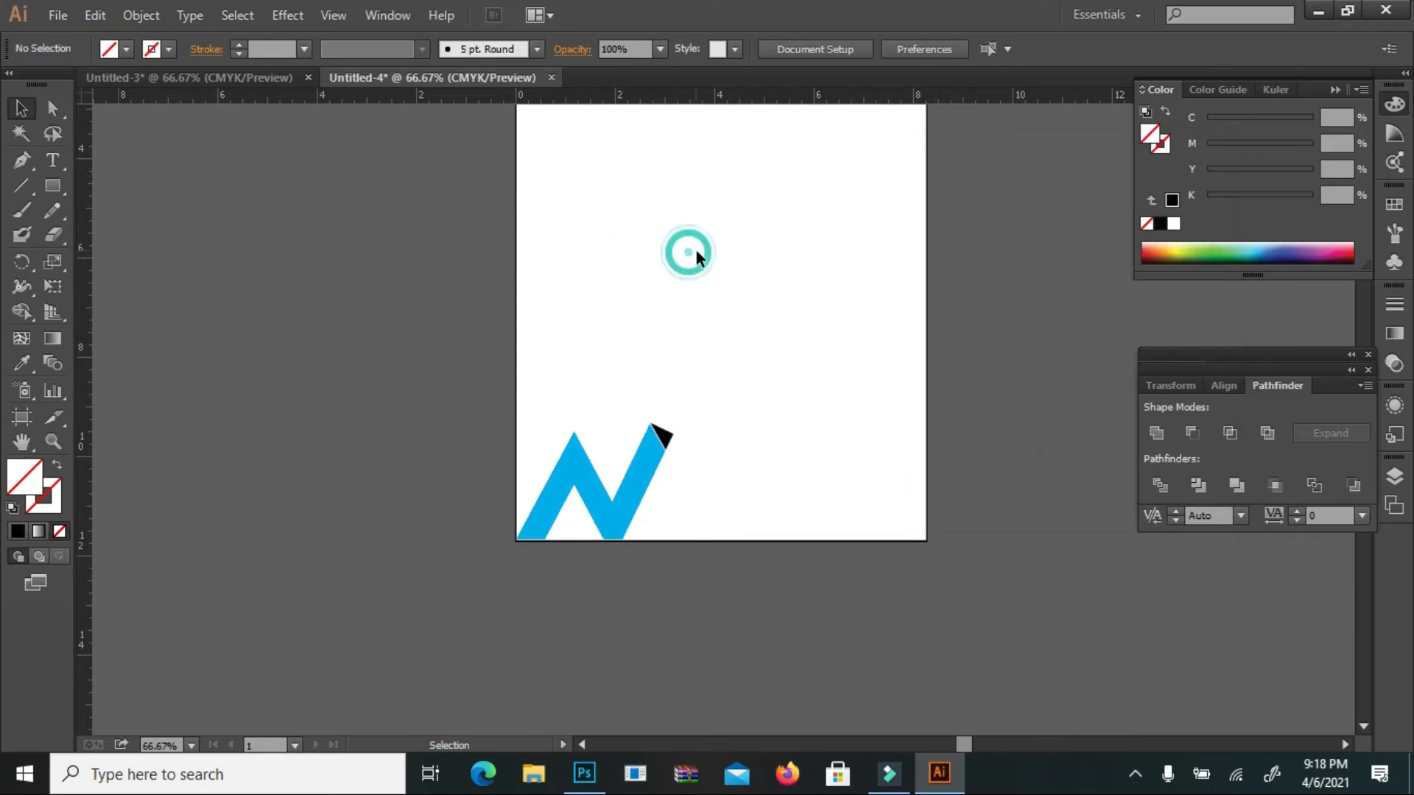
click(591, 512)
key(Down)
key(Down)
key(Down)
click(728, 432)
Examine how the two zigzags sit in opposite corners of the artboard
scroll(738, 429, up, 5)
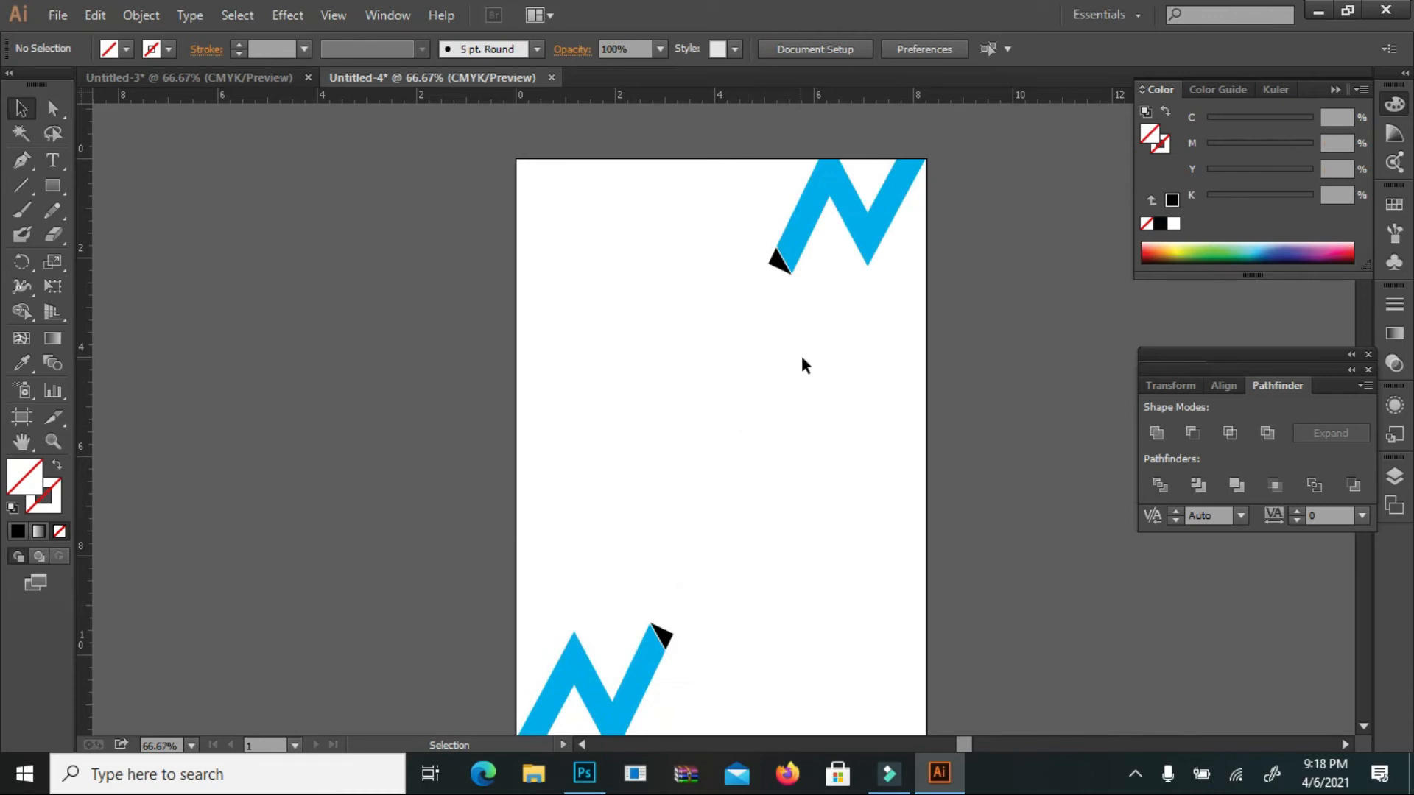
scroll(688, 383, down, 1)
scroll(726, 365, up, 2)
scroll(742, 356, down, 2)
scroll(742, 356, up, 2)
scroll(633, 269, down, 1)
scroll(759, 515, down, 2)
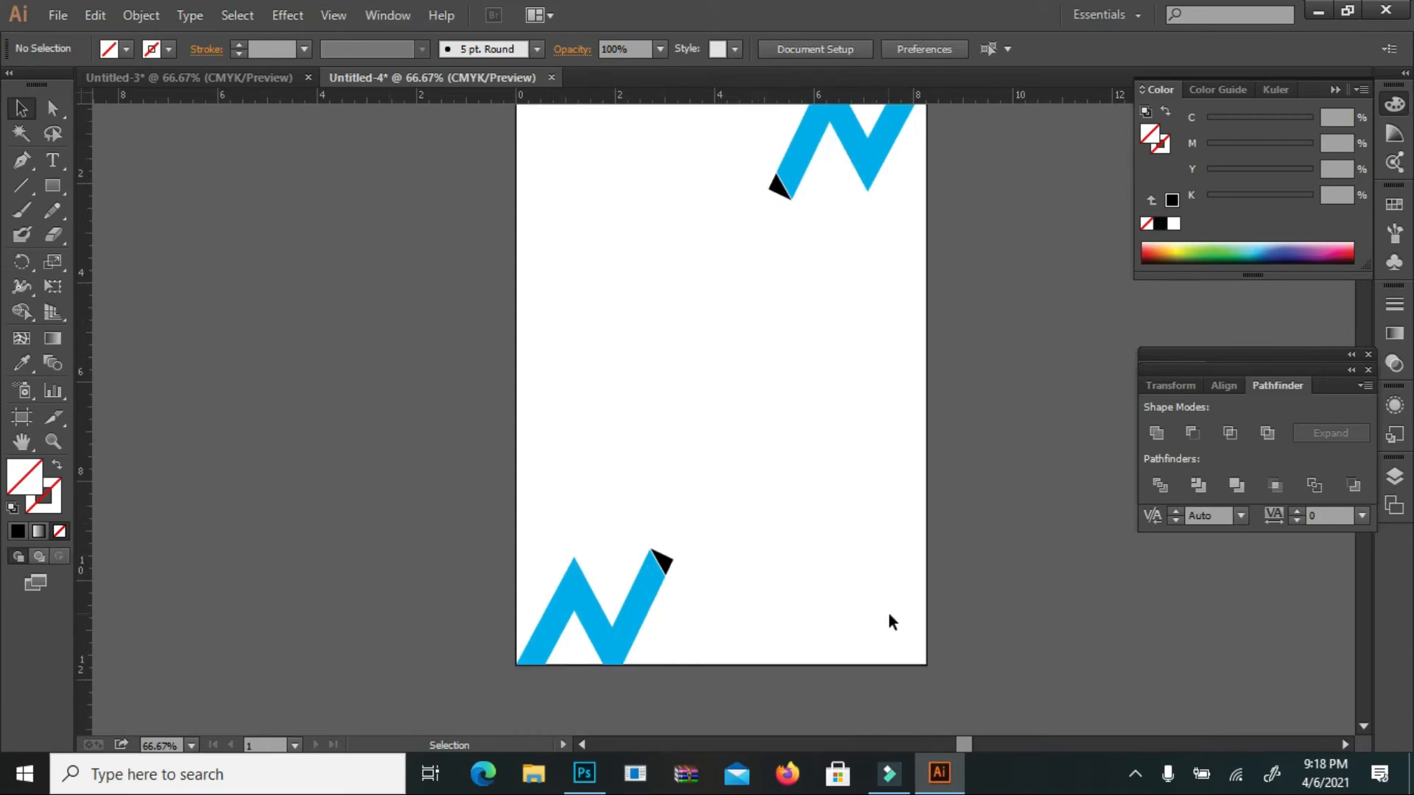
scroll(889, 615, up, 1)
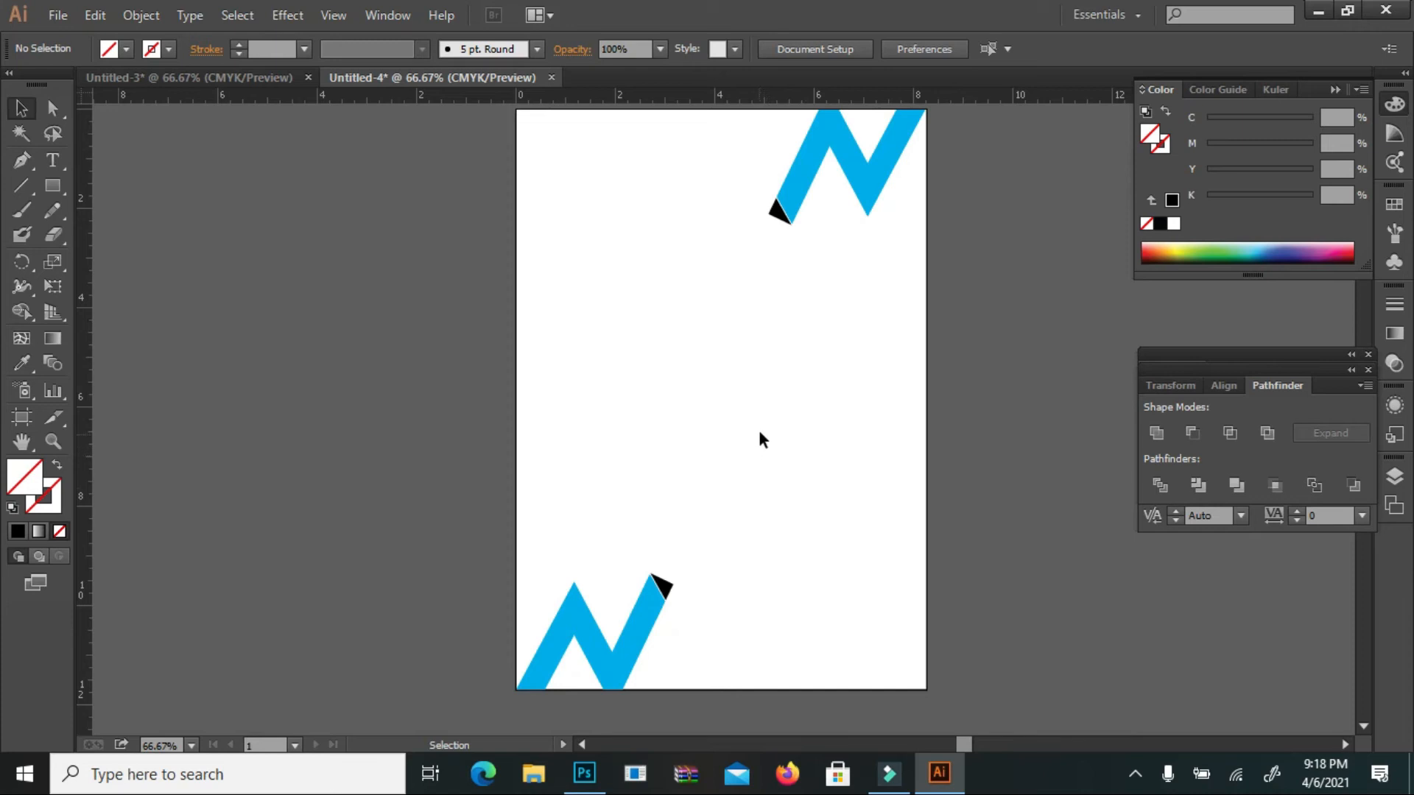
scroll(760, 351, up, 2)
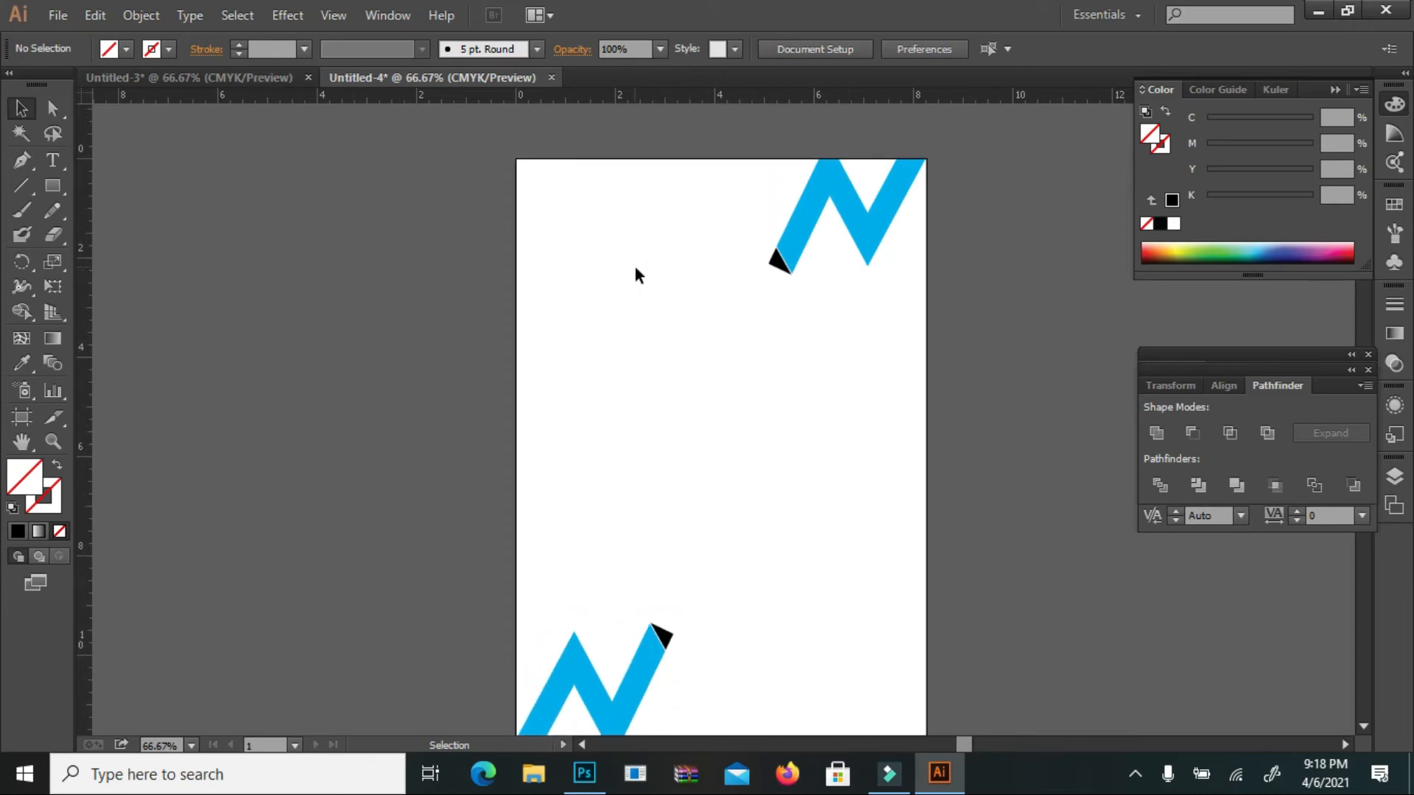
Copy the logo group from Untitled-3 into Untitled-4 and position it in the artboard's upper-left corner area
click(221, 78)
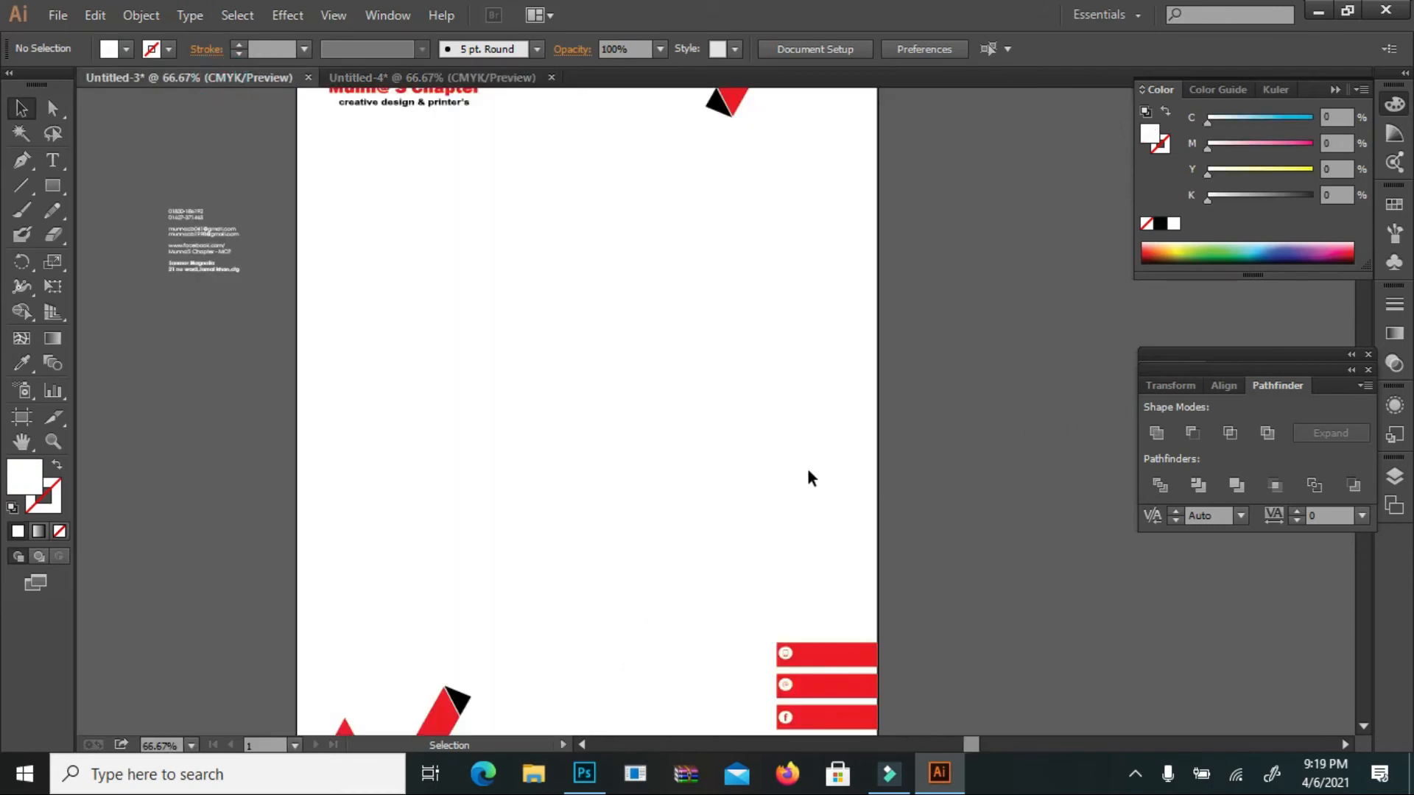
click(362, 143)
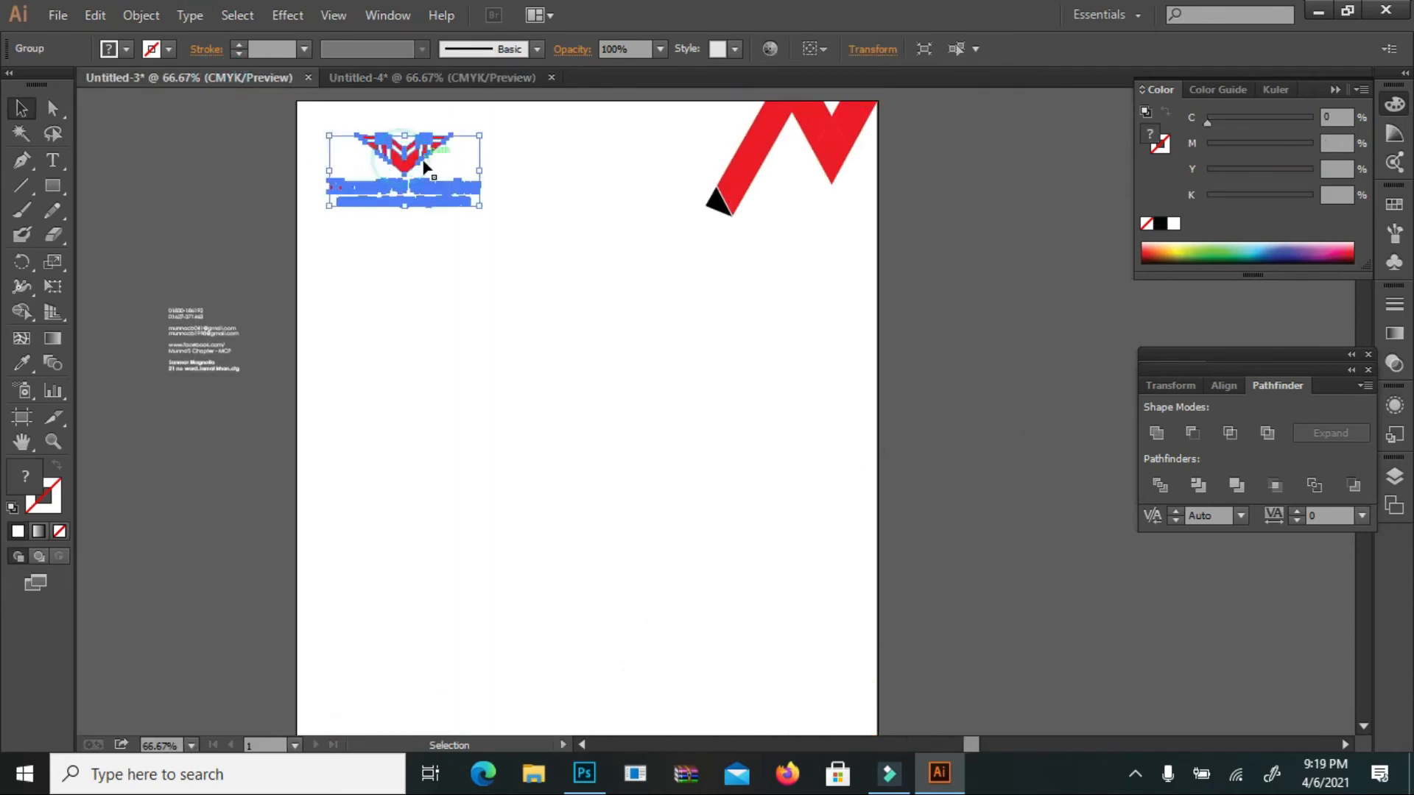
drag(362, 142, 382, 77)
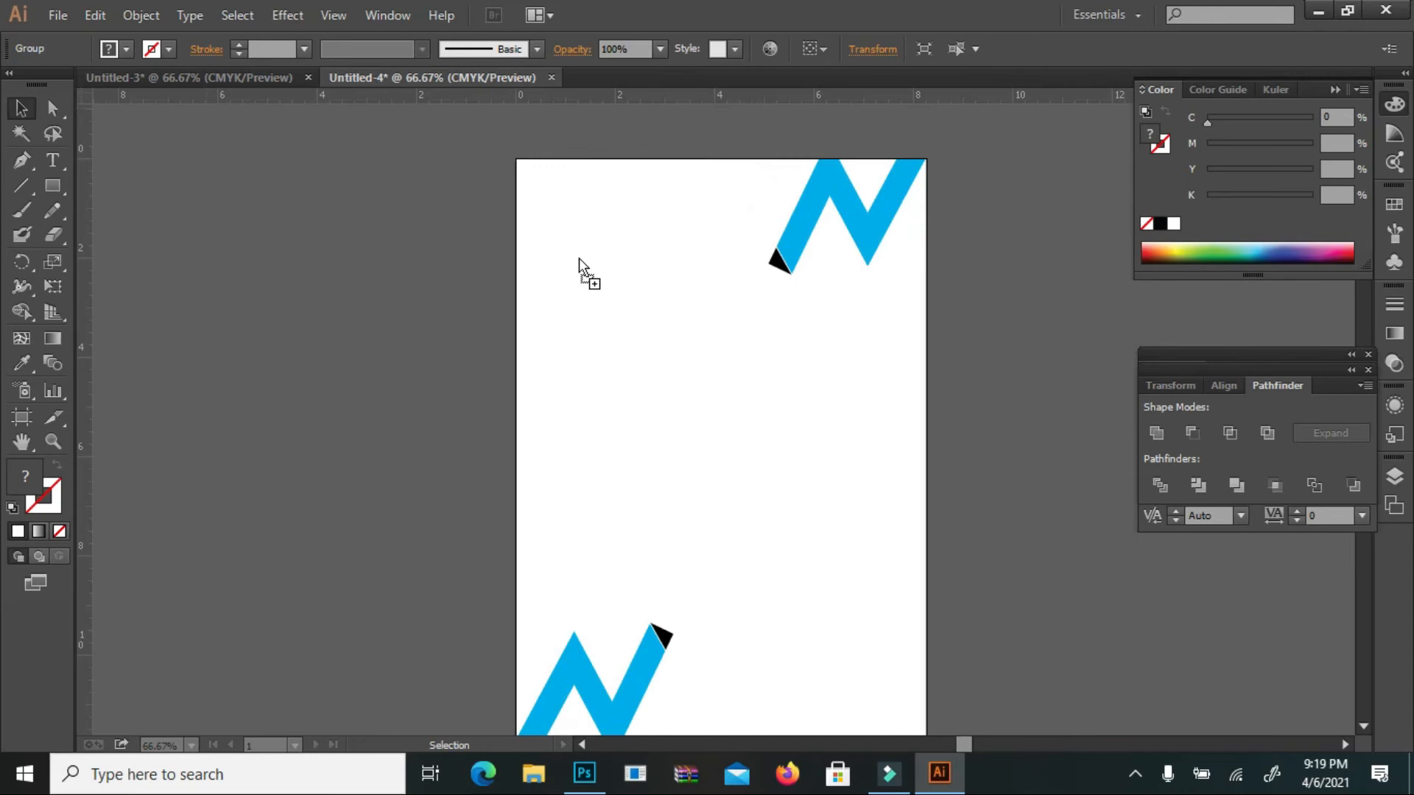
drag(626, 206, 589, 206)
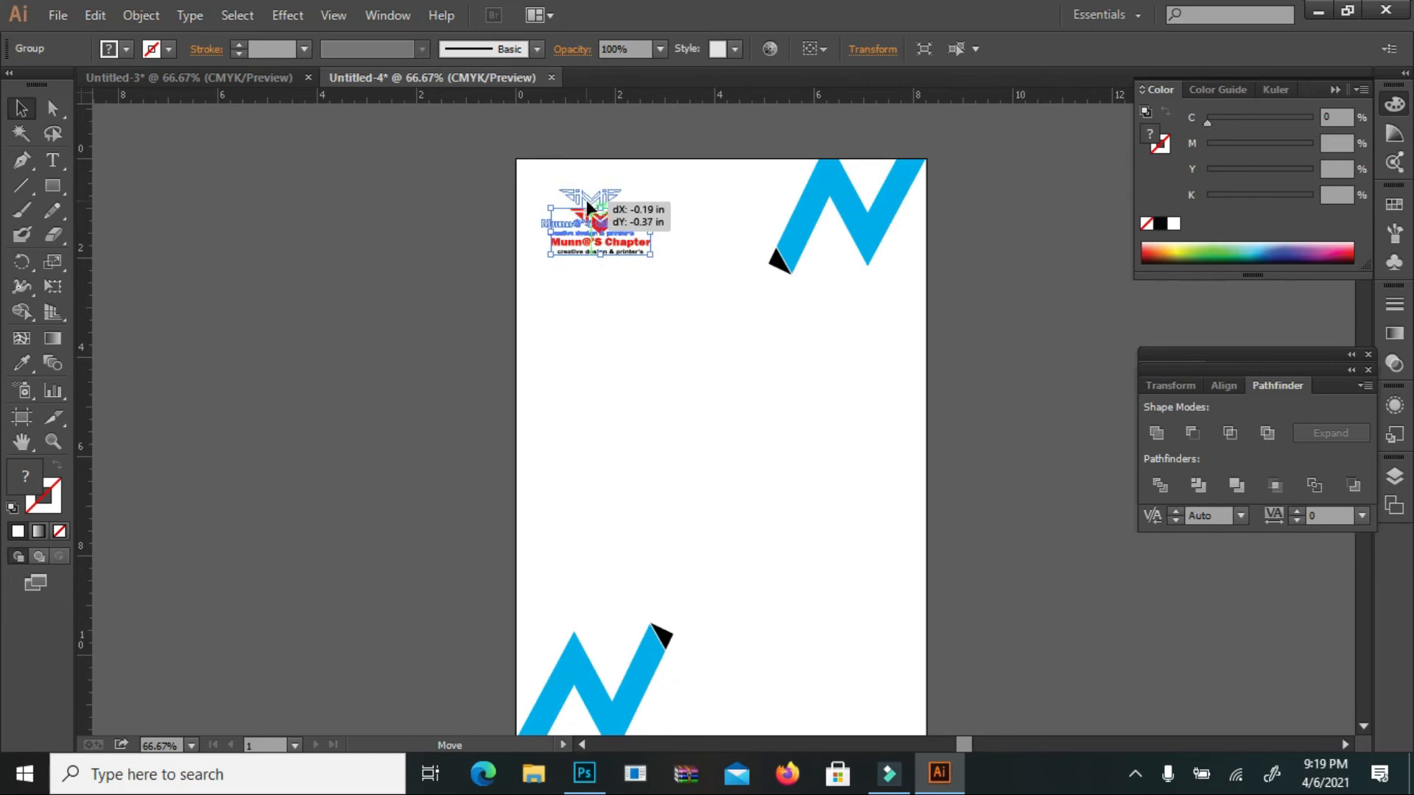
click(728, 201)
Recolor the whole logo group with the cyan sampled from the top-right zigzag
drag(563, 180, 610, 210)
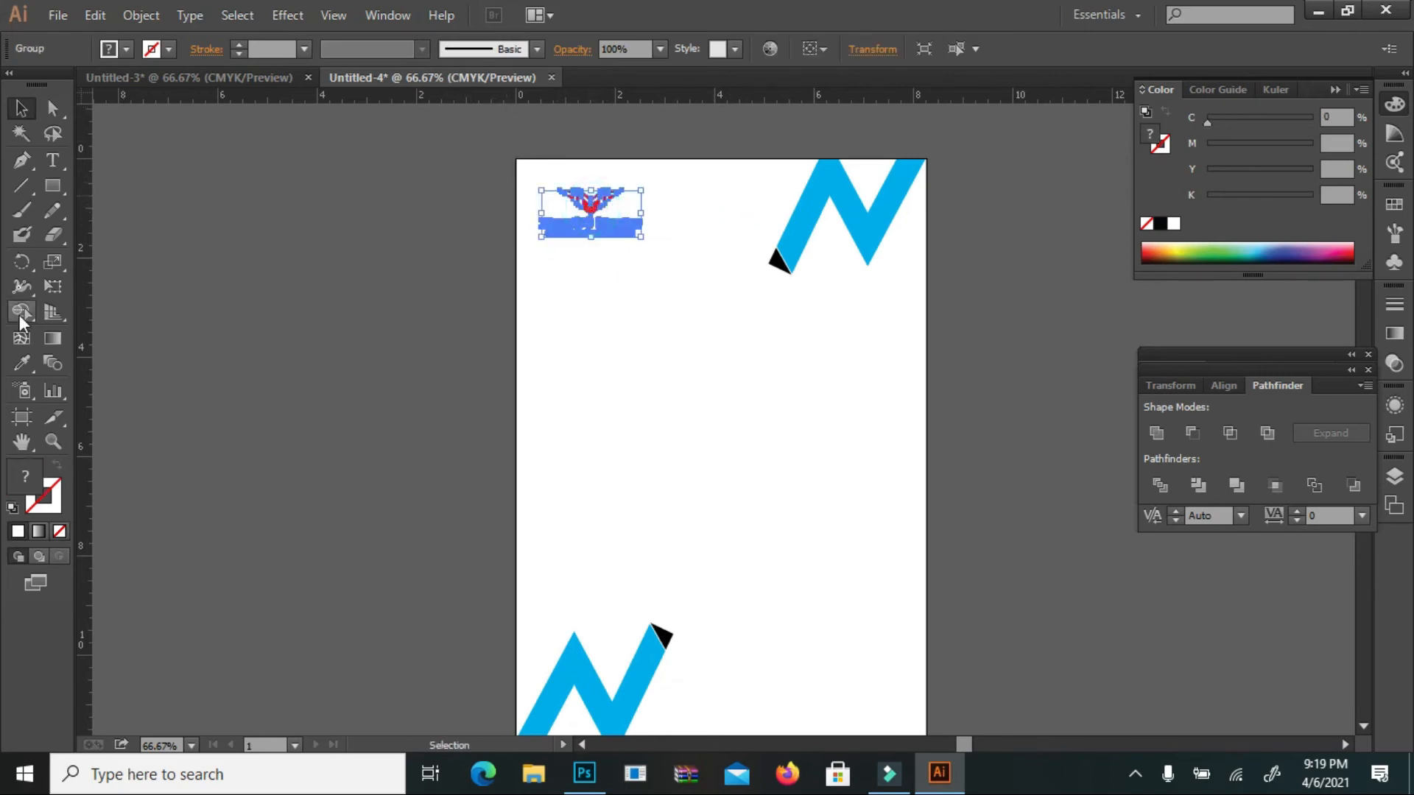
click(25, 358)
click(902, 191)
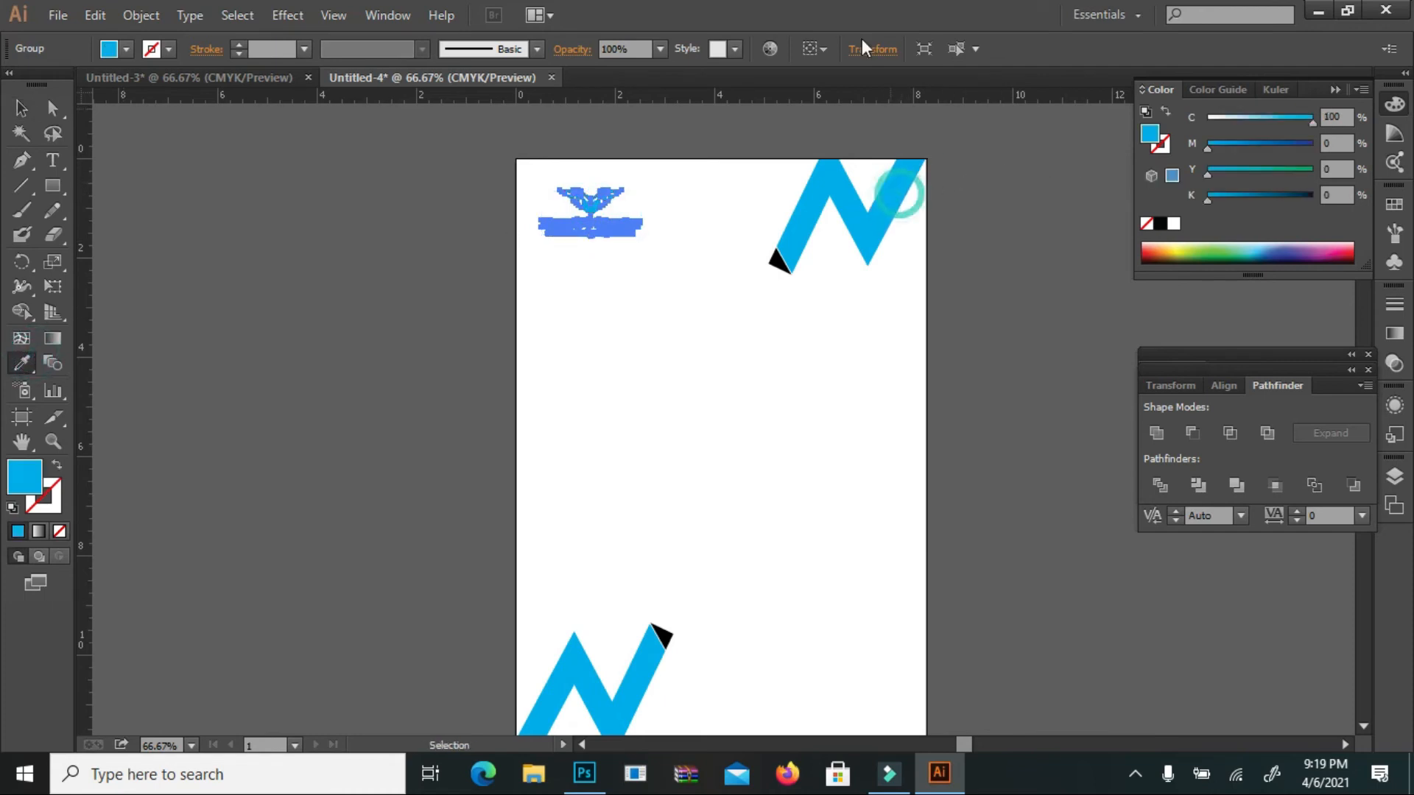
click(22, 108)
click(587, 388)
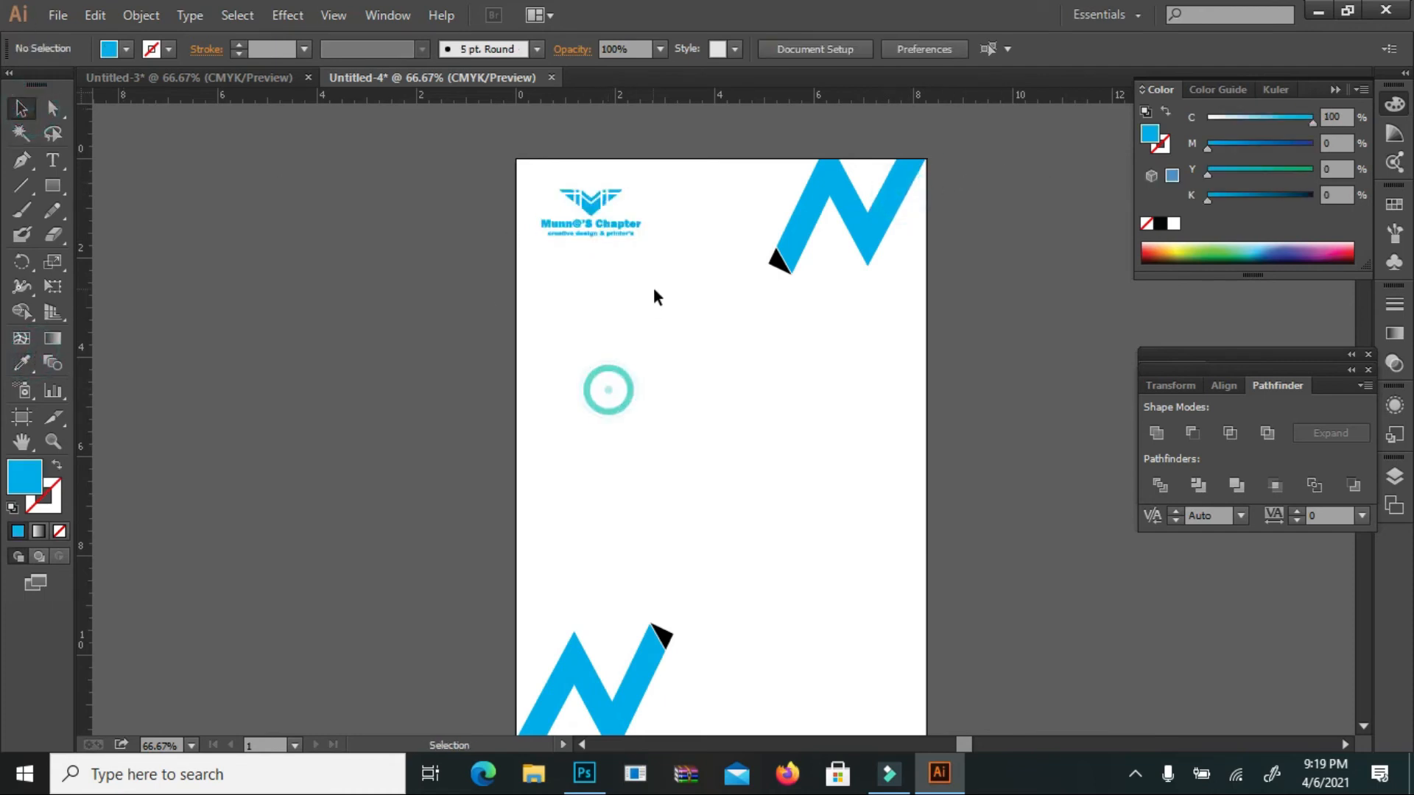
Isolate the logo's tagline "creative design & printer's" and set its fill to black
double_click(626, 236)
click(626, 236)
click(118, 50)
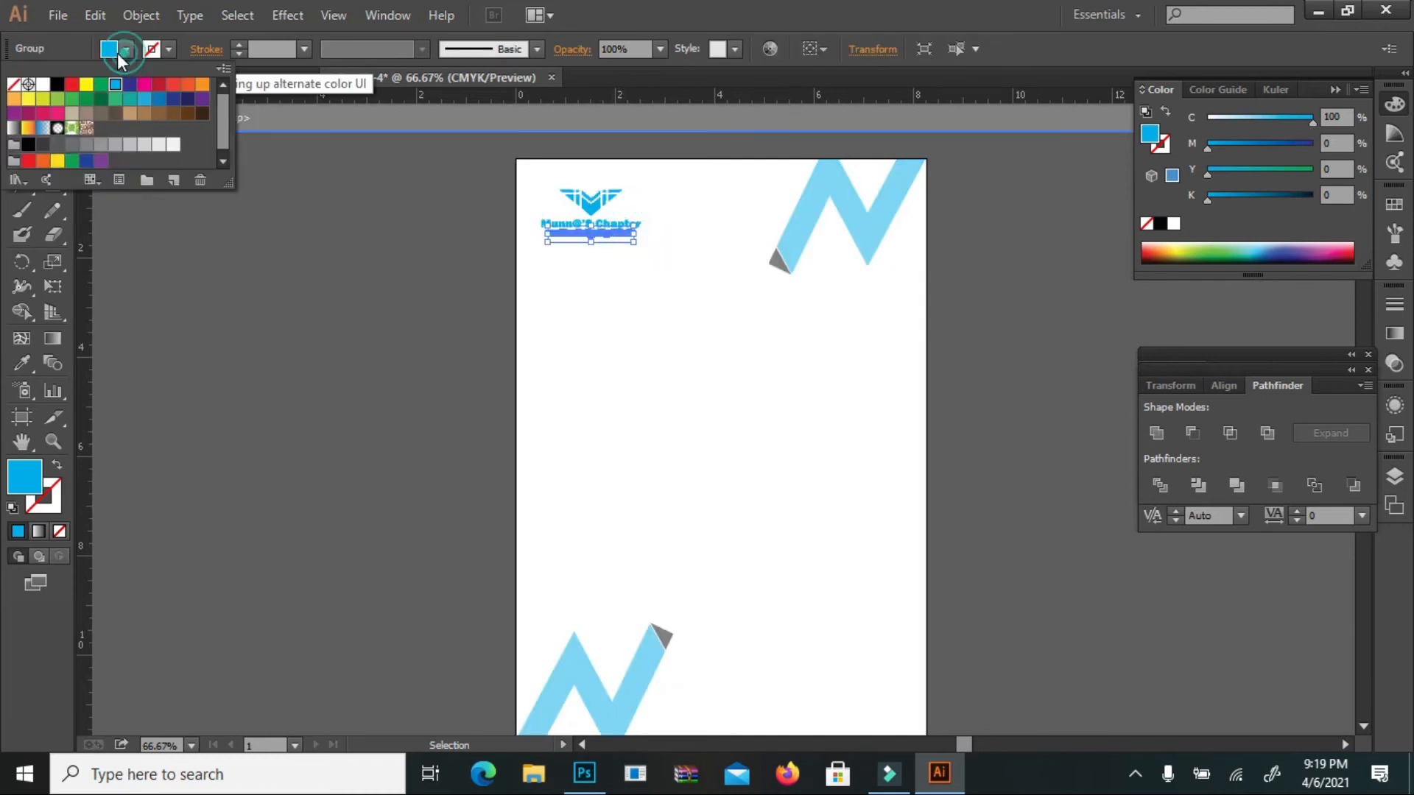
click(55, 109)
double_click(325, 289)
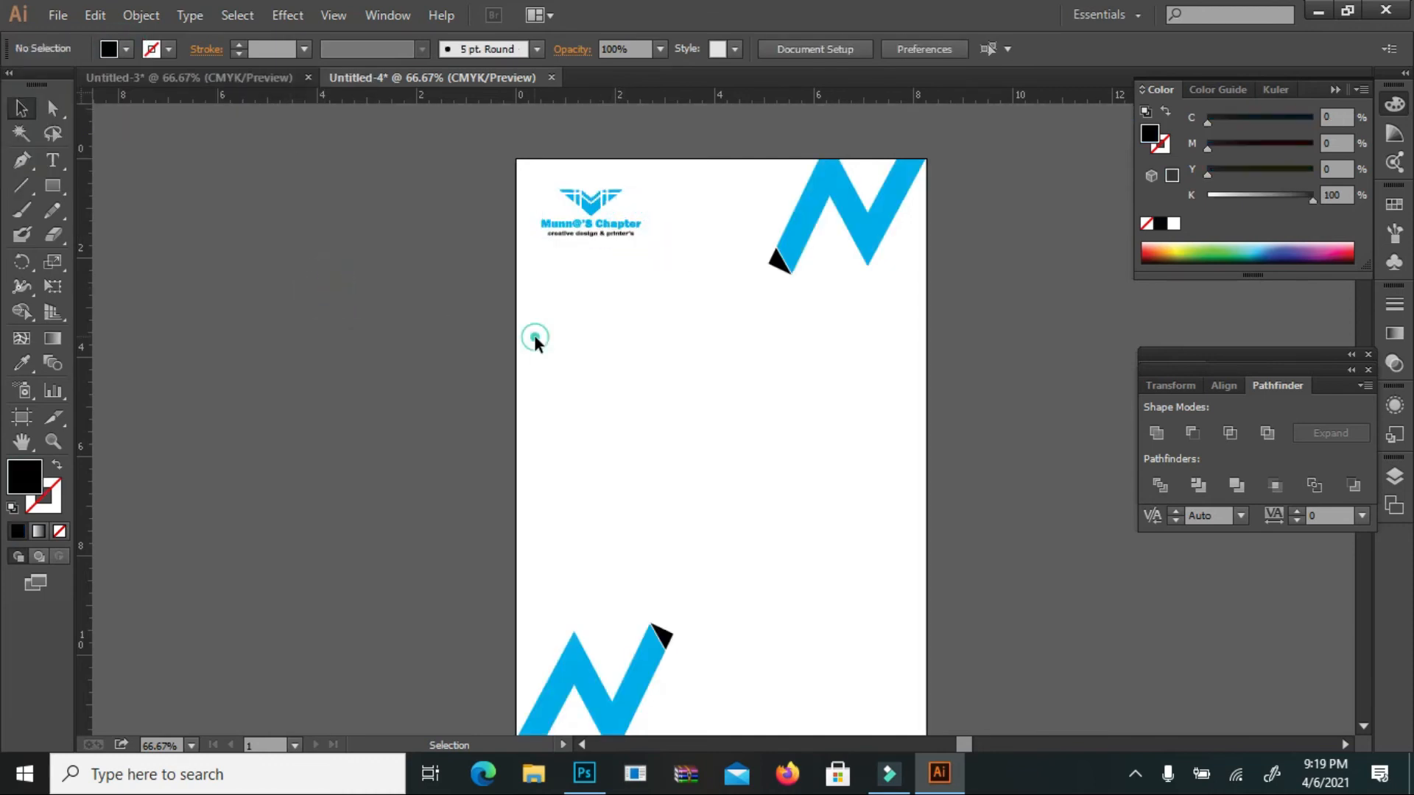
Draw a thin rectangle about 2 in wide against the artboard's lower right edge and fill it with the zigzag's cyan
scroll(401, 368, down, 1)
drag(706, 315, 446, 303)
click(56, 185)
drag(567, 520, 665, 537)
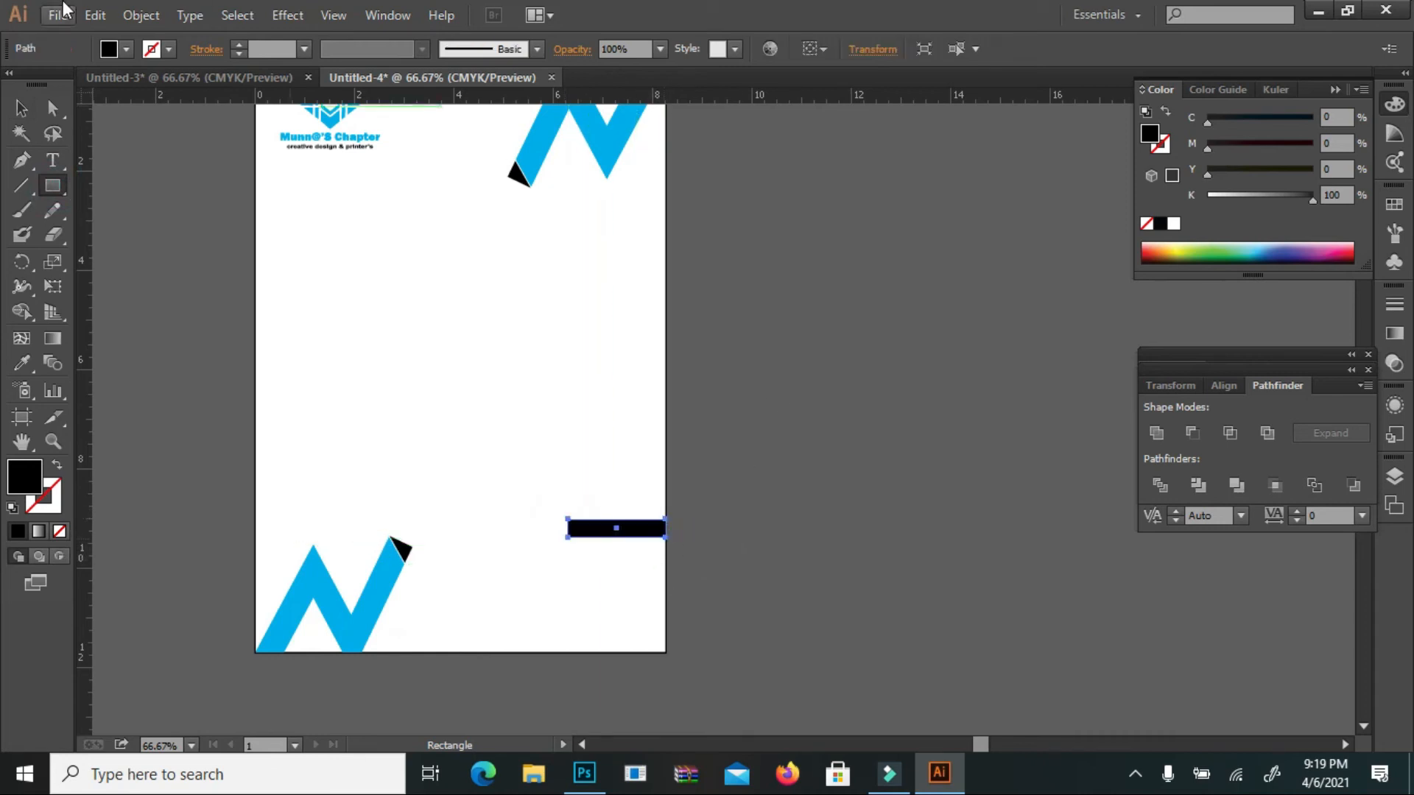
click(30, 362)
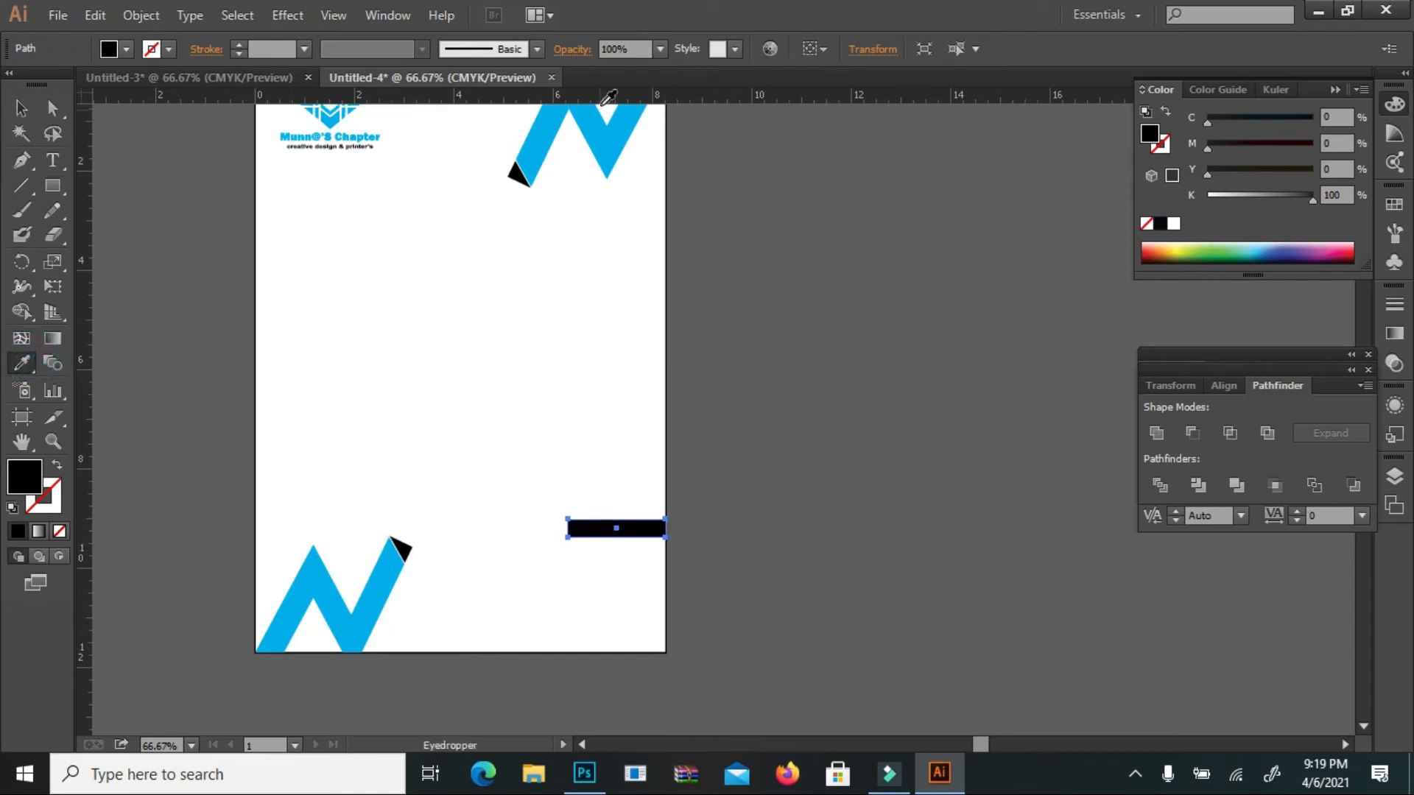
click(600, 125)
click(21, 108)
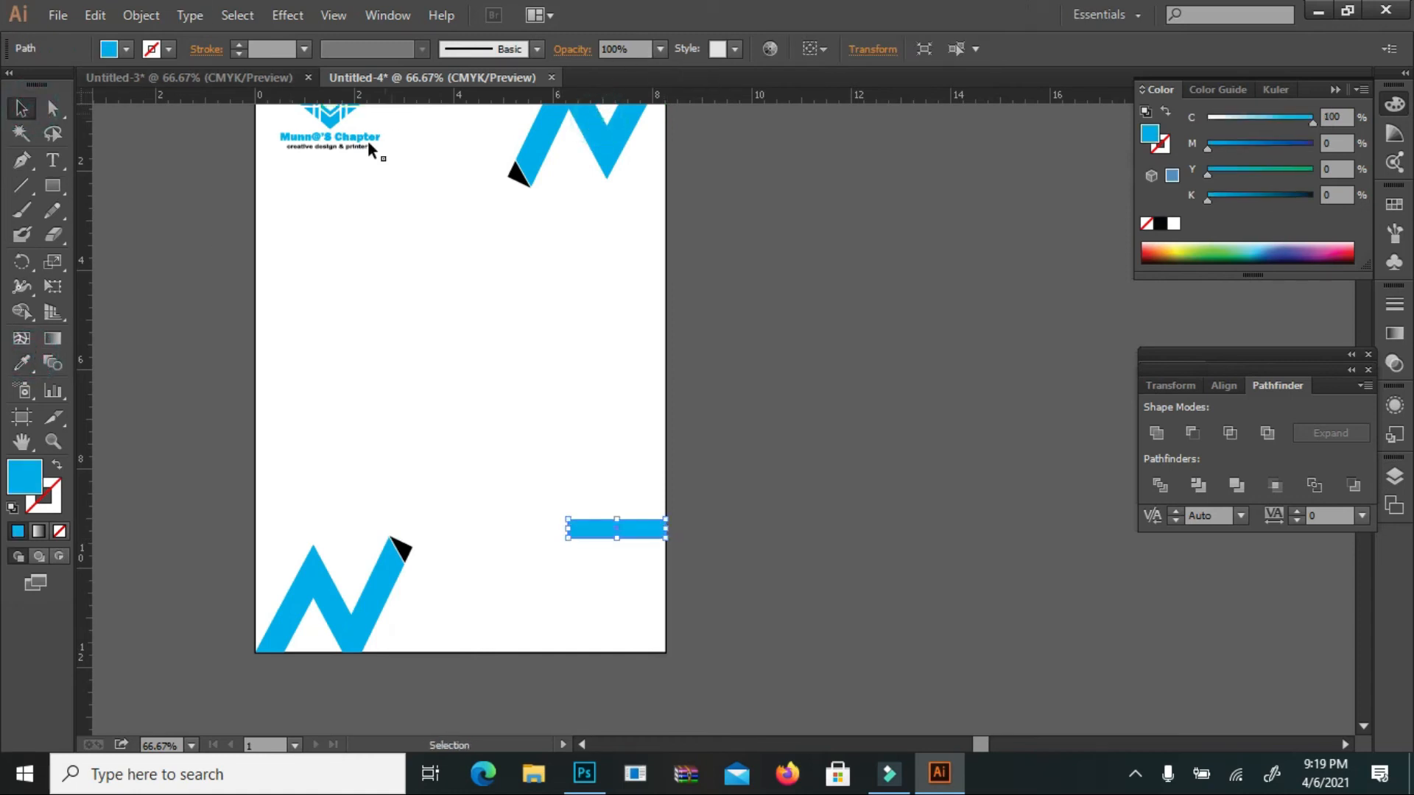
Duplicate the cyan bar just below itself and repeat the copy twice to make four evenly spaced bars
drag(617, 537, 628, 563)
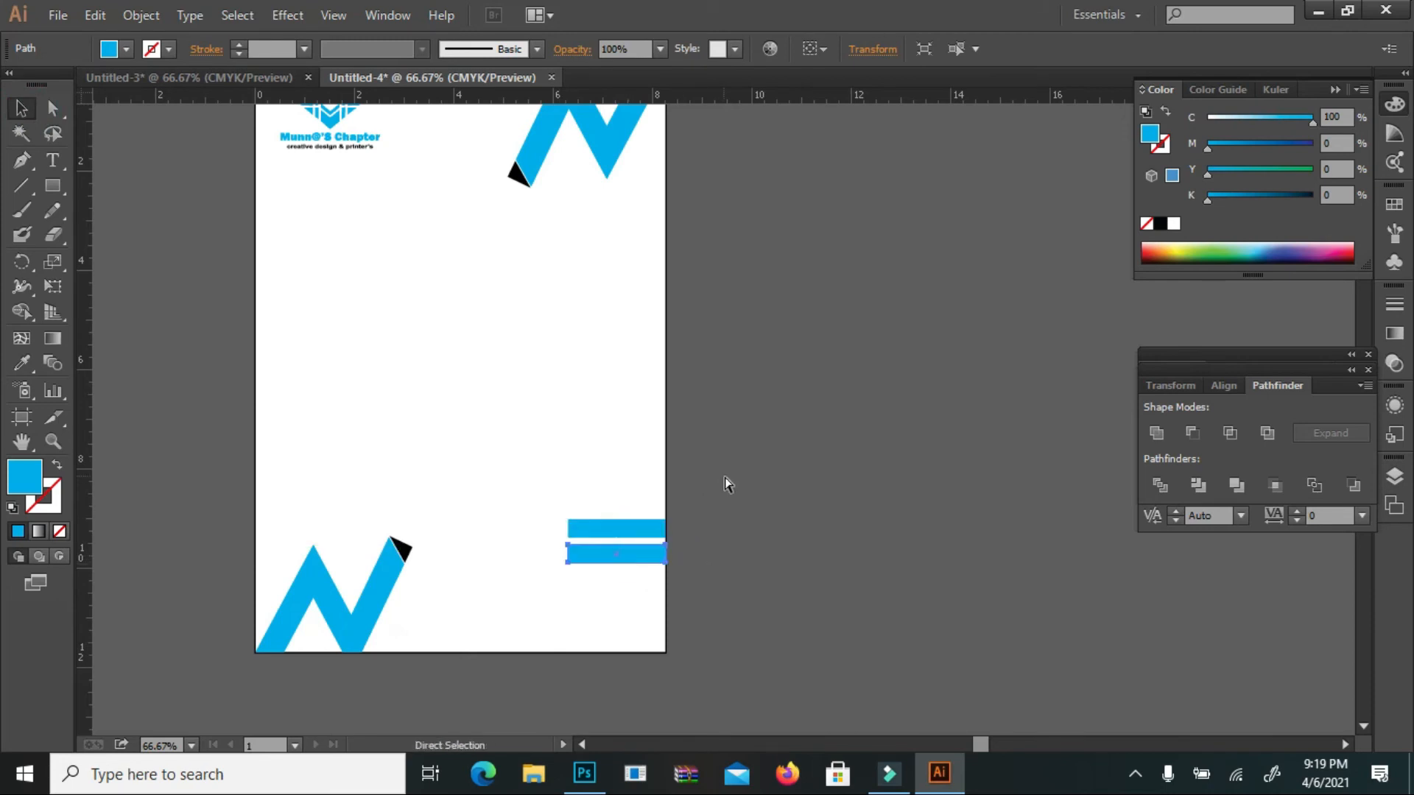
key(ctrl+d)
key(ctrl+d)
click(725, 477)
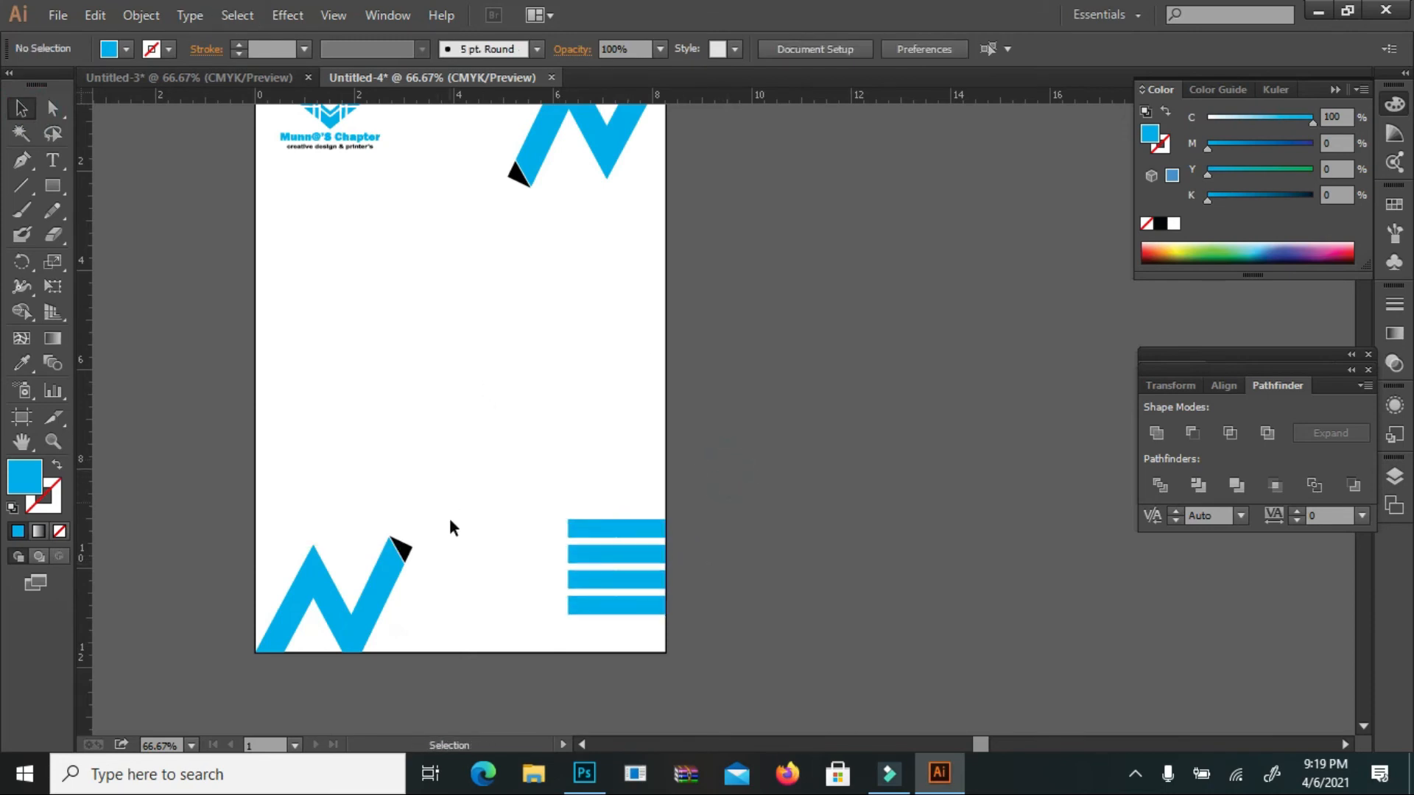
Add a cyan mesh point to the black tip of the bottom-left zigzag
click(574, 611)
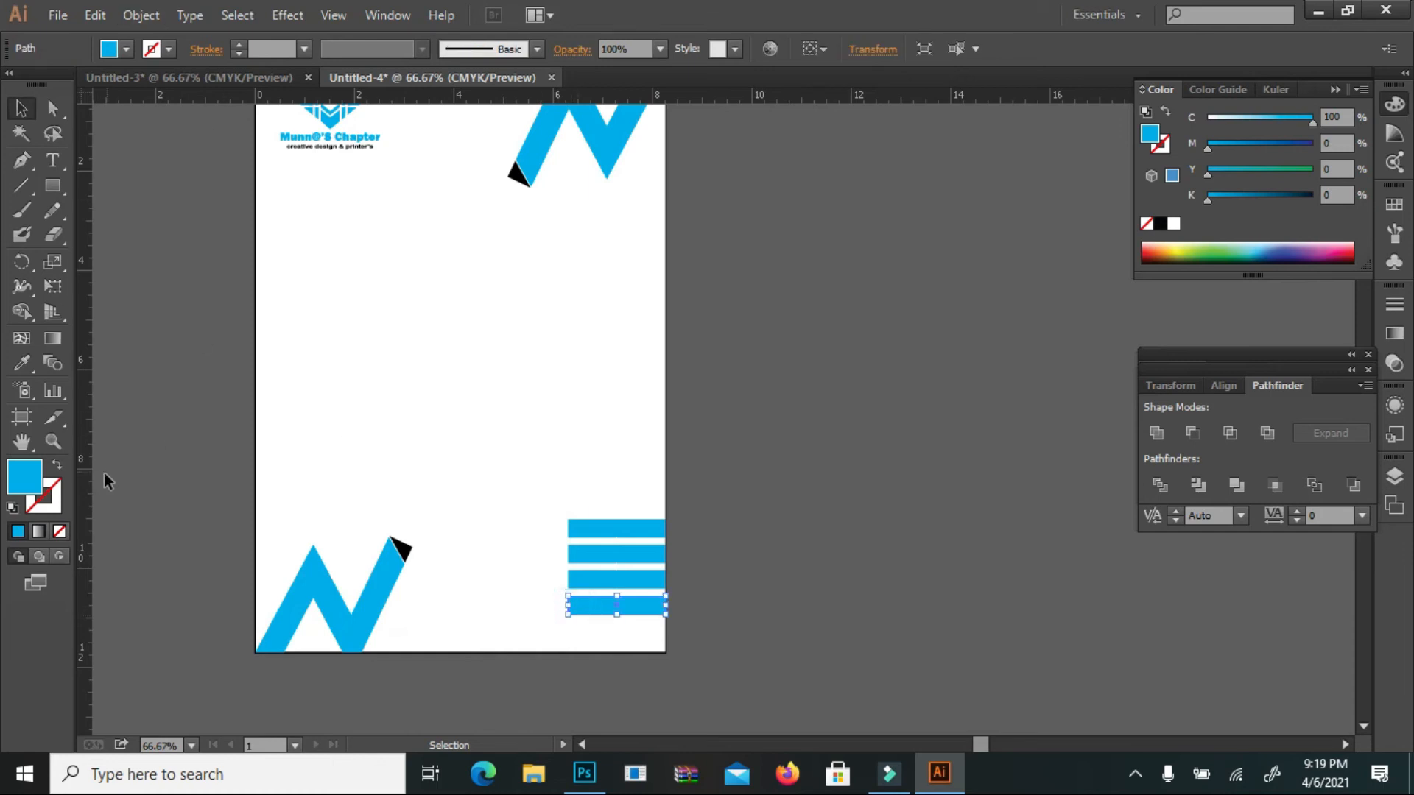
click(21, 339)
click(401, 546)
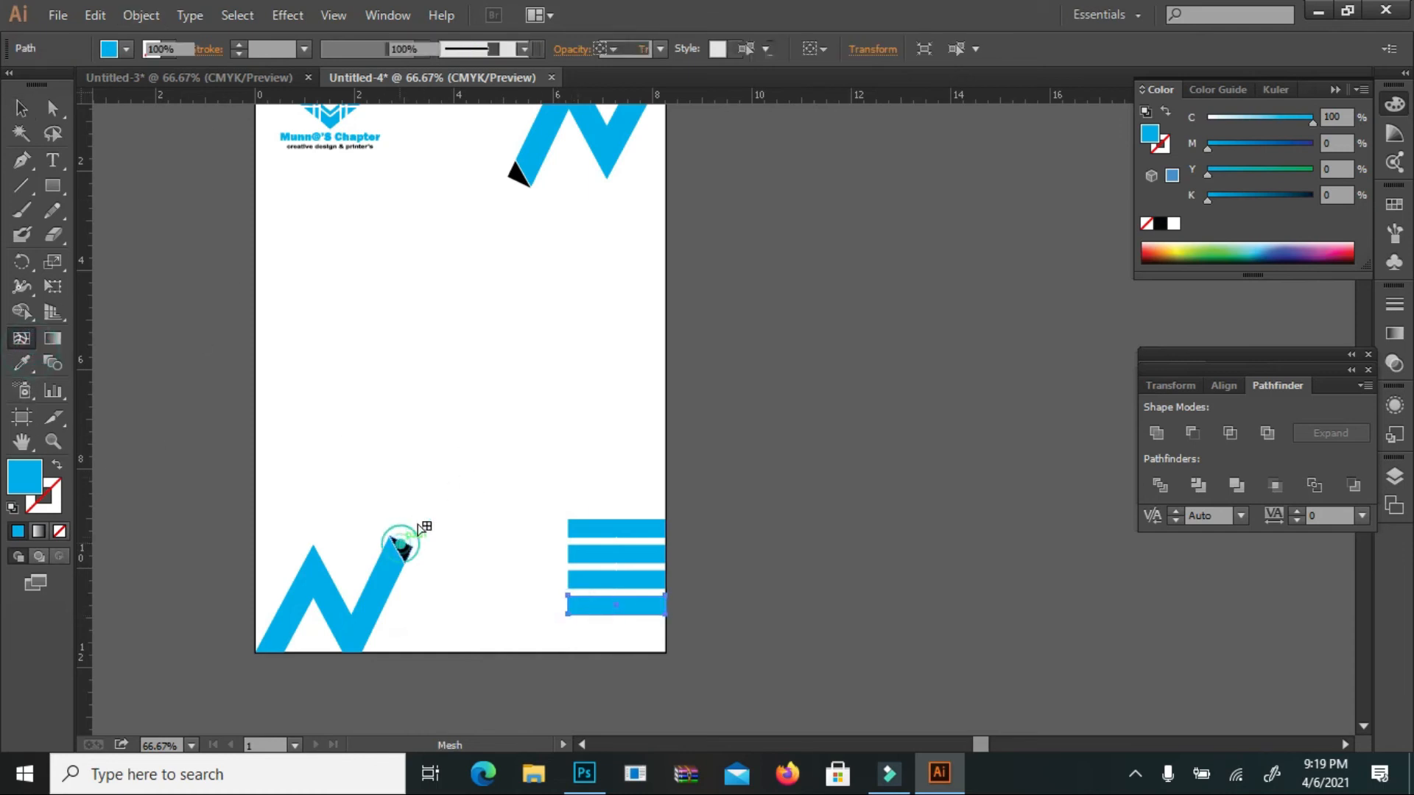
click(25, 112)
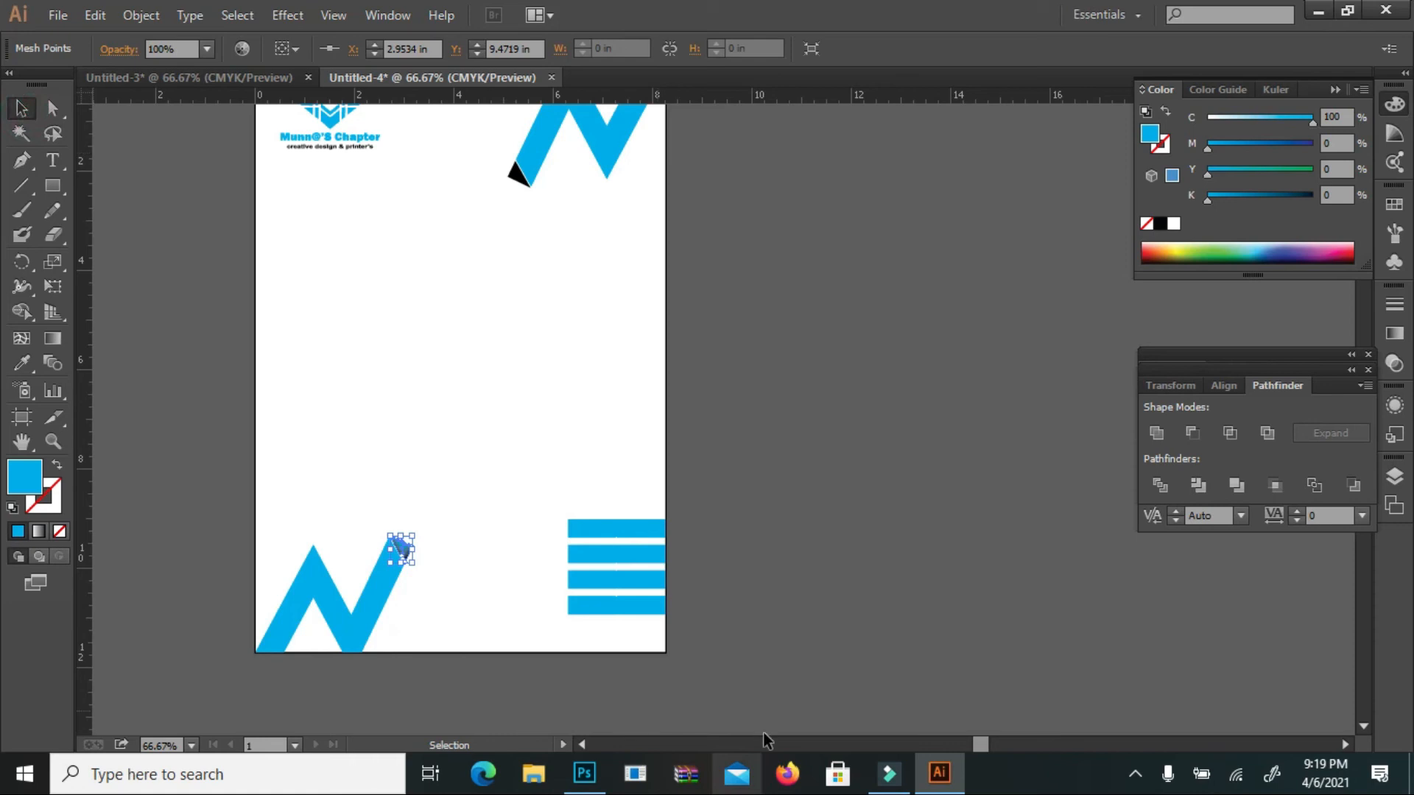
Set the fill of the lowest of the four bars to black
click(609, 613)
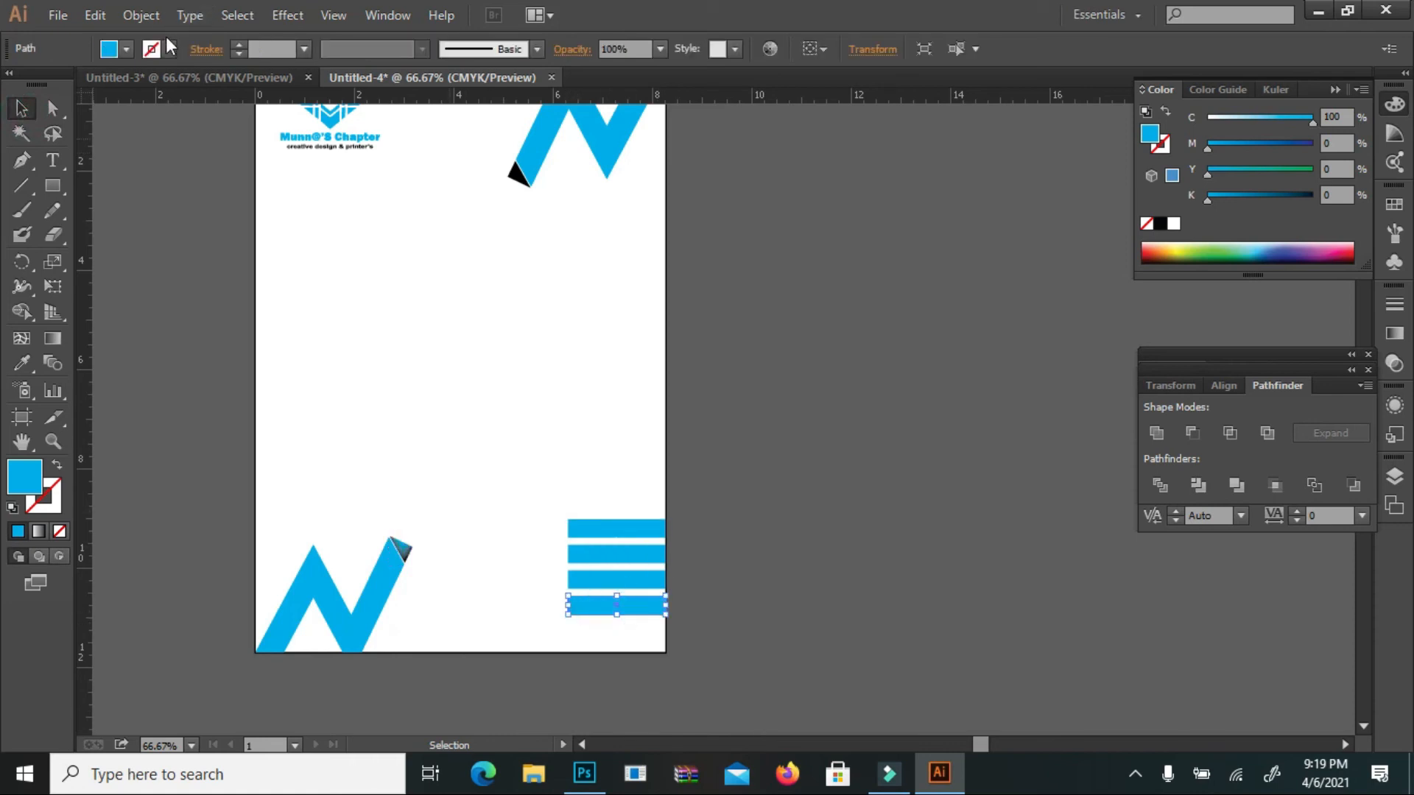
click(126, 49)
click(65, 94)
click(321, 272)
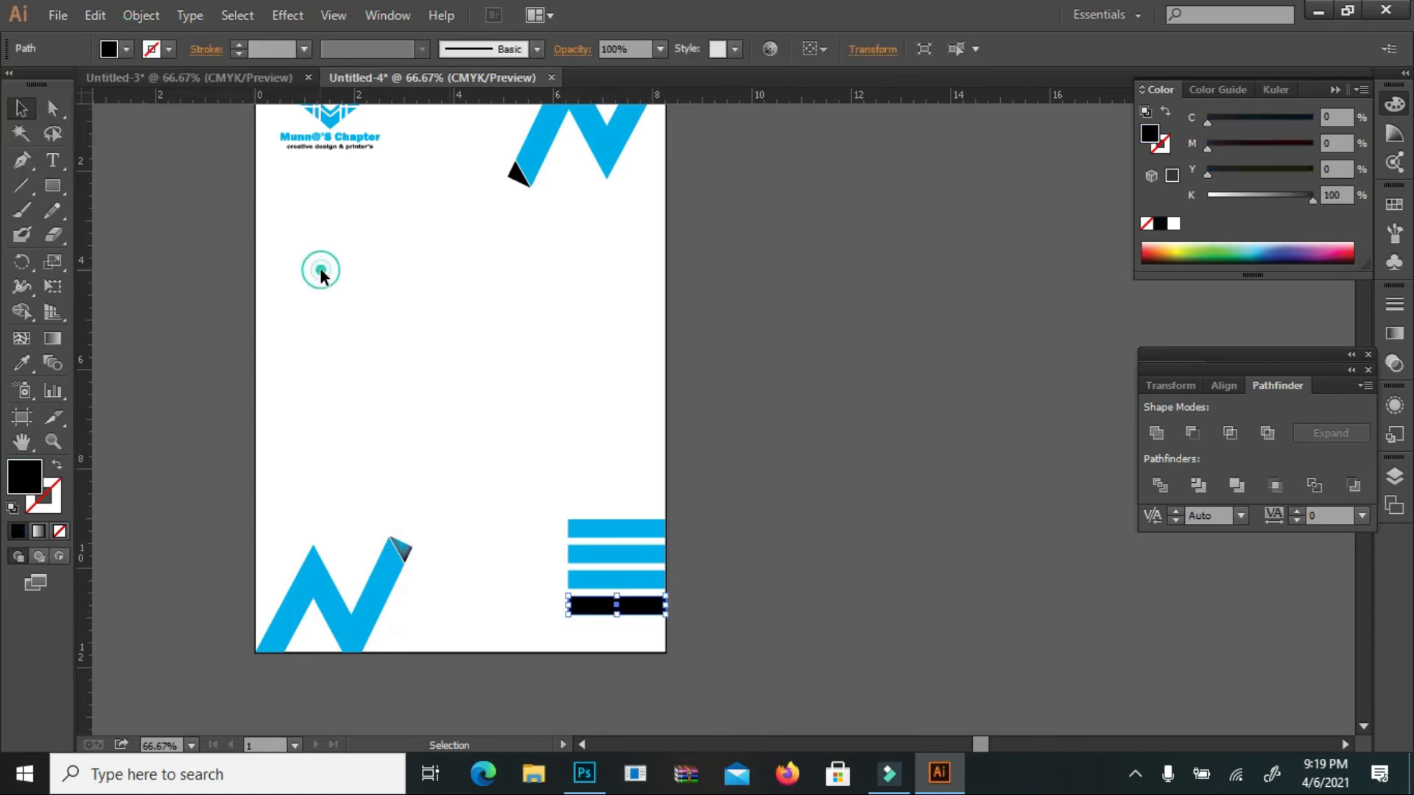
Switch to Untitled-3 and try to select the white contact-details text beside the artboard
click(196, 77)
click(501, 470)
drag(174, 177, 143, 390)
drag(197, 338, 344, 141)
click(180, 382)
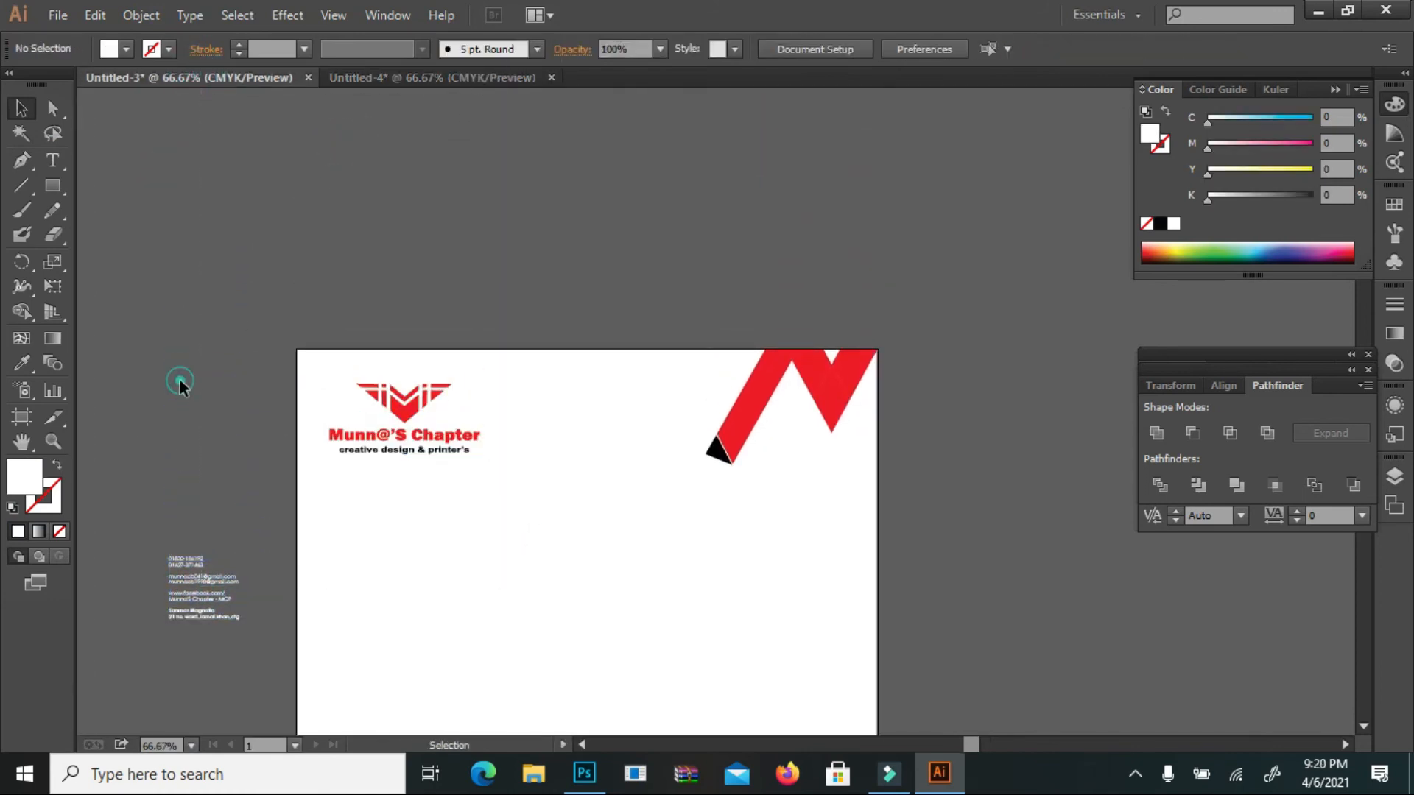
click(183, 576)
drag(214, 478, 173, 639)
drag(223, 588, 402, 248)
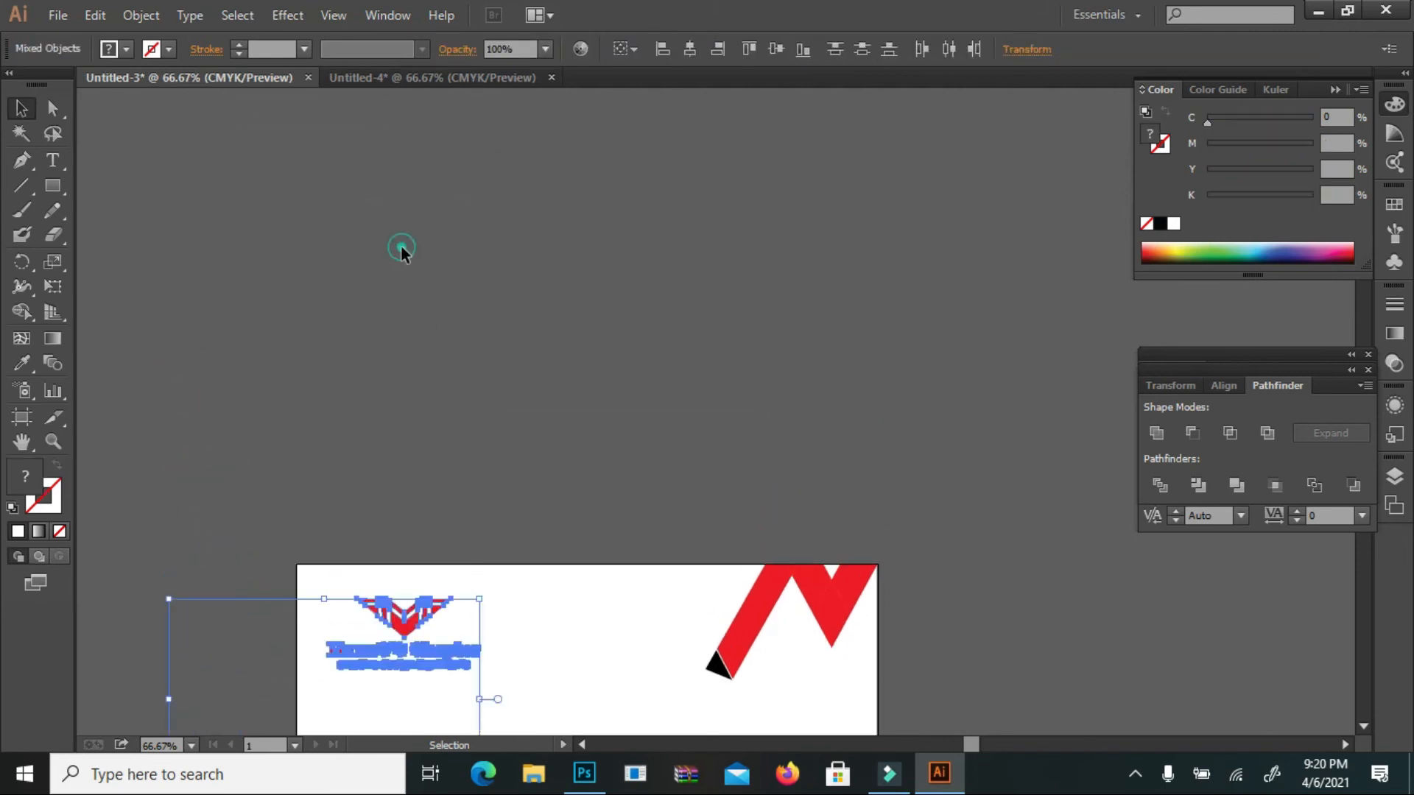
click(402, 249)
scroll(466, 264, down, 8)
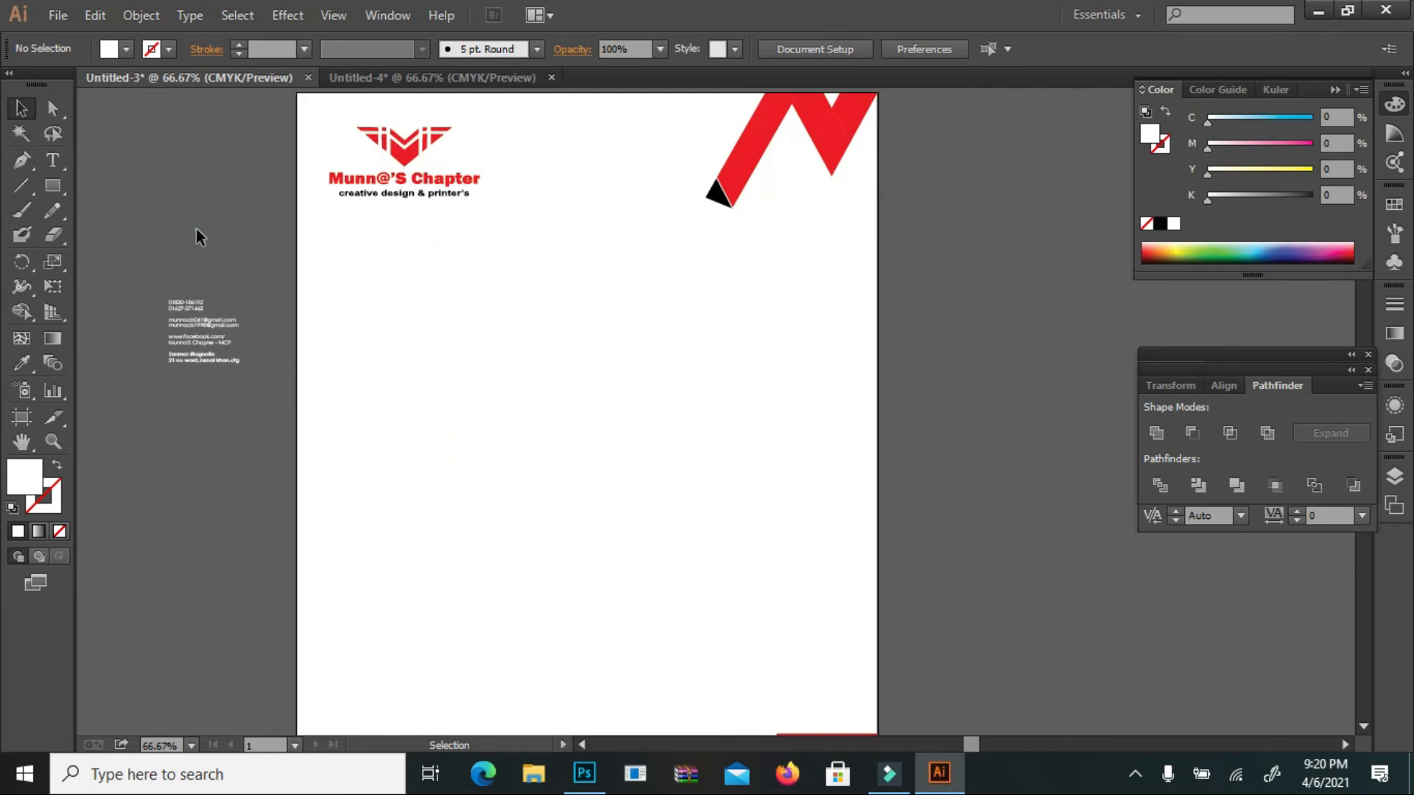
Copy the white contact-details text into Untitled-4 just left of the bars and recolor it with the lowest bar's black
click(187, 316)
drag(187, 316, 476, 479)
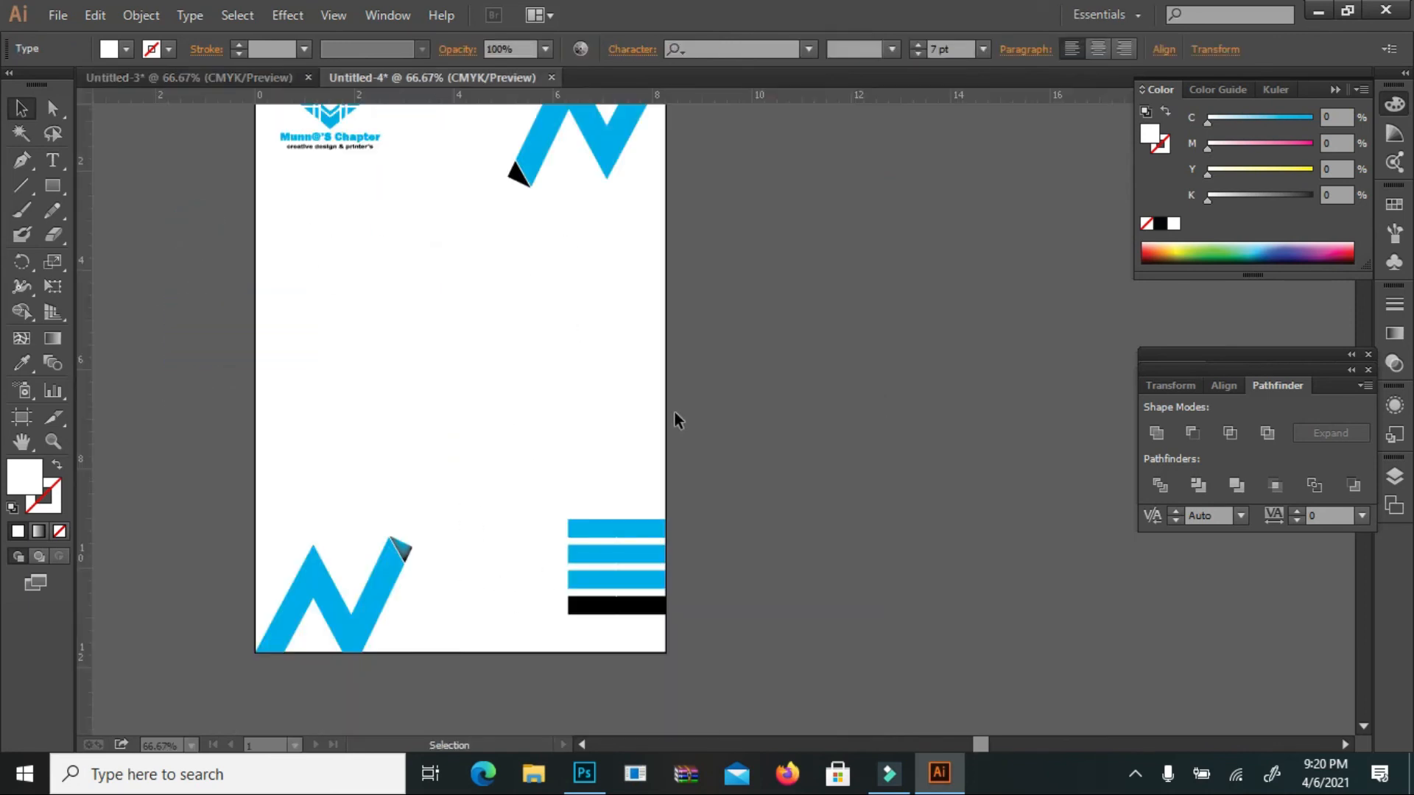
drag(674, 420, 480, 356)
click(23, 363)
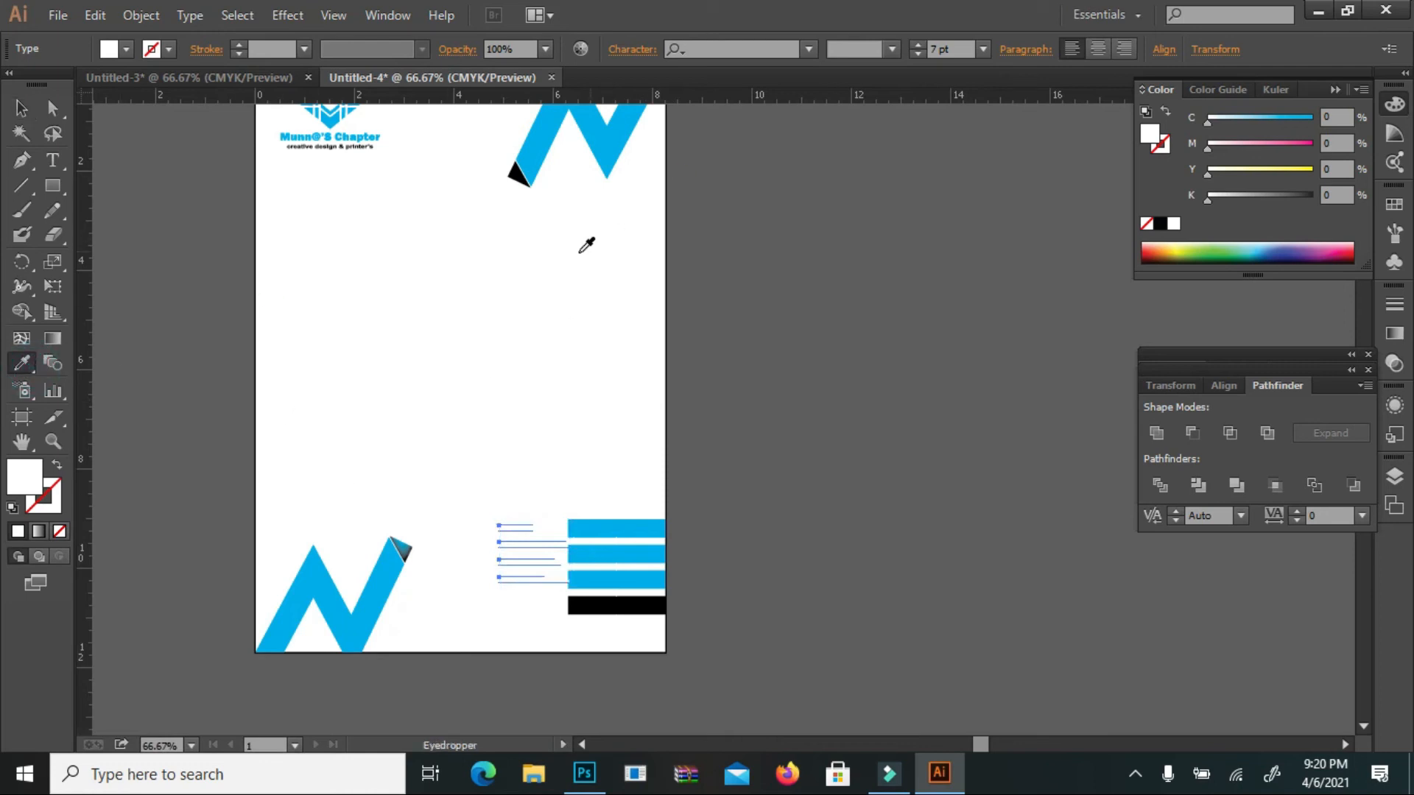
click(600, 602)
Right-align the contact-details text and place it close beside the left edge of the bars
scroll(192, 148, down, 2)
click(53, 441)
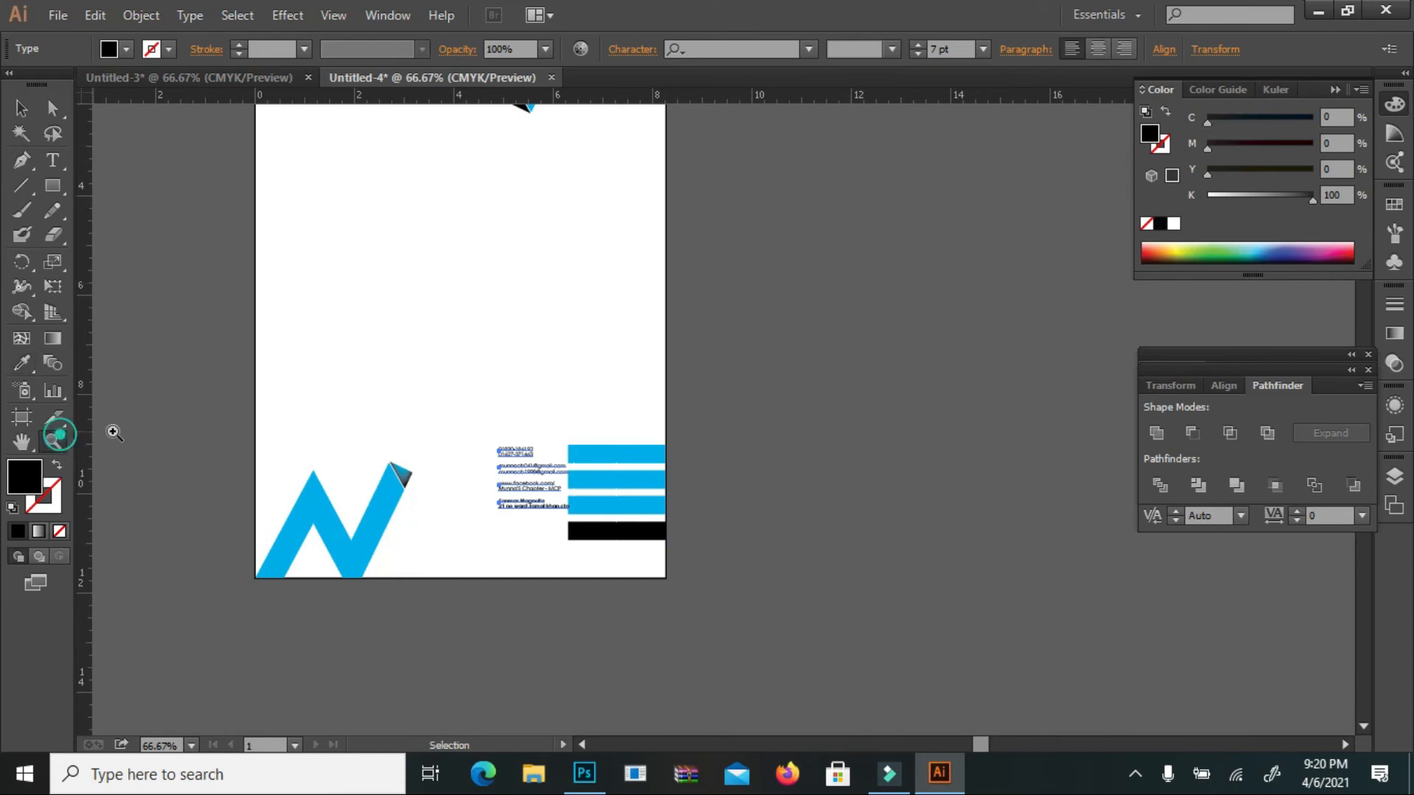
click(515, 451)
click(846, 445)
click(373, 452)
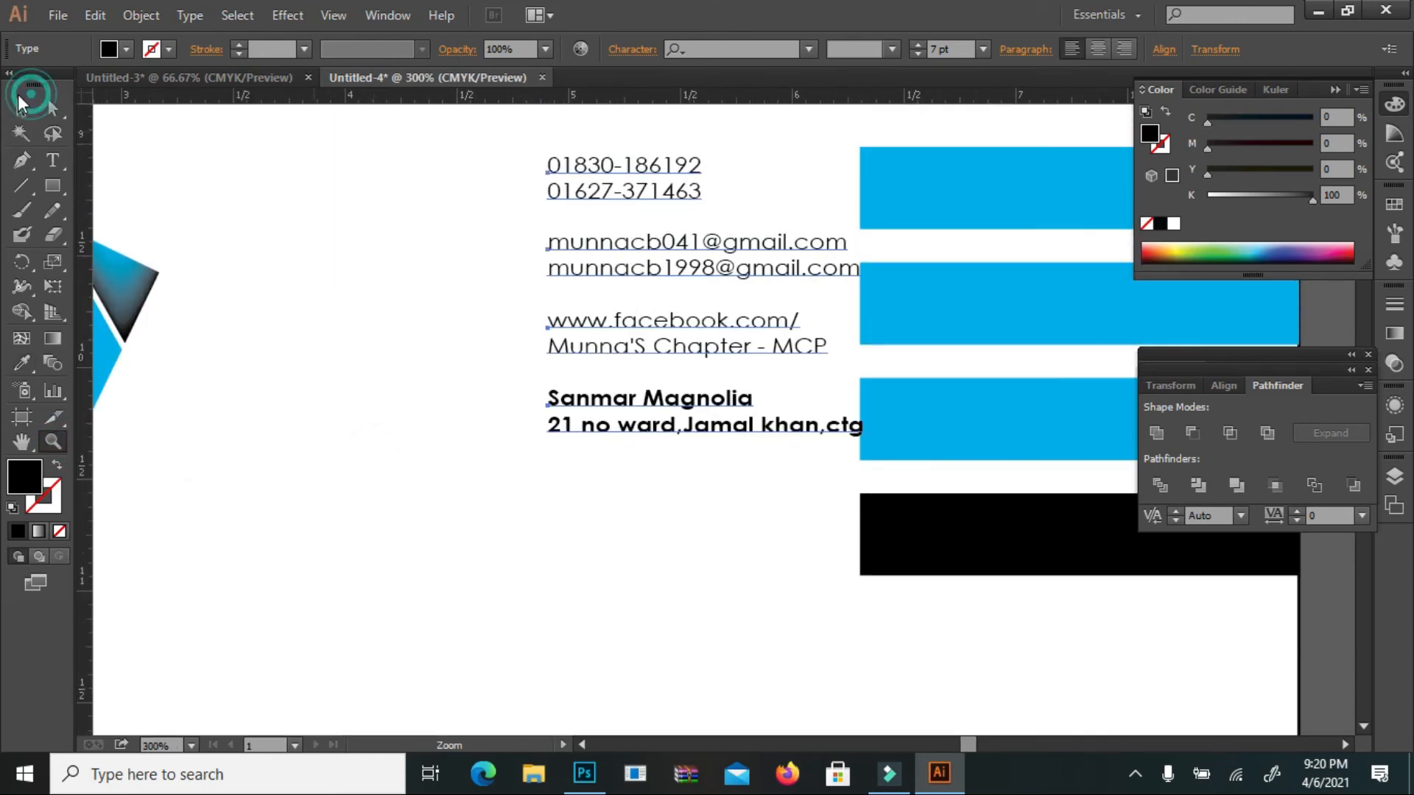
click(21, 108)
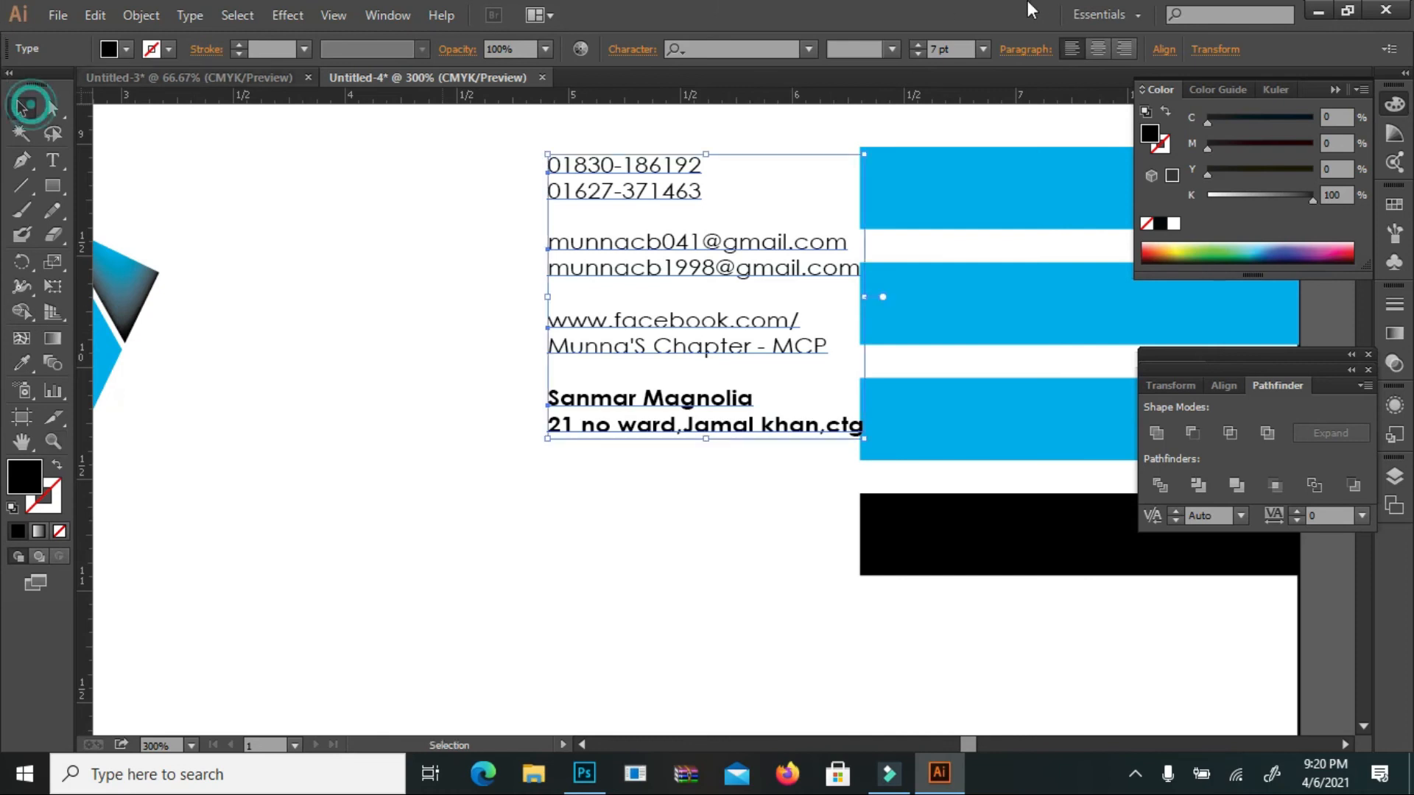
click(1124, 50)
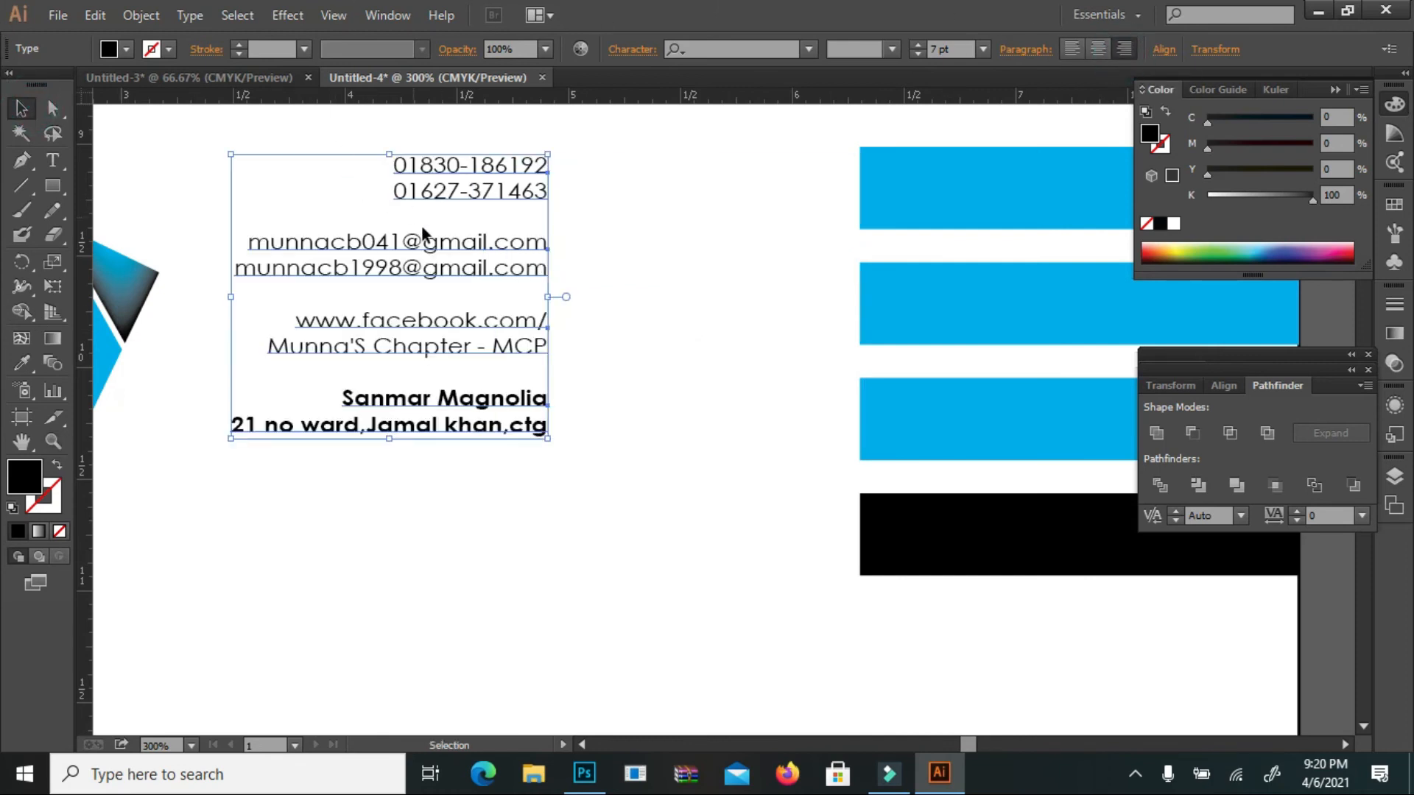
drag(500, 282, 775, 290)
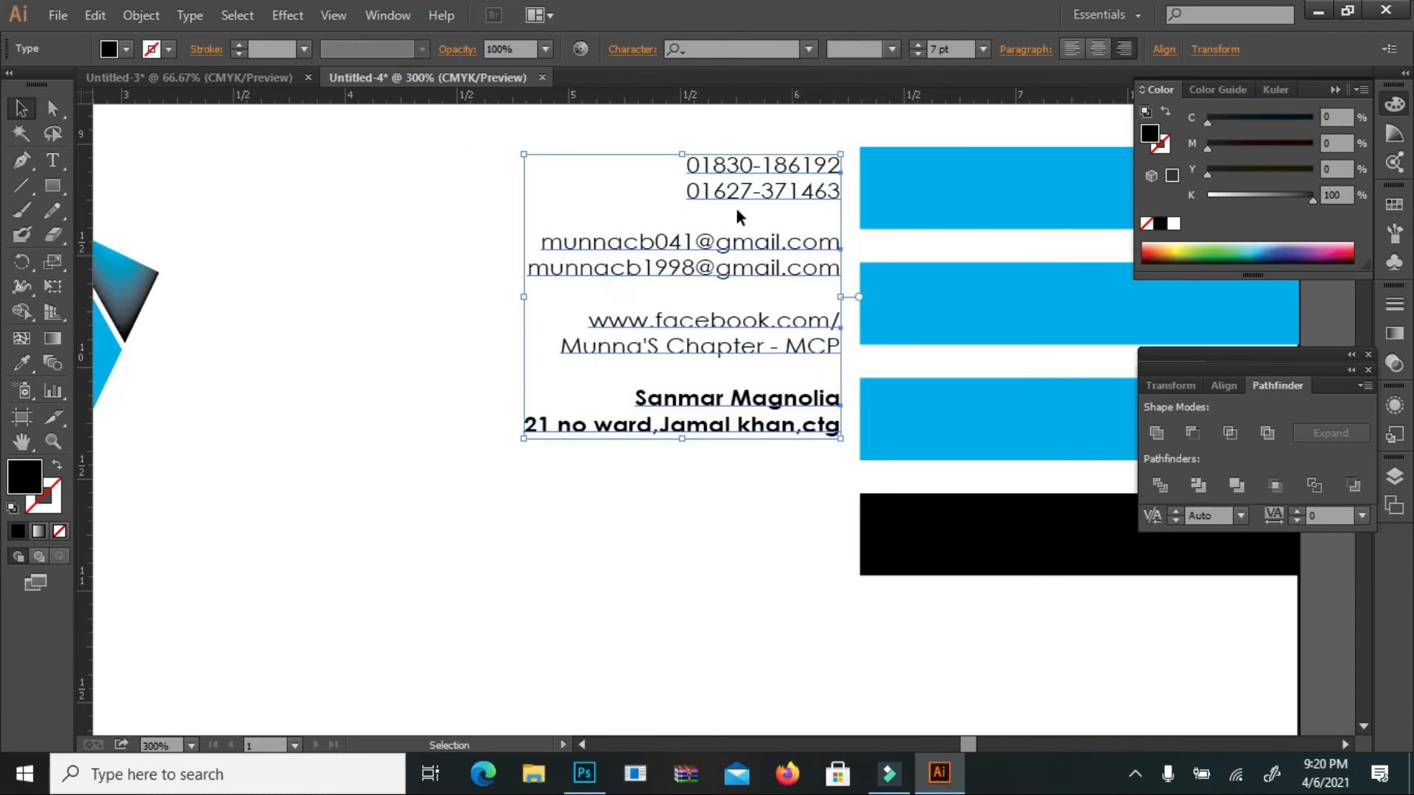
click(391, 196)
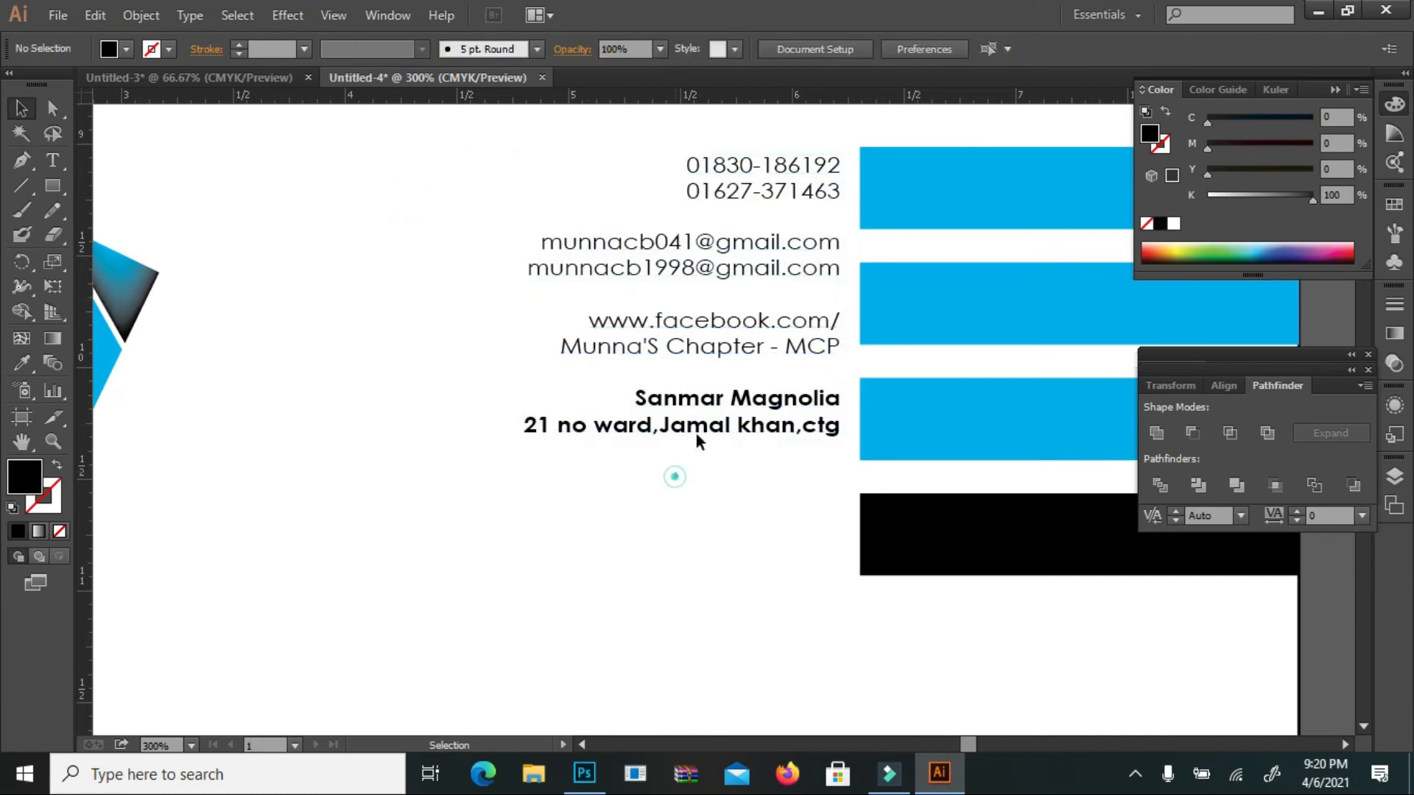
Shift the e-mail, web and address lines down until the e-mail lines sit level with the second bar
click(767, 268)
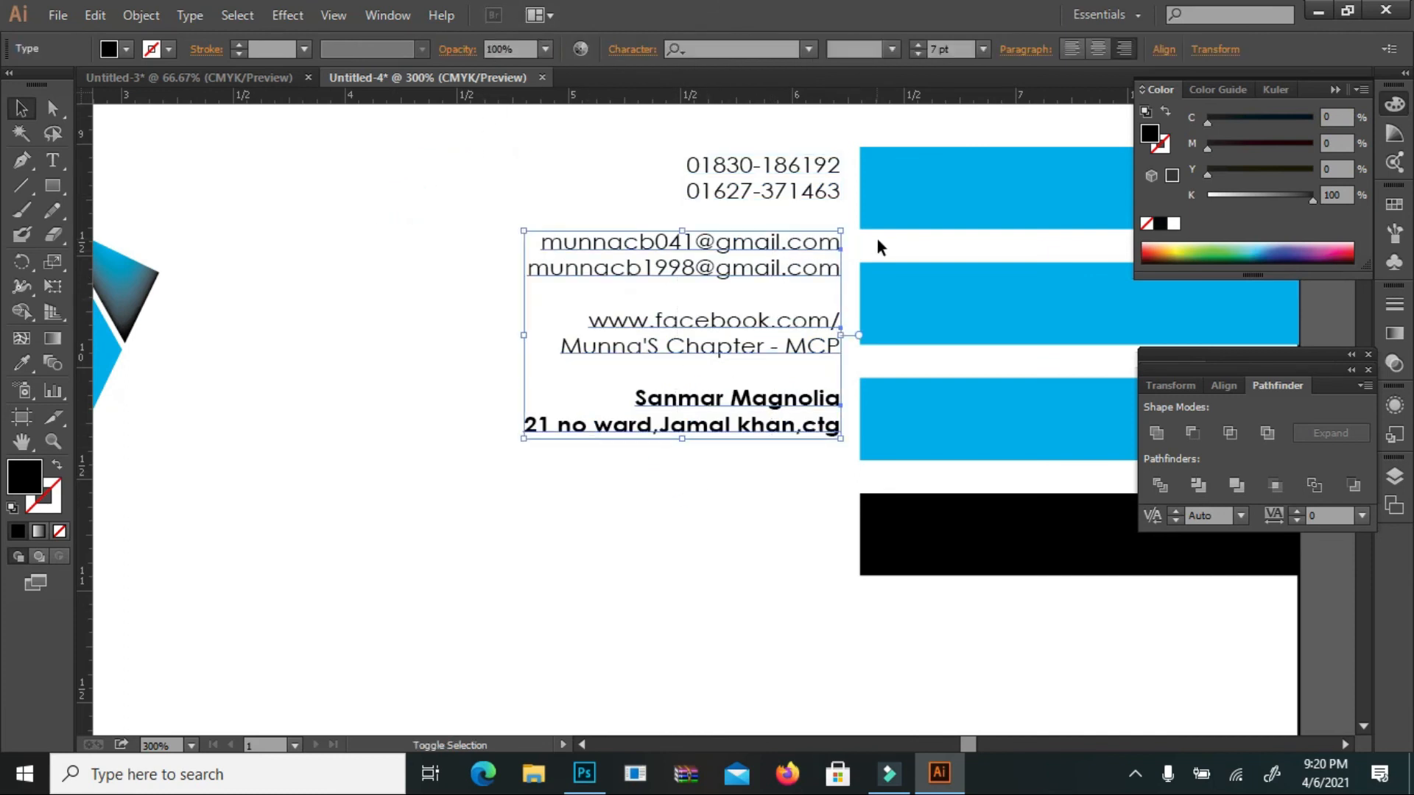
key(shift+Down)
key(shift+Down)
key(shift+Up)
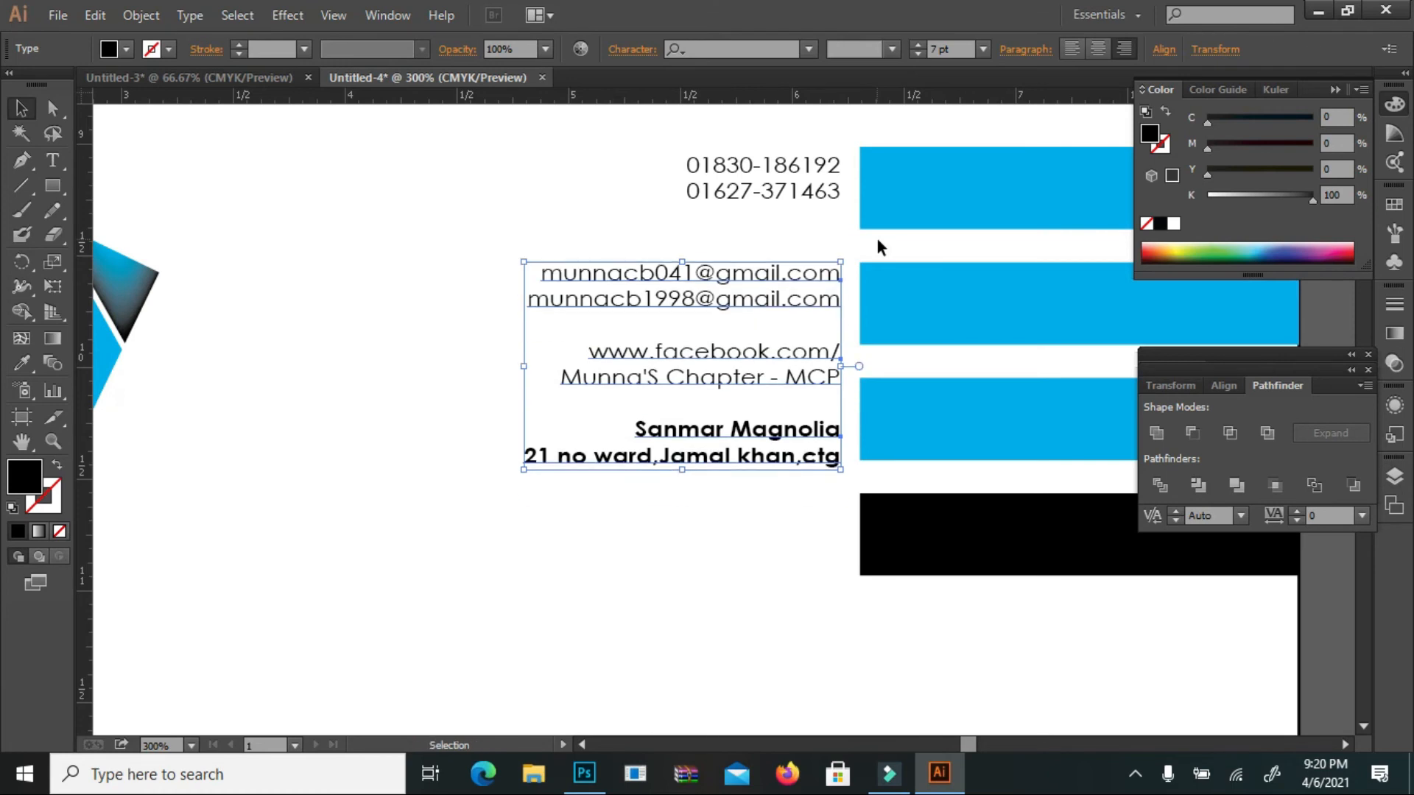
key(Down)
key(Down)
Shift the web and address lines down until the web lines sit level with the third bar
drag(661, 541, 766, 368)
key(shift+Down)
key(Down)
key(Down)
key(Down)
click(736, 637)
Lower the bold address lines so they sit level with the black bar
click(773, 505)
key(shift+Down)
key(Down)
key(Down)
key(Down)
key(Down)
key(Down)
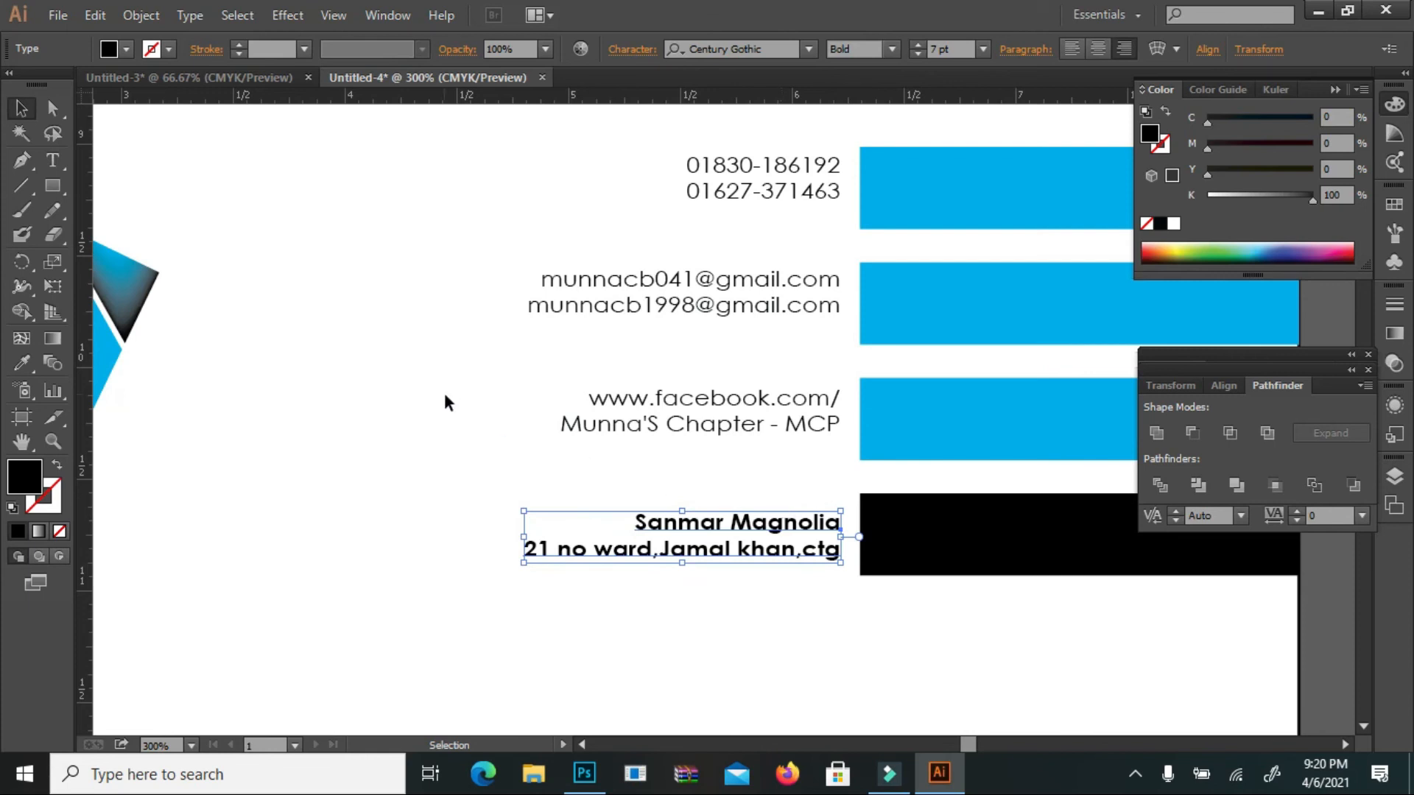
click(444, 401)
drag(578, 228, 306, 353)
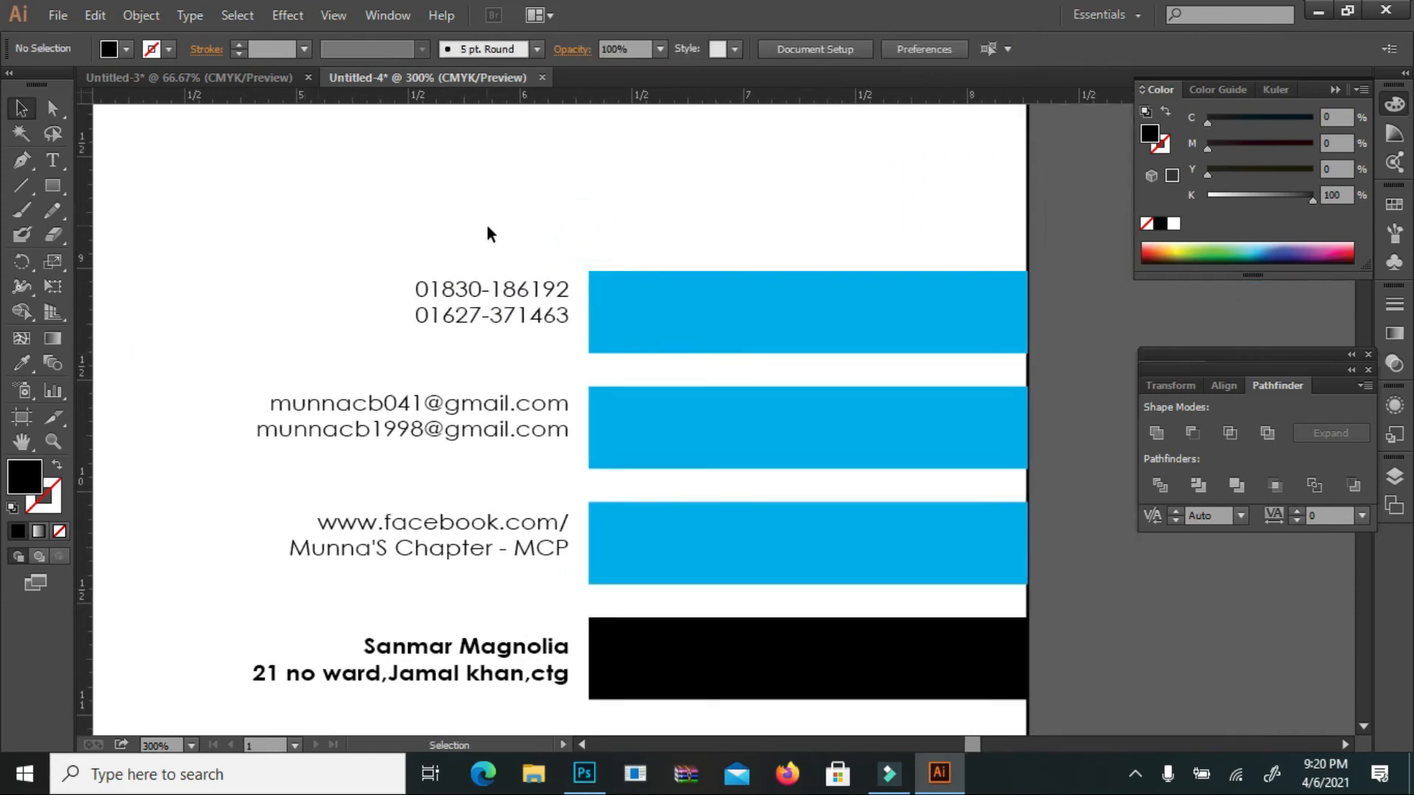
Copy the four round contact icons from Untitled-3 into Untitled-4 and place them over the left ends of the bars
click(263, 81)
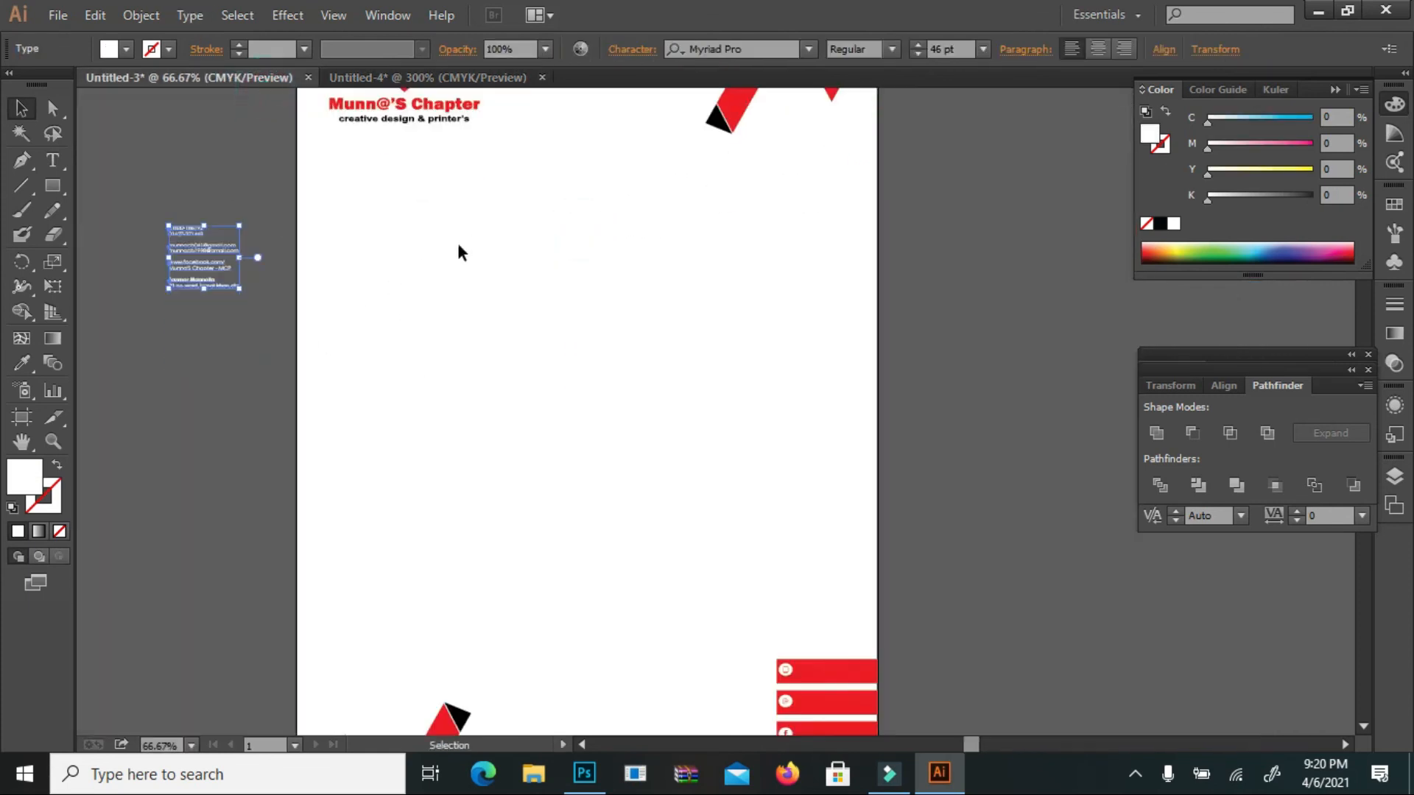
scroll(455, 243, down, 3)
click(786, 572)
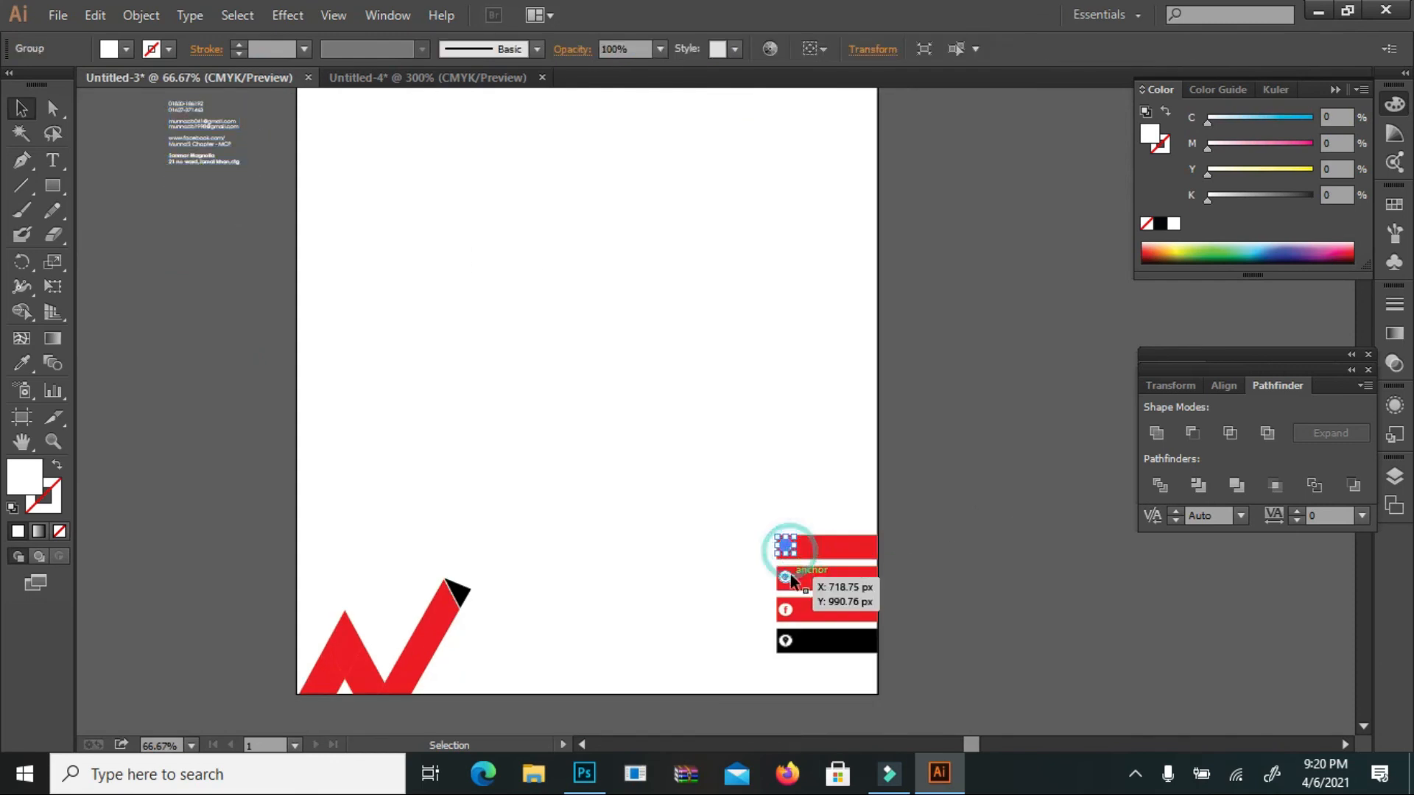
shift+click(786, 611)
shift+click(785, 641)
drag(786, 557, 760, 293)
drag(642, 302, 752, 276)
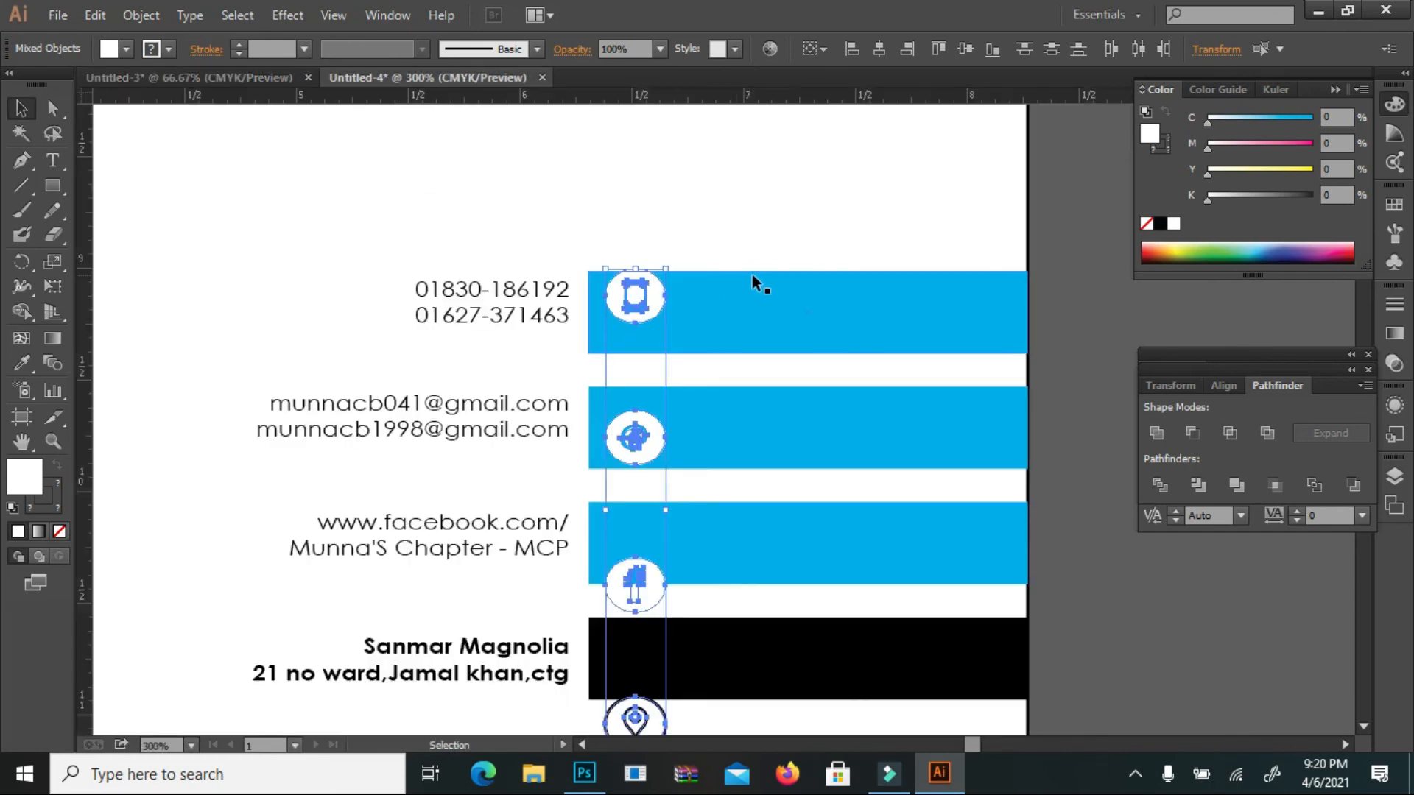
shift+click(652, 270)
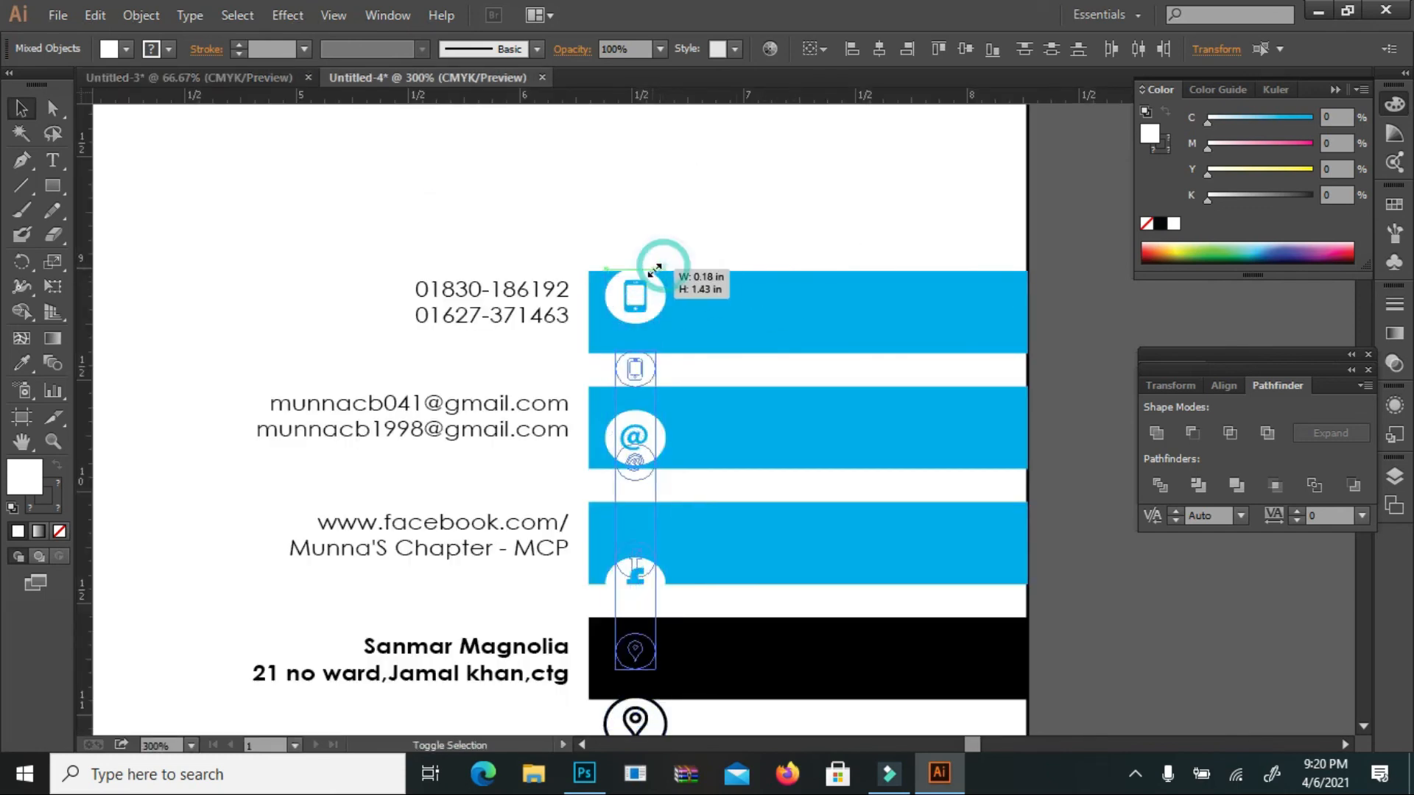
right_click(686, 280)
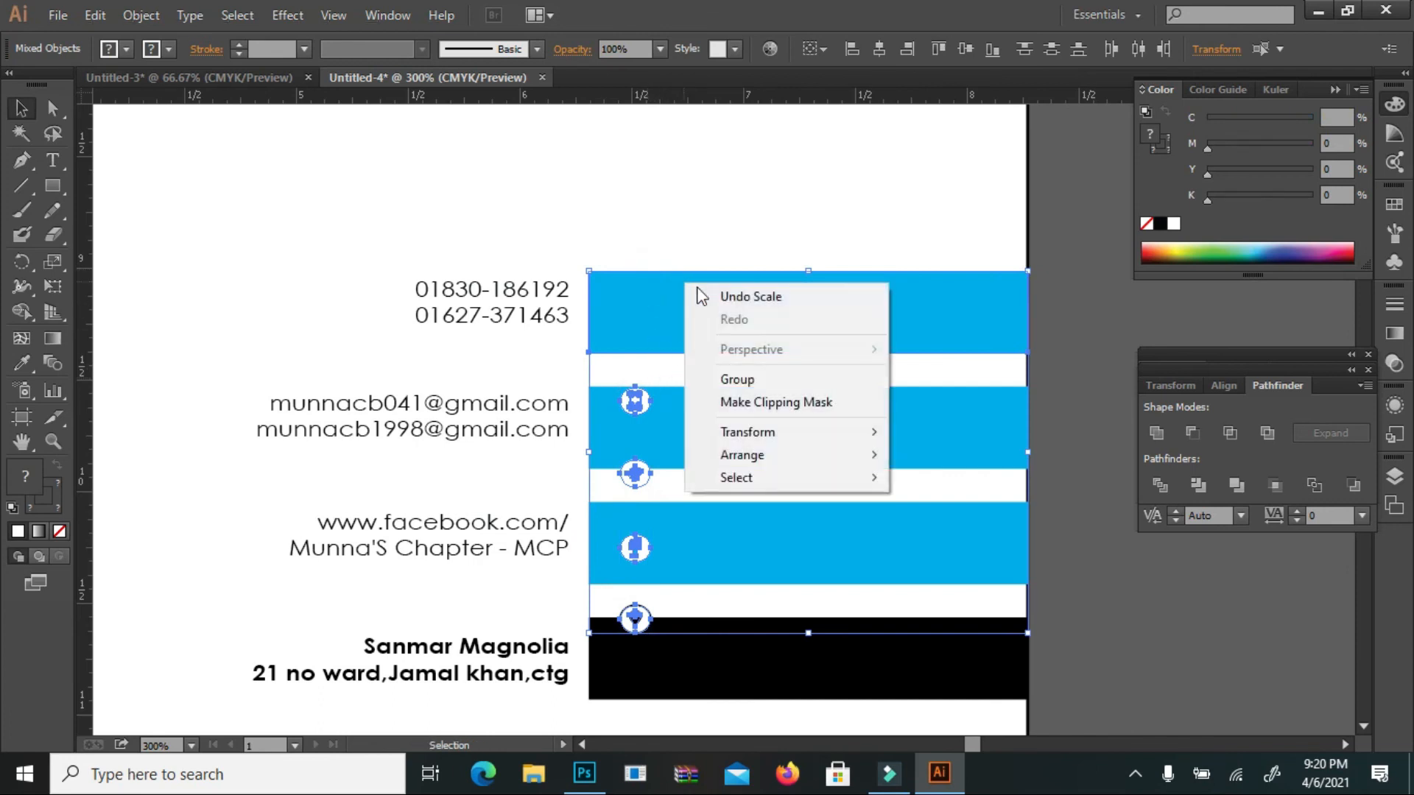
click(708, 296)
Nudge the four icons down and slightly left so the phone icon sits inside the left end of the first bar
key(Down)
key(Down)
key(Down)
key(Down)
key(Left)
key(Left)
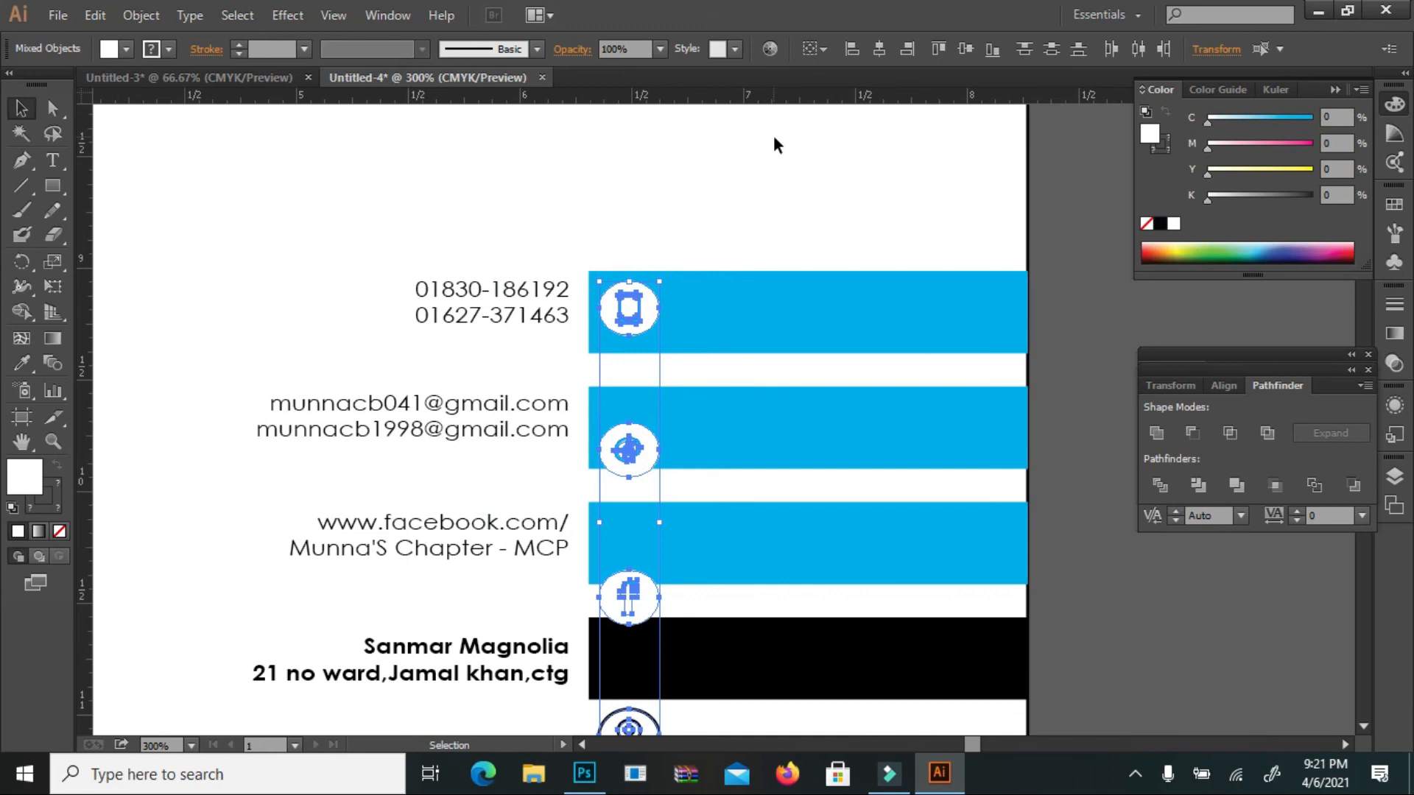
click(773, 139)
Raise the @ icon until it is vertically centred on the second bar
click(654, 460)
key(Up)
key(Up)
key(Up)
key(Up)
key(Up)
key(Up)
key(Up)
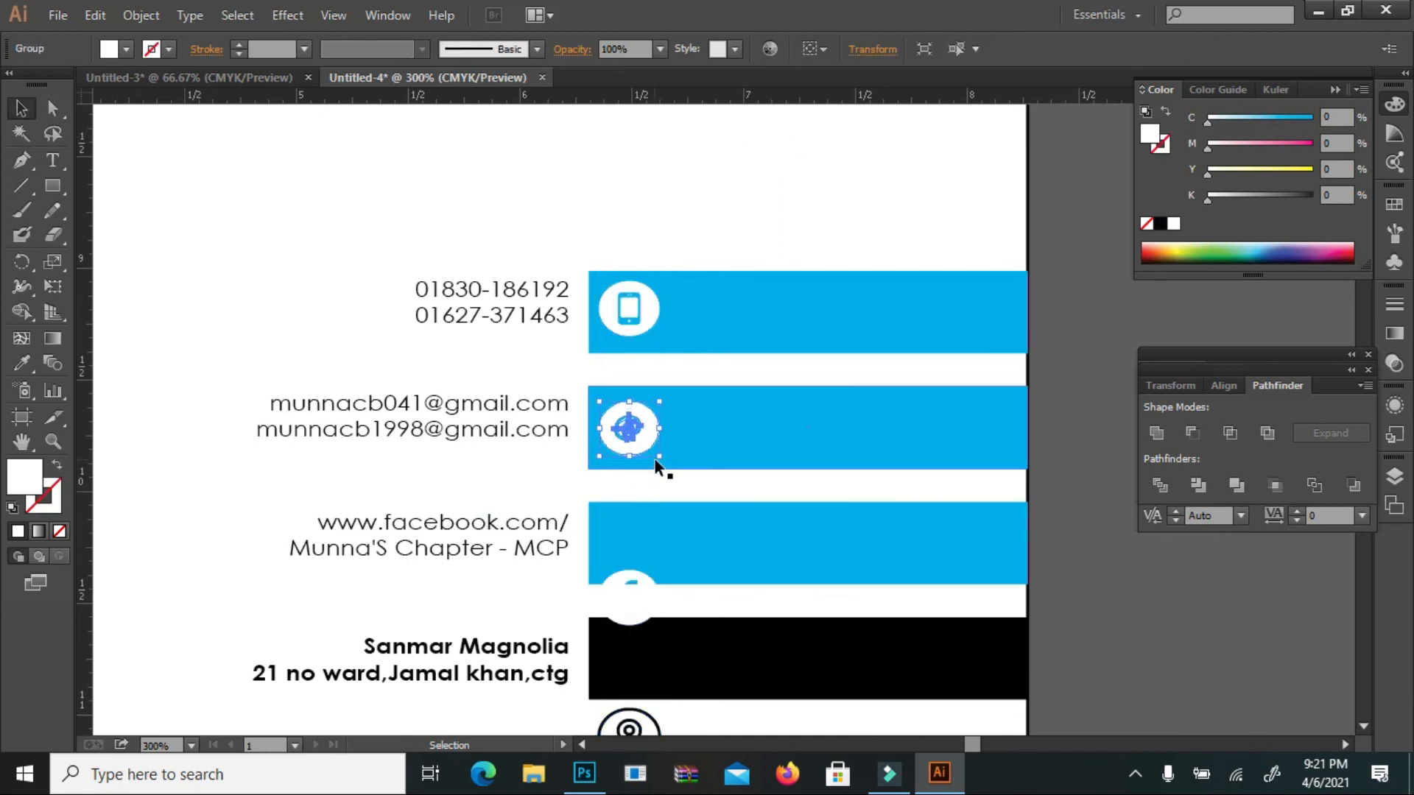
Raise the Facebook icon until it is vertically centred on the third bar
click(633, 598)
key(Up)
key(Up)
key(Up)
key(Up)
key(Up)
key(Up)
key(Up)
key(Up)
key(Up)
key(Up)
key(Up)
key(Up)
key(Up)
key(Up)
key(Up)
key(Up)
key(Up)
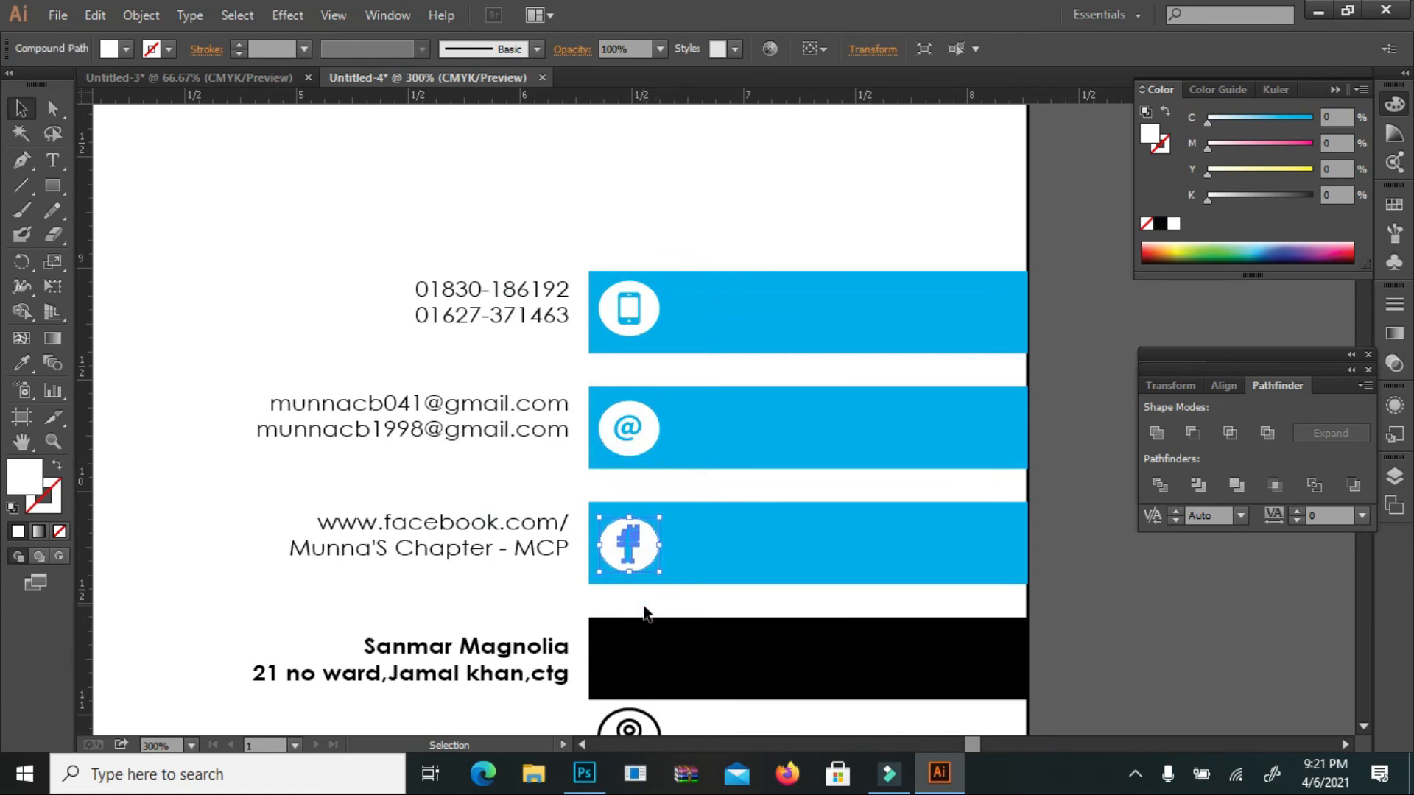
Raise the location pin icon until it is vertically centred on the black bar
scroll(644, 614, down, 3)
click(650, 618)
key(Up)
key(Up)
key(Up)
key(Up)
key(Up)
key(Up)
key(Up)
key(Up)
key(Up)
key(Up)
key(Up)
key(Up)
key(Up)
key(Up)
key(Up)
key(Up)
key(Up)
key(Up)
key(Up)
key(Up)
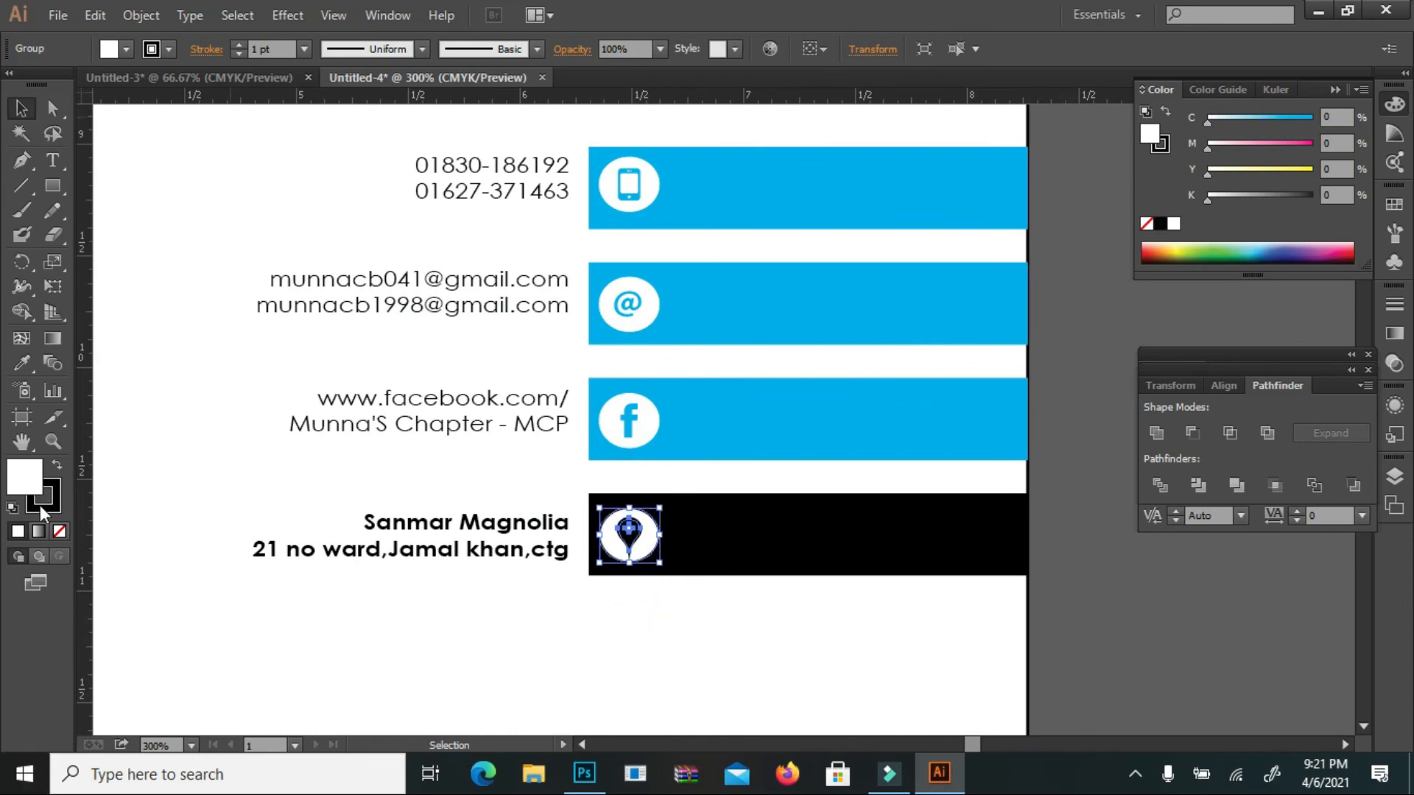
Remove the stroke from the location pin icon, keeping its fill
click(60, 530)
click(25, 479)
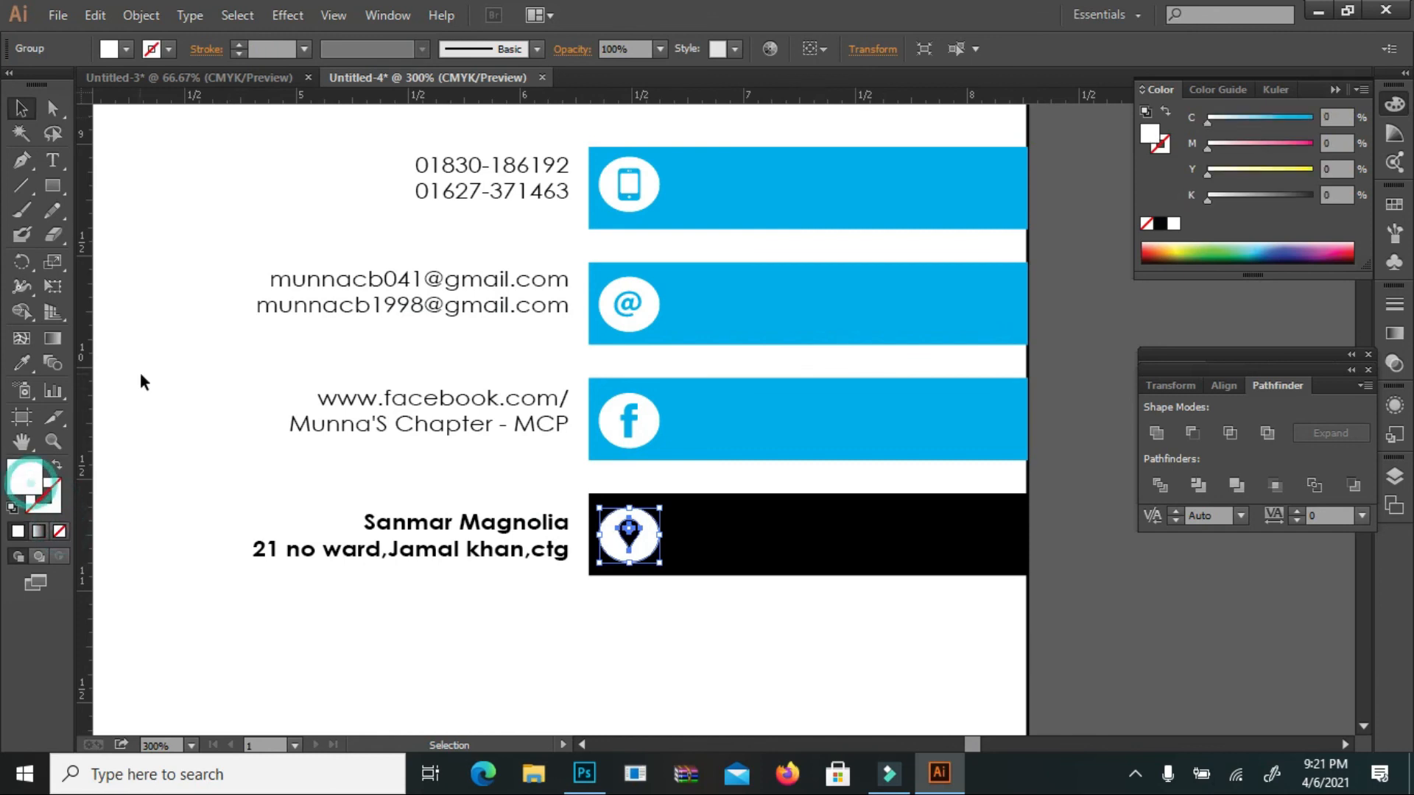
click(141, 374)
Duplicate the logo into the middle of the page and enlarge the copy to about 5 in wide
scroll(174, 346, up, 2)
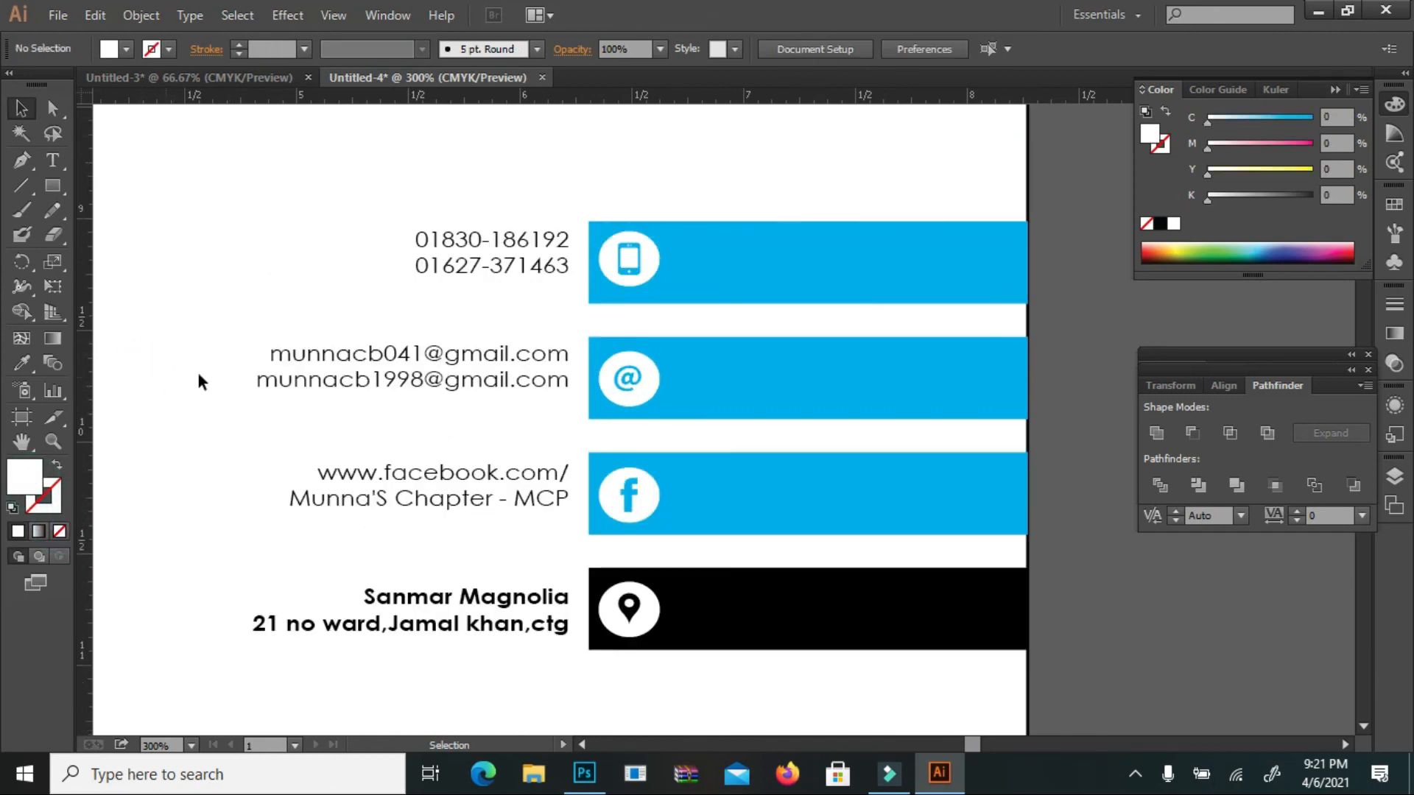
scroll(199, 380, up, 2)
key(ctrl+minus)
key(ctrl+minus)
key(ctrl+minus)
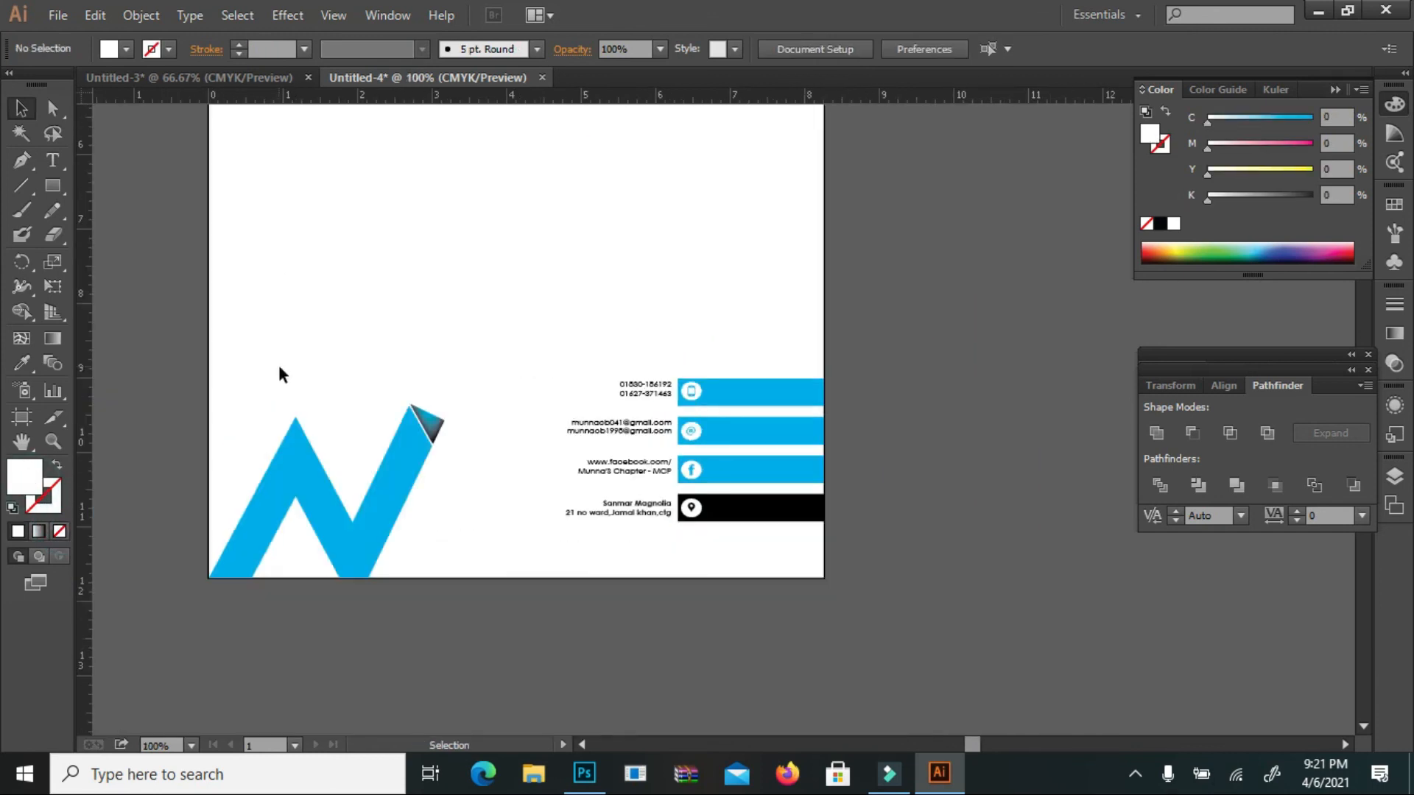
scroll(278, 365, up, 8)
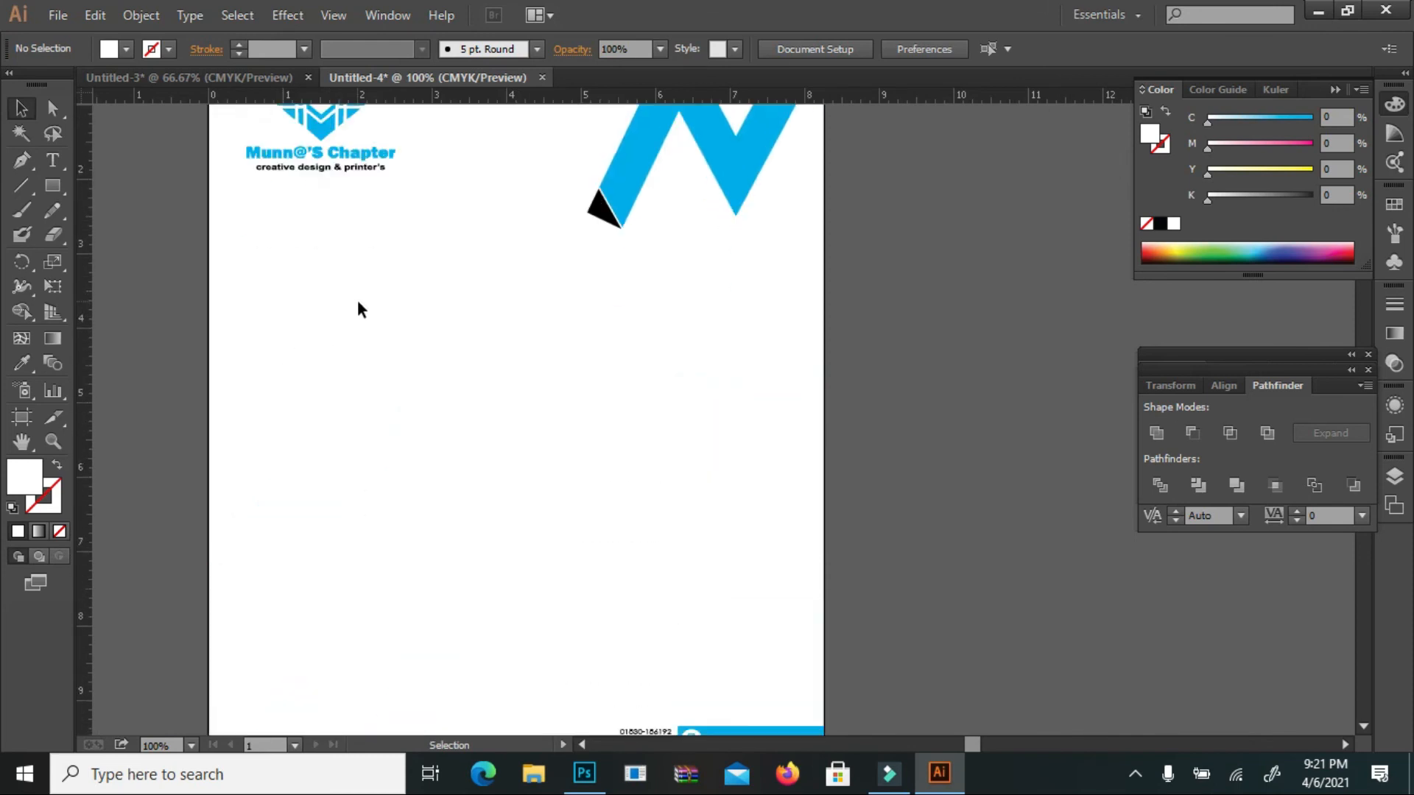
scroll(356, 299, up, 1)
click(320, 178)
drag(320, 180, 518, 470)
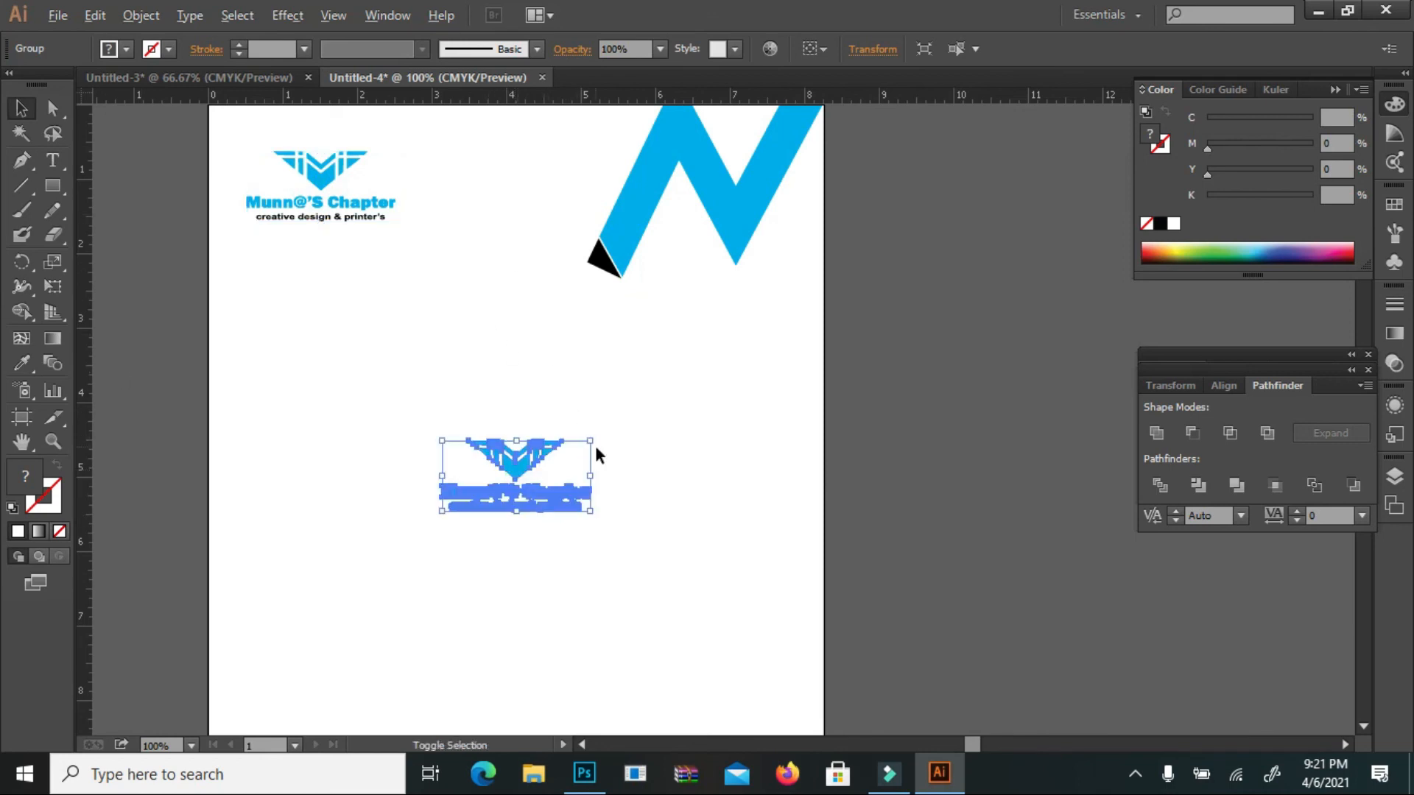
drag(591, 442, 701, 389)
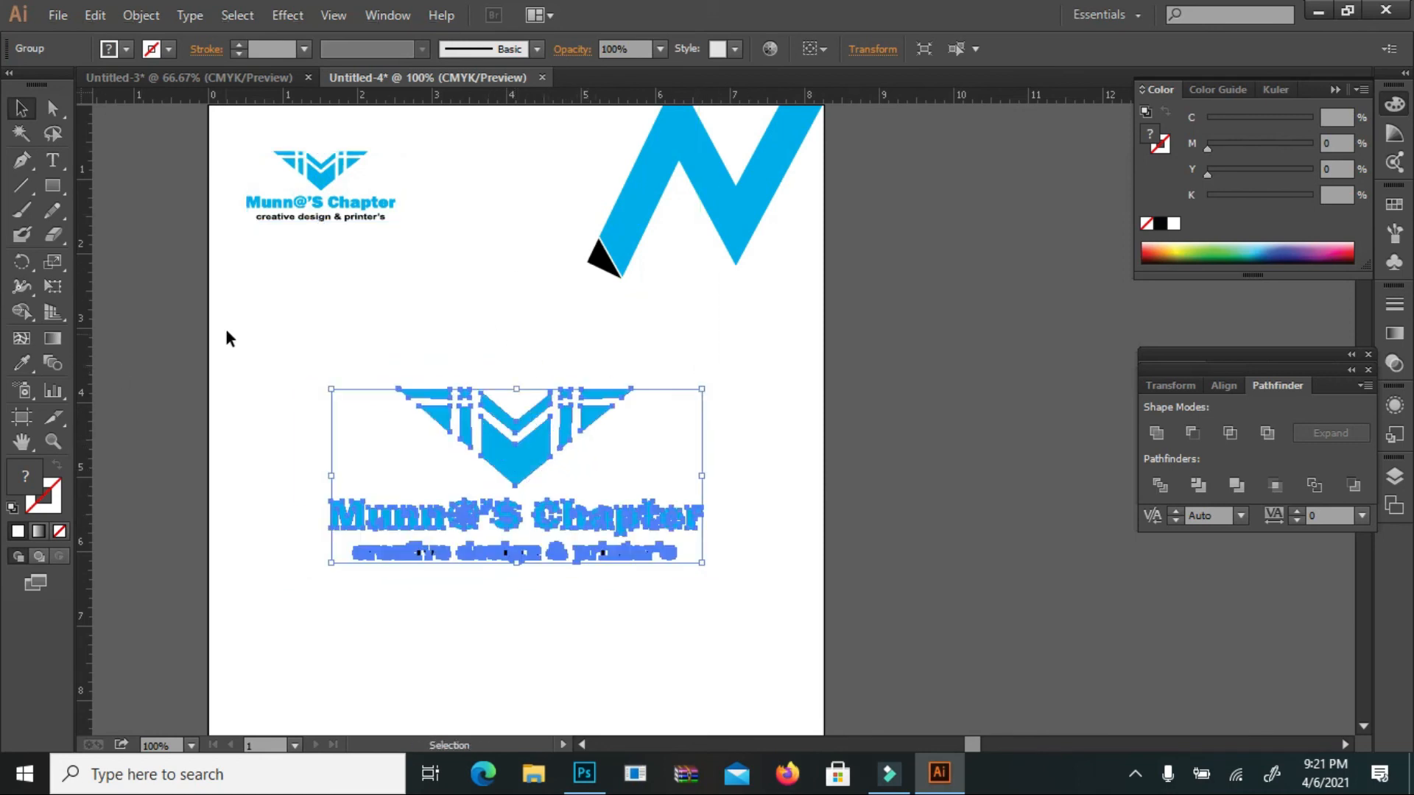
Fade the enlarged central logo into a watermark by setting its opacity to 30%, and review the whole letterhead
click(661, 50)
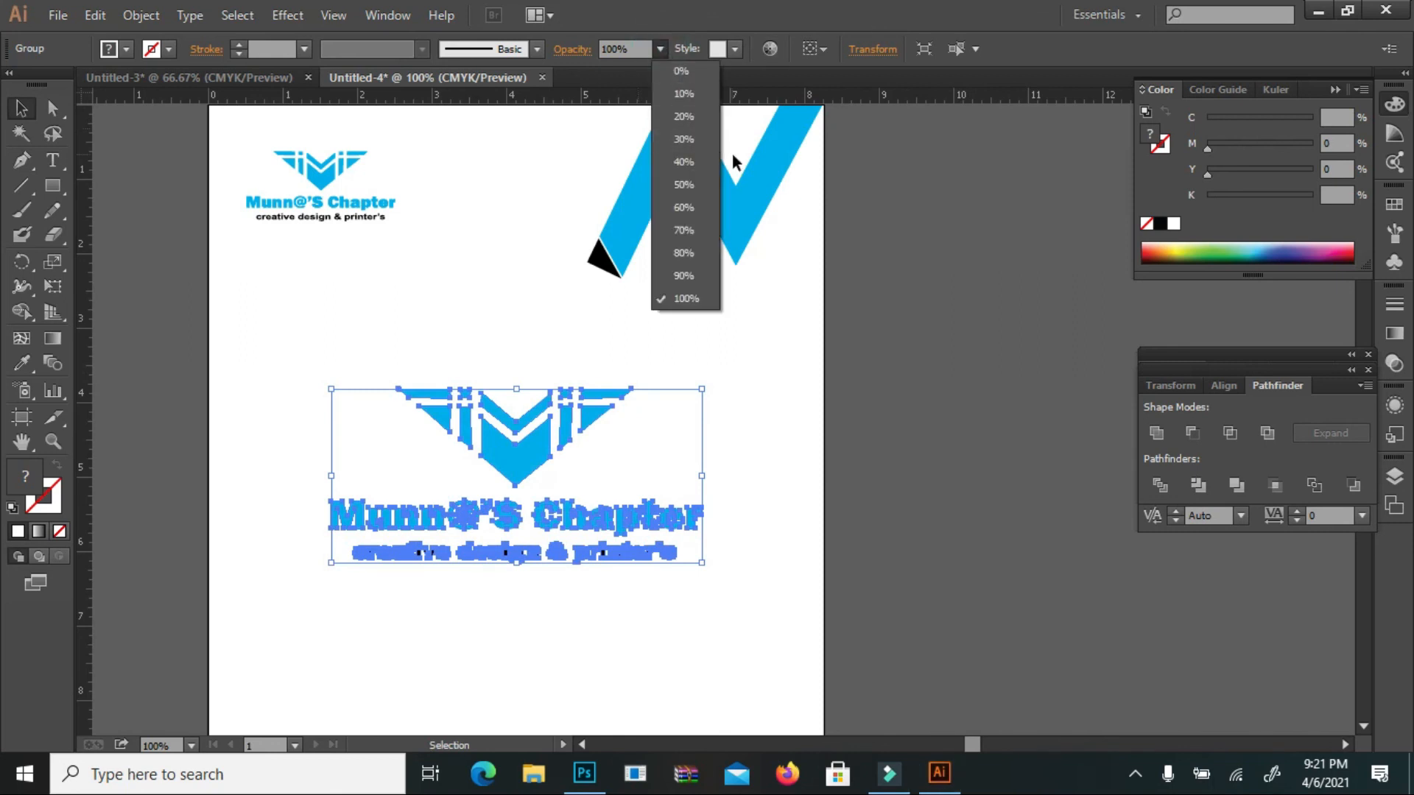
click(691, 140)
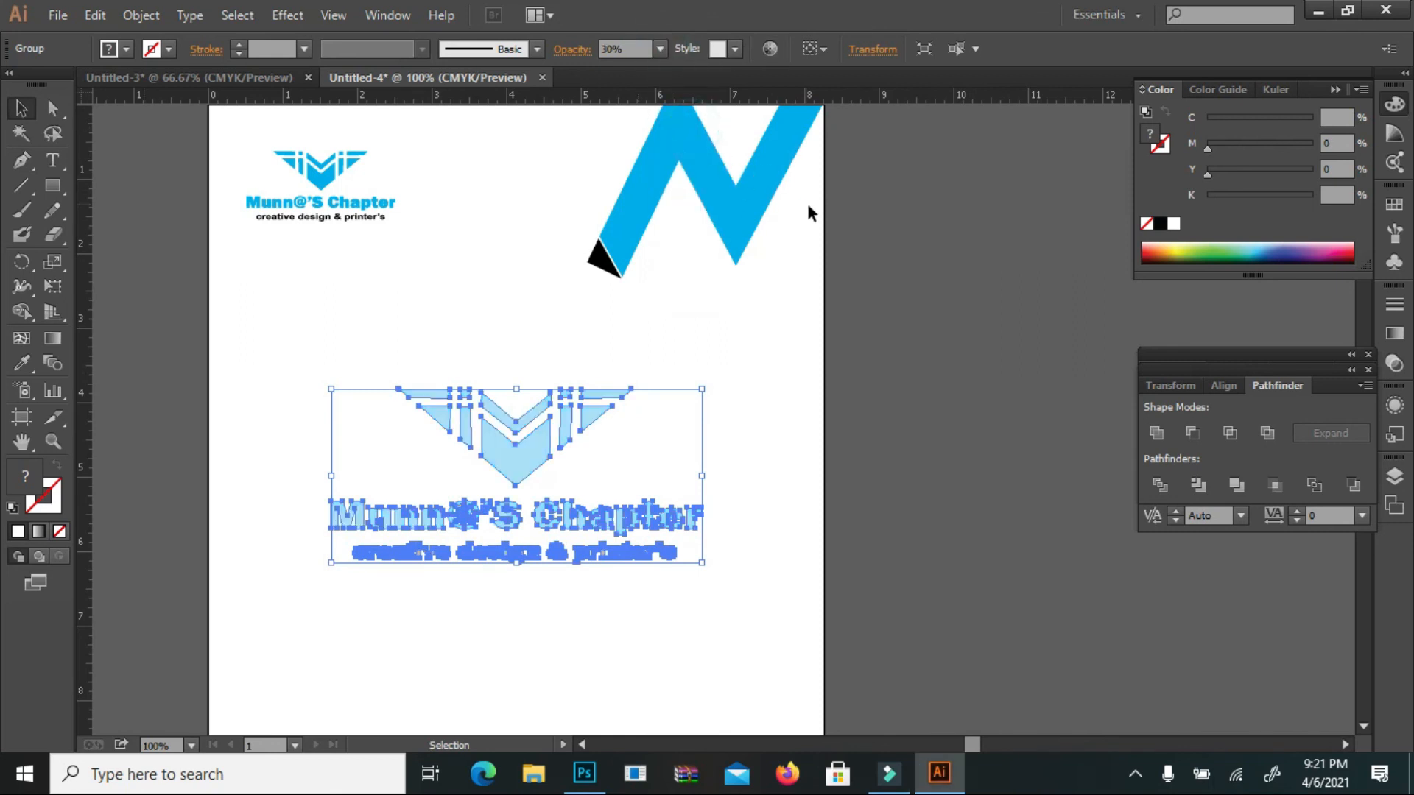
click(916, 240)
scroll(921, 243, down, 2)
scroll(925, 250, up, 1)
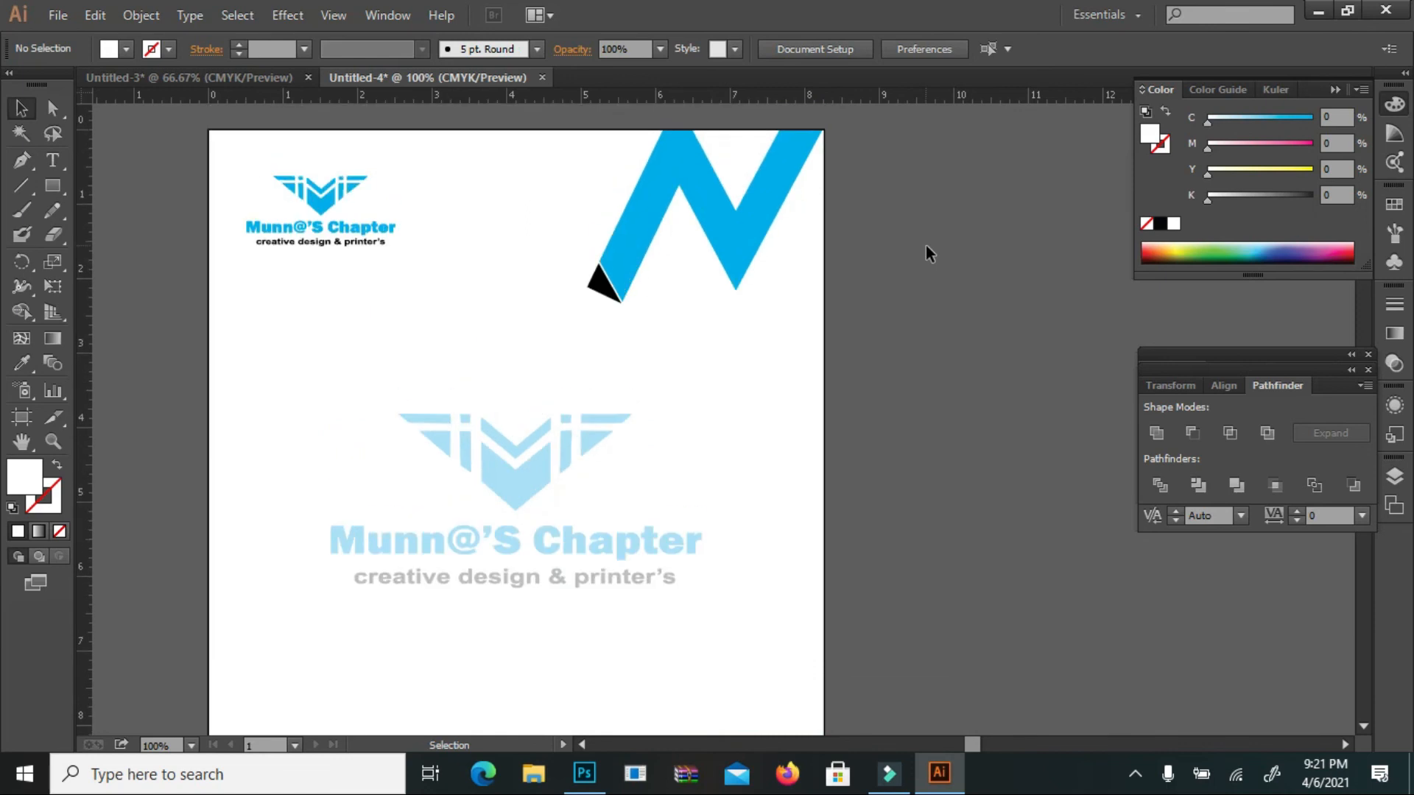
scroll(925, 250, down, 2)
key(ctrl+minus)
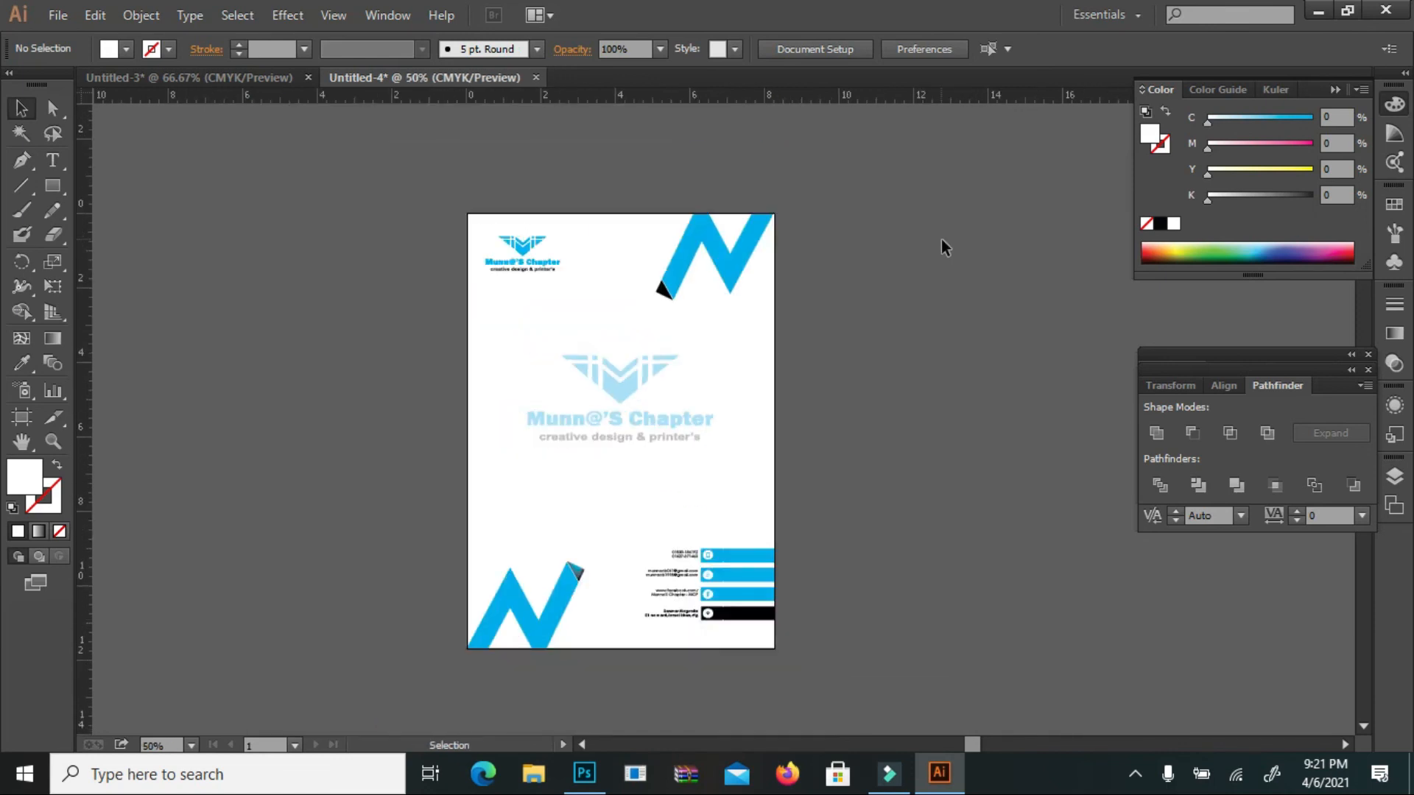